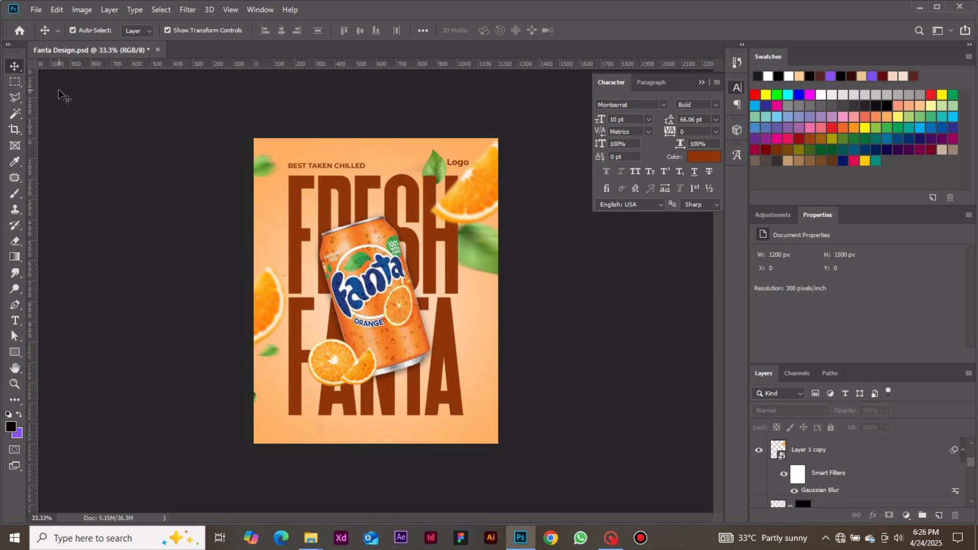
Create a new 1200 × 1500 pixel document, switching the size units from inches to pixels
{"action": "left_click", "coordinate": [20, 31]}
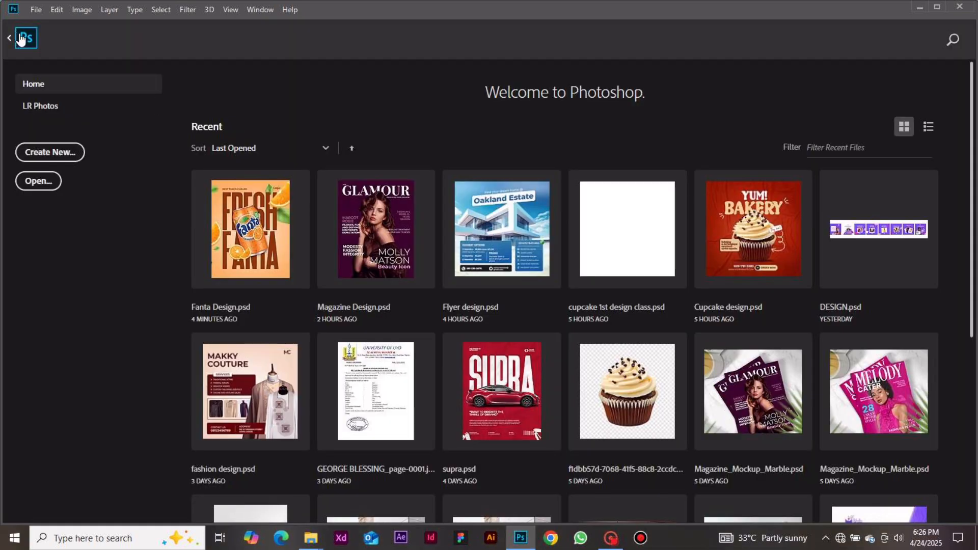
{"action": "left_click", "coordinate": [74, 161]}
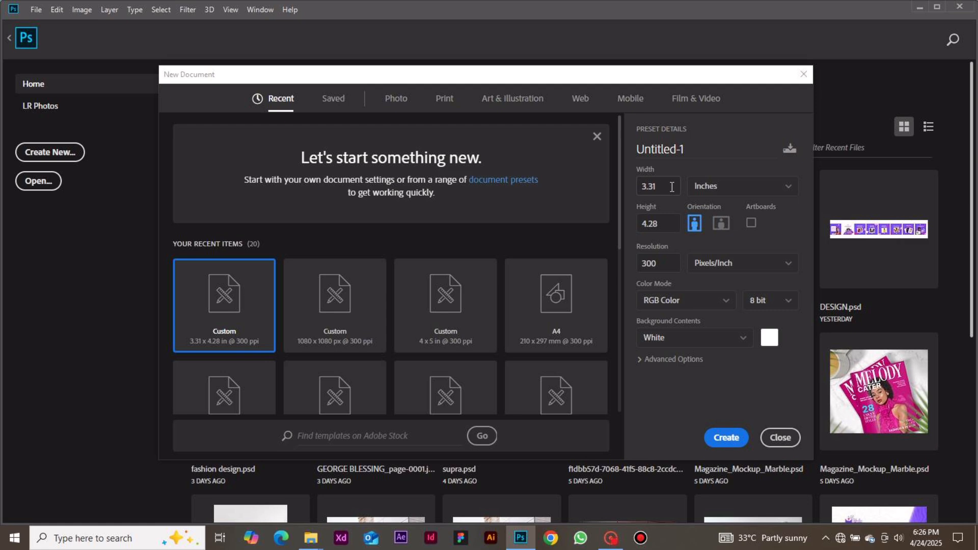
{"action": "left_click", "coordinate": [706, 188]}
{"action": "left_click", "coordinate": [717, 207]}
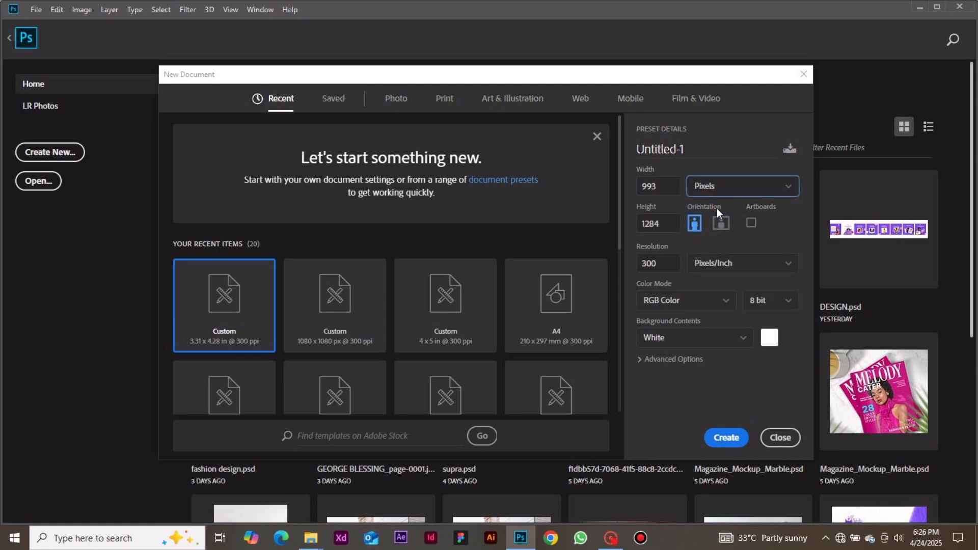
{"action": "key", "text": "shift+Tab"}
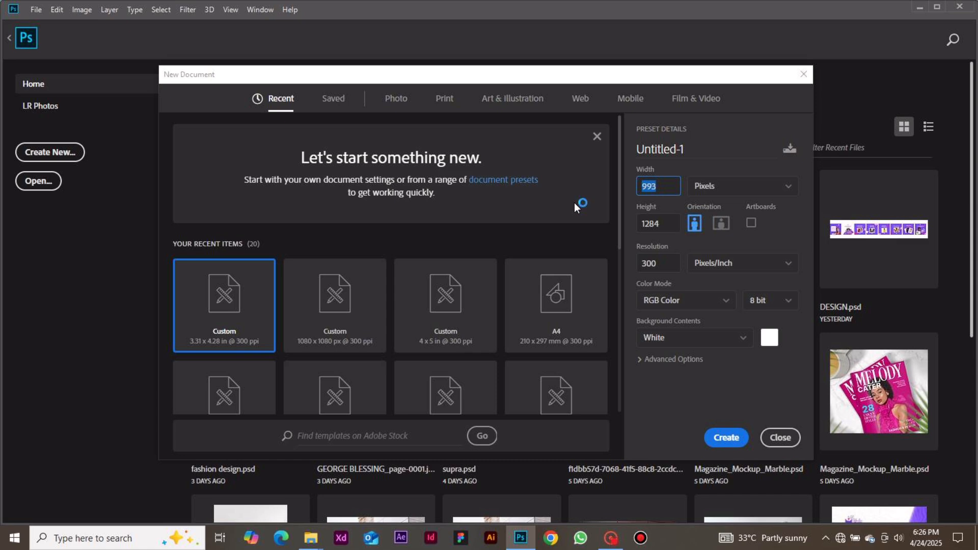
{"action": "type", "text": "1200"}
{"action": "left_click", "coordinate": [662, 221]}
{"action": "type", "text": "1"}
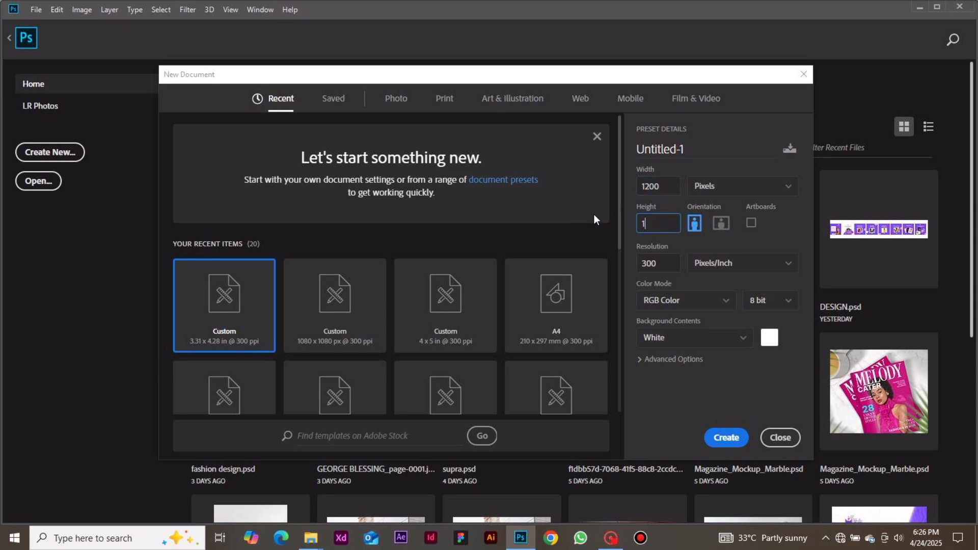
{"action": "type", "text": "500"}
{"action": "left_click", "coordinate": [738, 437]}
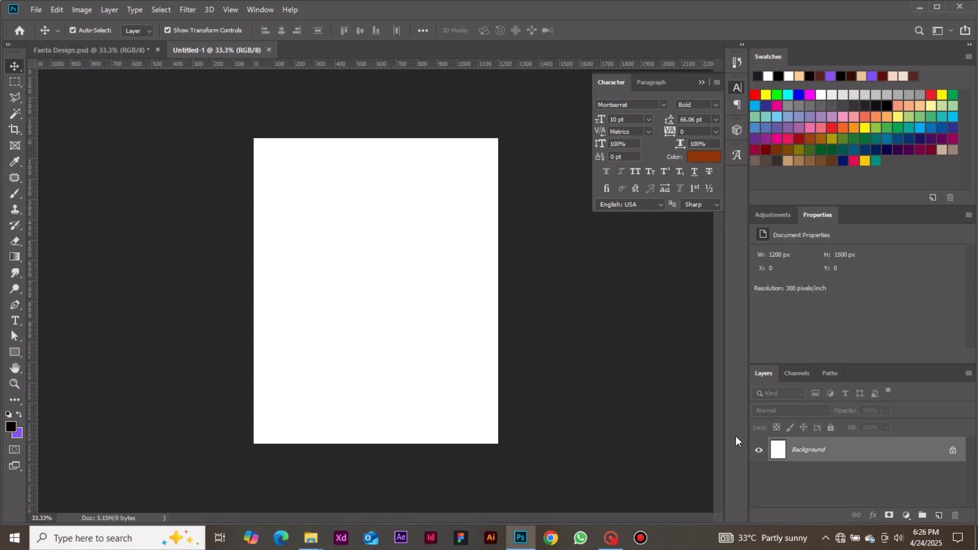
Draw a rectangle shape about 1240 × 1550 px covering the whole canvas with the Rectangle tool
{"action": "left_click", "coordinate": [20, 350]}
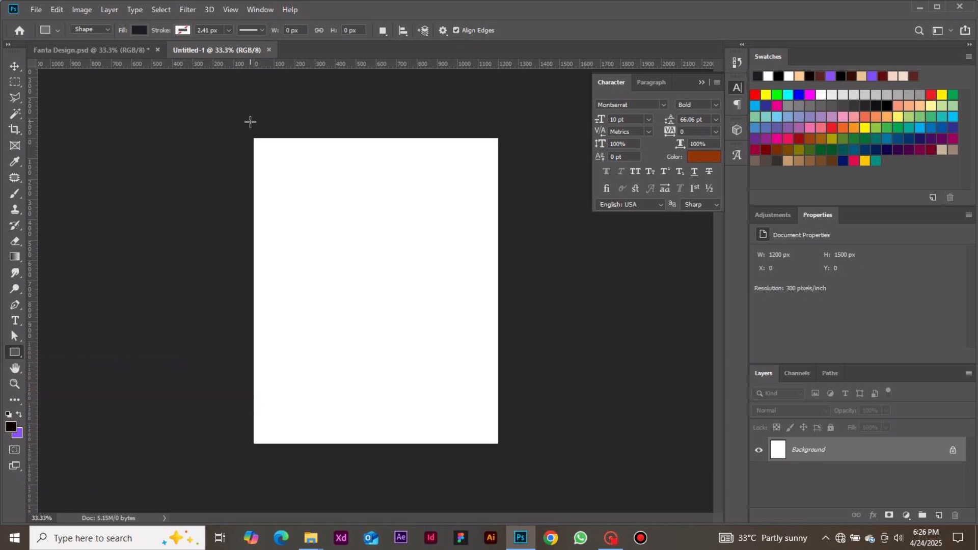
{"action": "left_click_drag", "start_coordinate": [249, 133], "coordinate": [503, 449]}
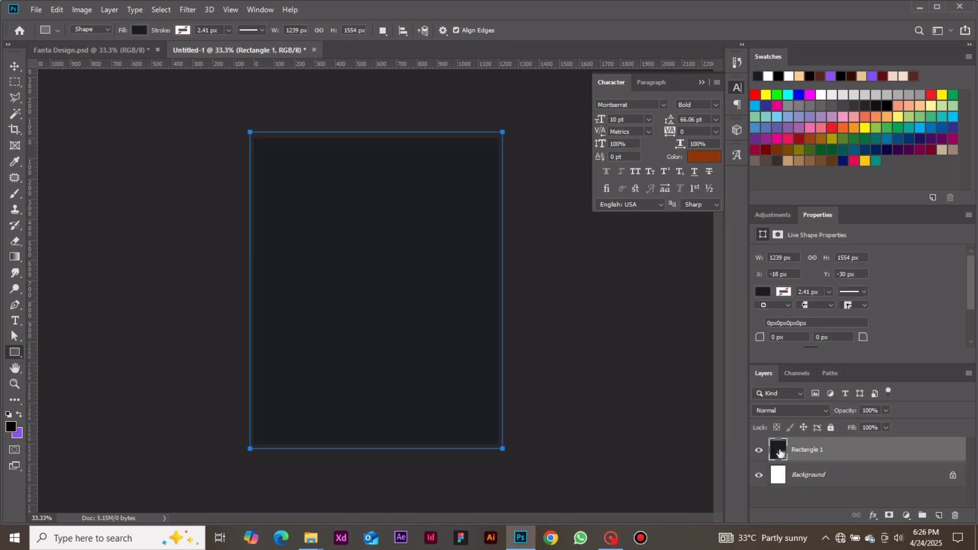
{"action": "left_click", "coordinate": [15, 67]}
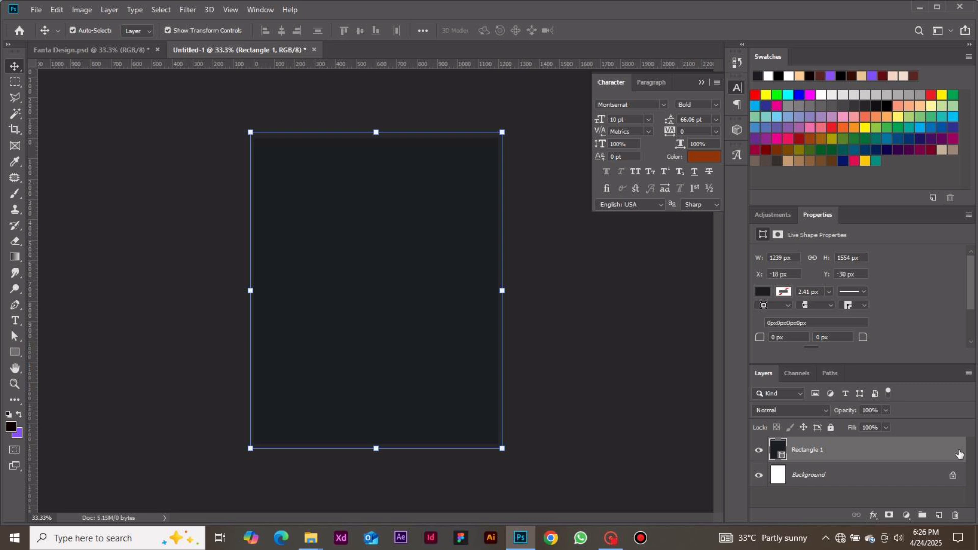
Open the rectangle layer's blending options and enable a Gradient Overlay effect
{"action": "double_click", "coordinate": [959, 454]}
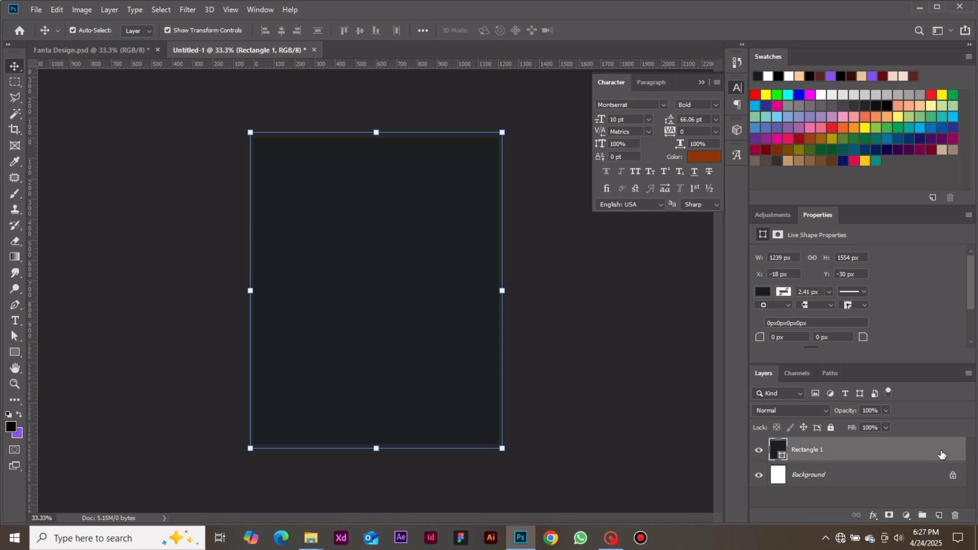
{"action": "right_click", "coordinate": [942, 455]}
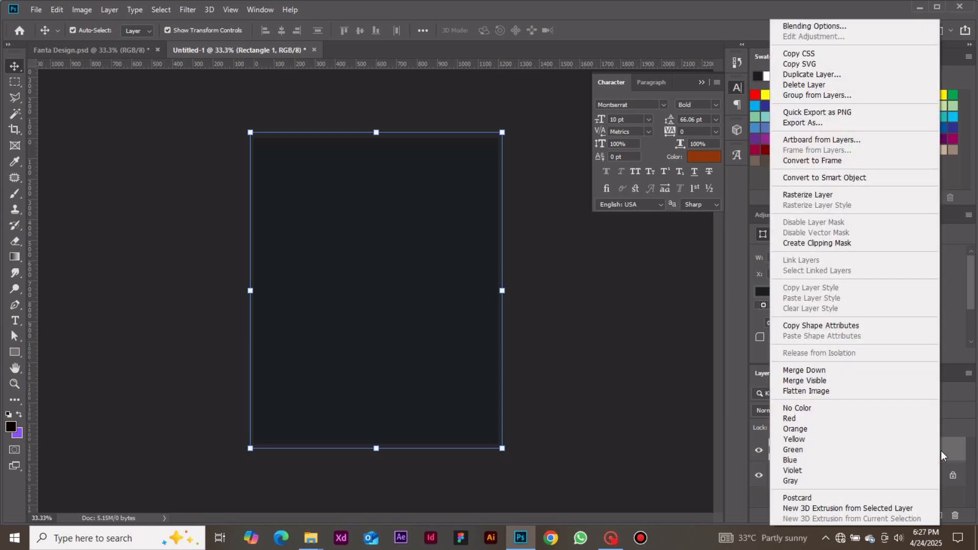
{"action": "left_click", "coordinate": [818, 27]}
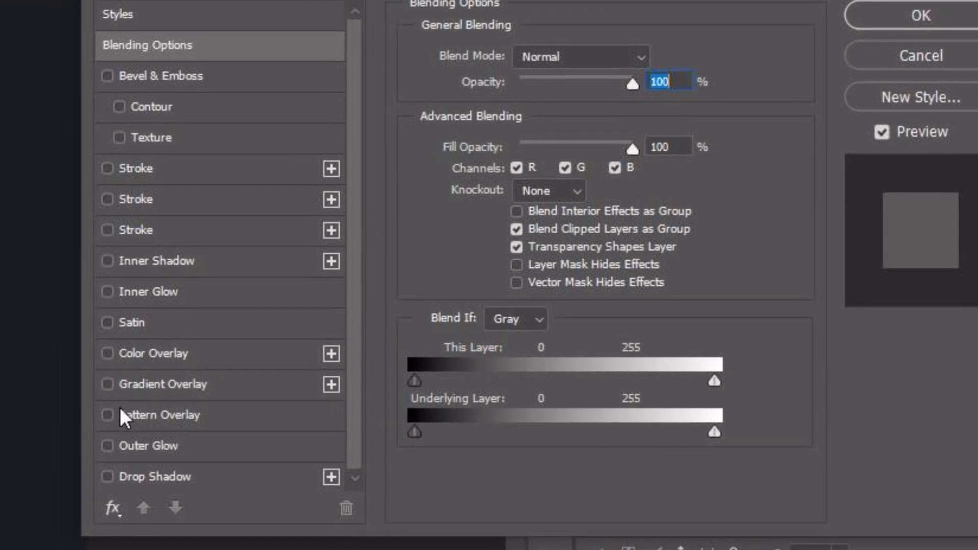
{"action": "left_click", "coordinate": [138, 381]}
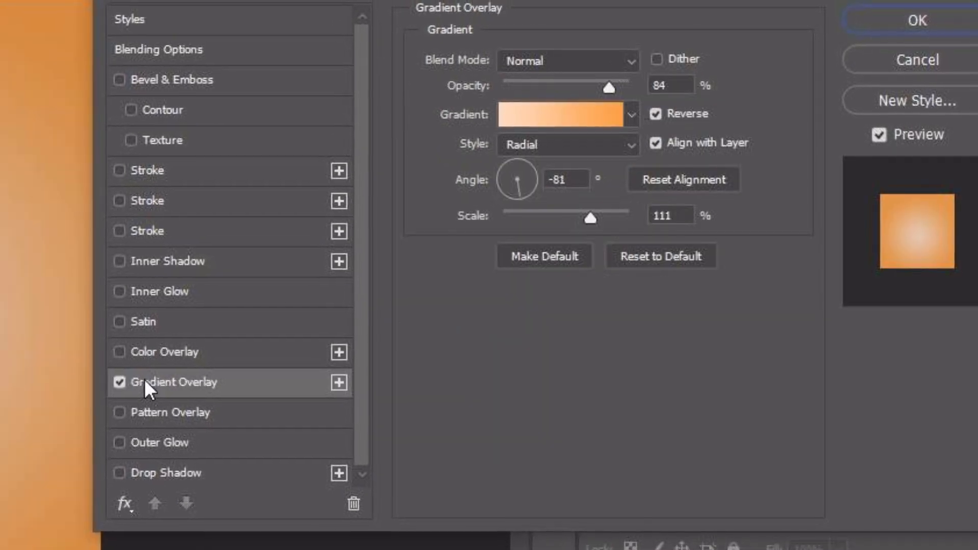
{"action": "left_click", "coordinate": [571, 122]}
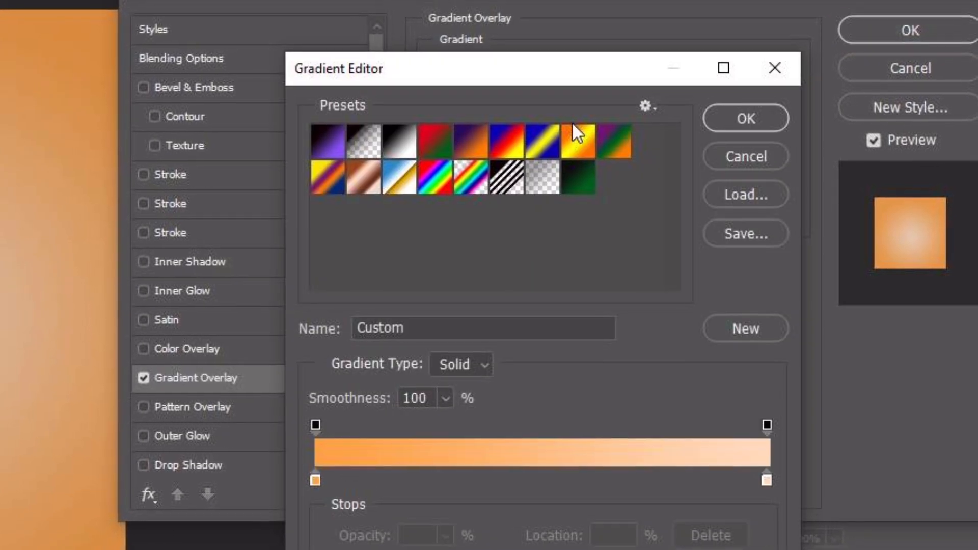
{"action": "left_click", "coordinate": [326, 477]}
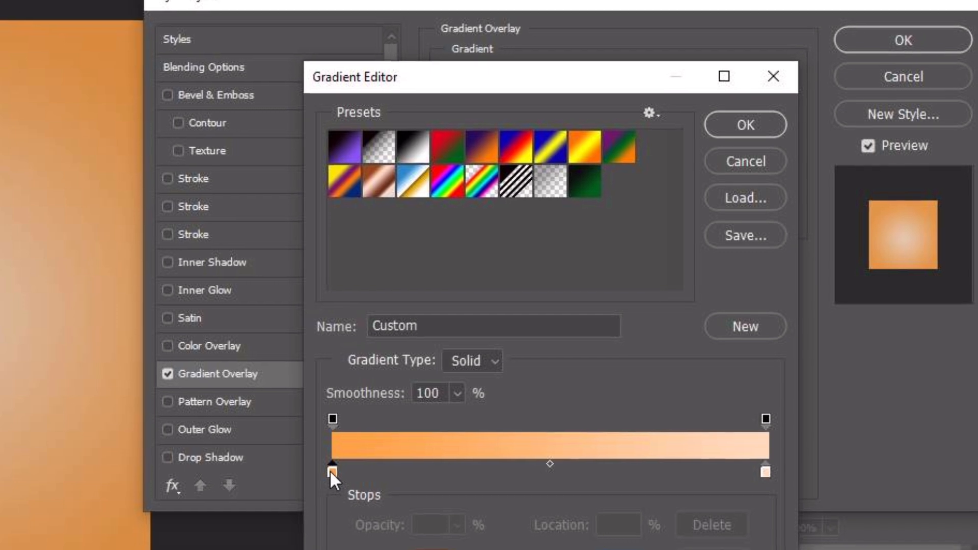
{"action": "left_click", "coordinate": [748, 163]}
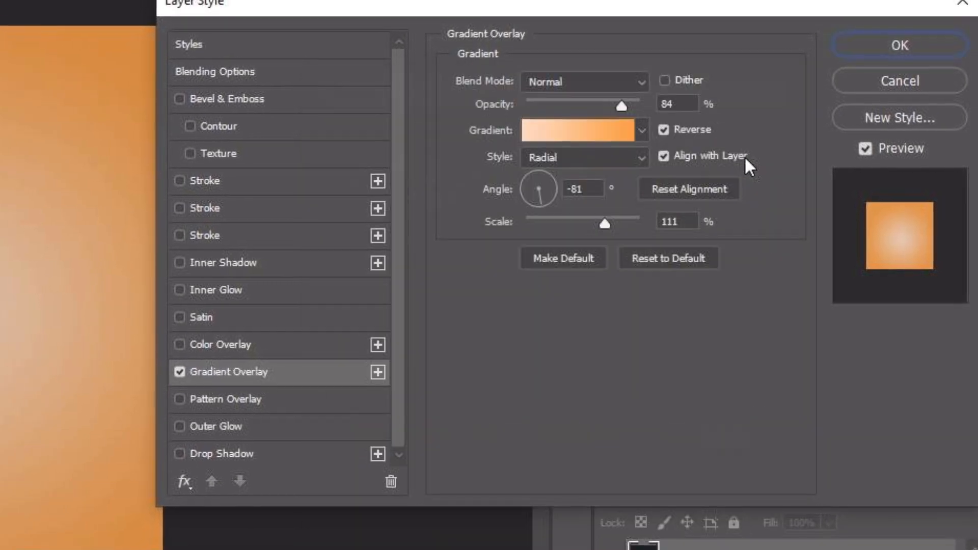
Apply the Foreground to Background preset to the gradient overlay
{"action": "left_click", "coordinate": [582, 134]}
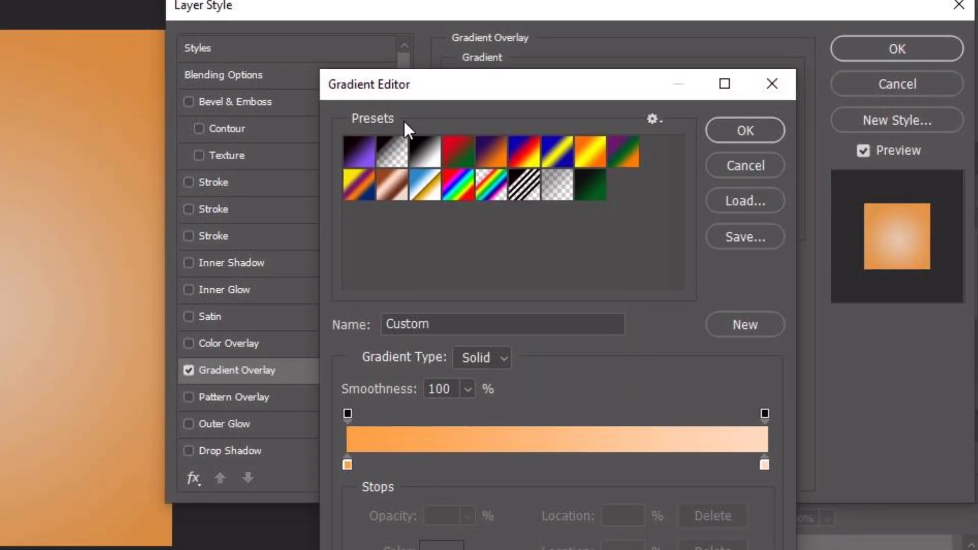
{"action": "left_click", "coordinate": [358, 160]}
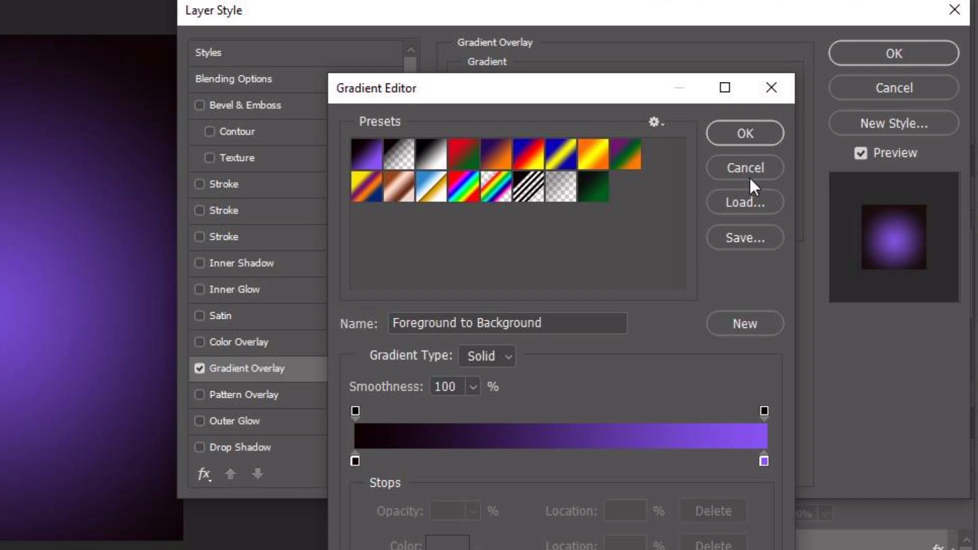
{"action": "left_click", "coordinate": [751, 138]}
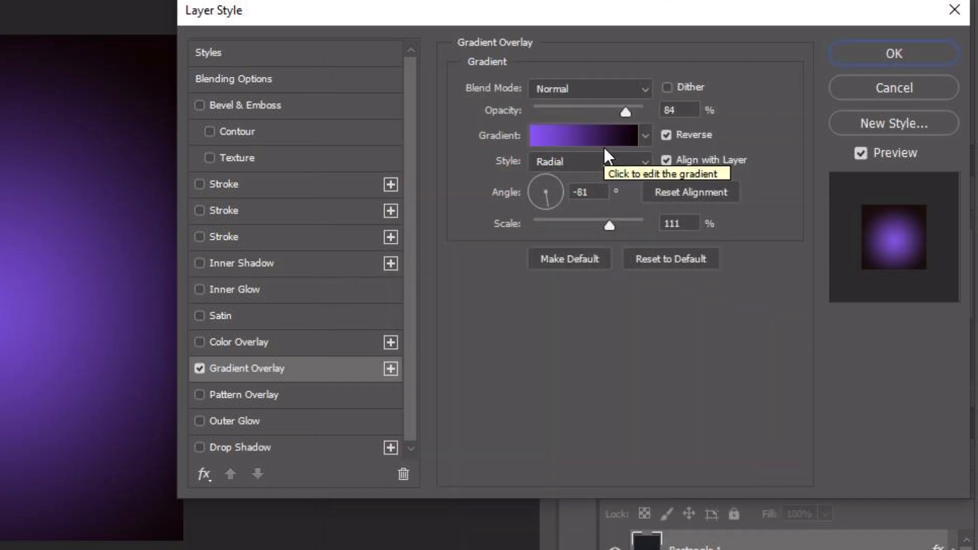
Set the gradient's left color stop to #ffdcbf
{"action": "left_click", "coordinate": [574, 136]}
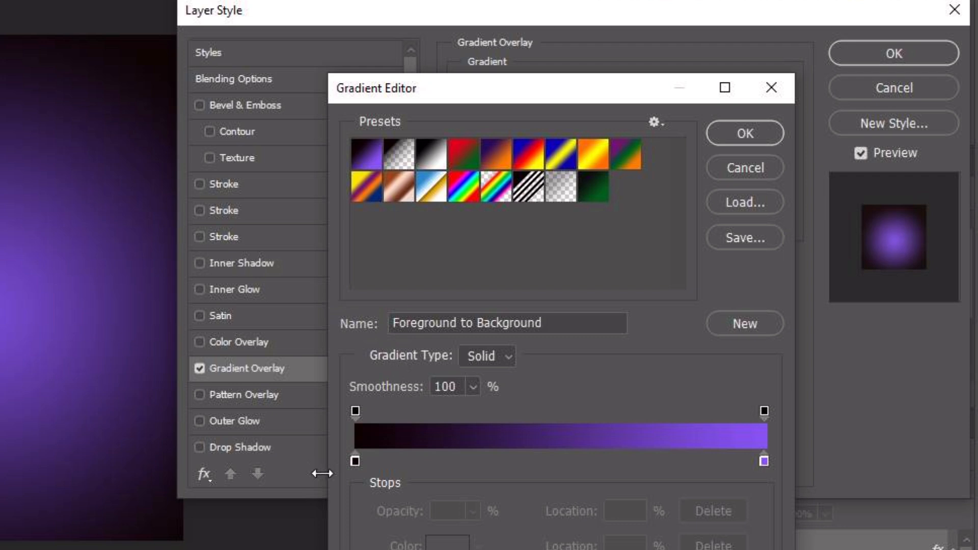
{"action": "left_click", "coordinate": [355, 461]}
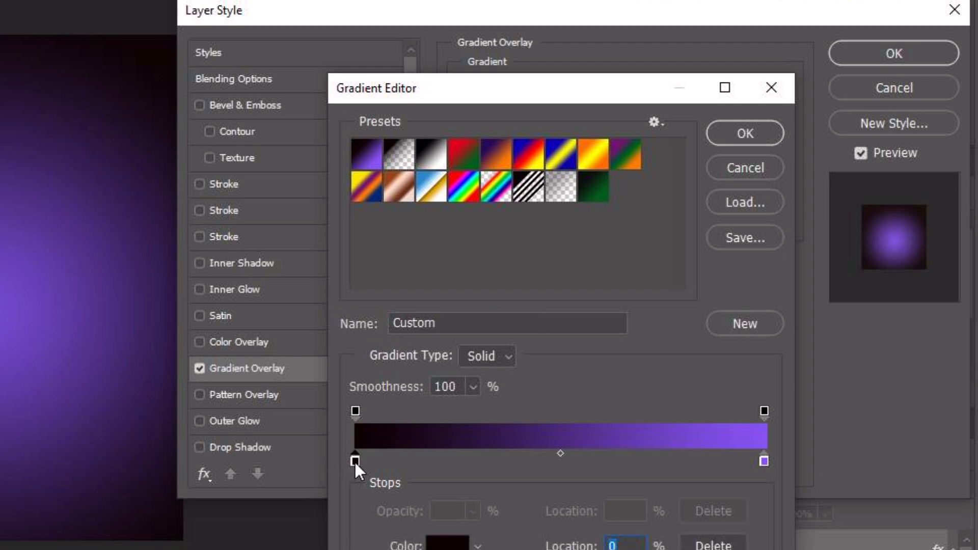
{"action": "left_click", "coordinate": [451, 545]}
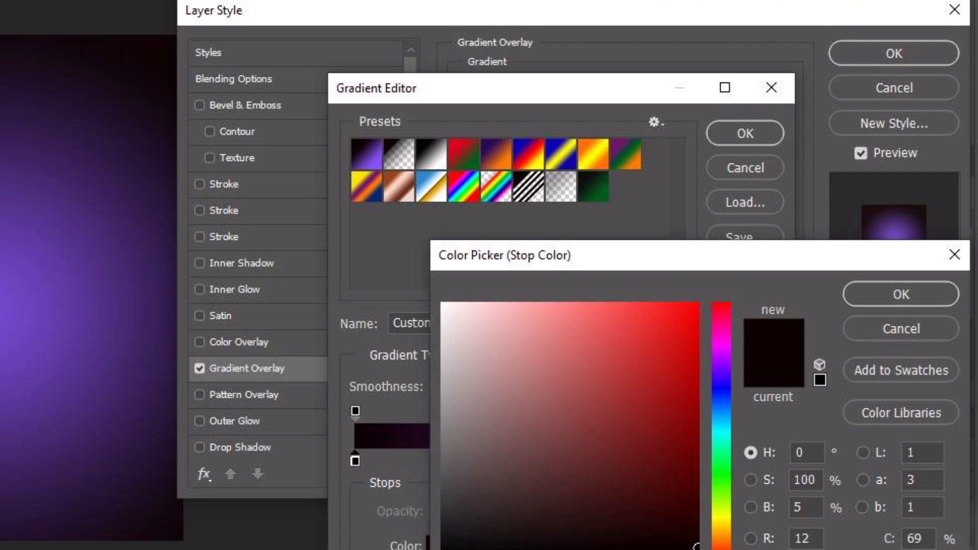
{"action": "type", "text": "ff"}
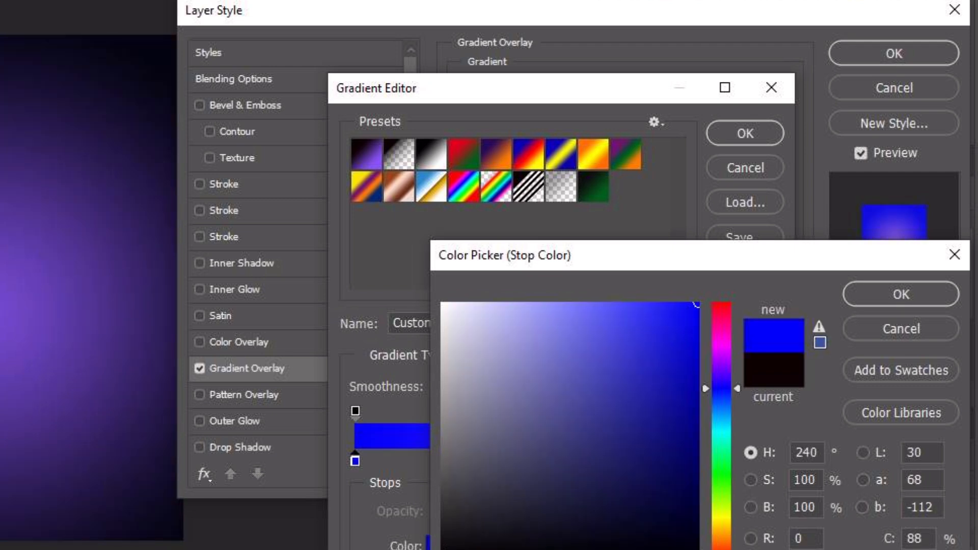
{"action": "type", "text": "d"}
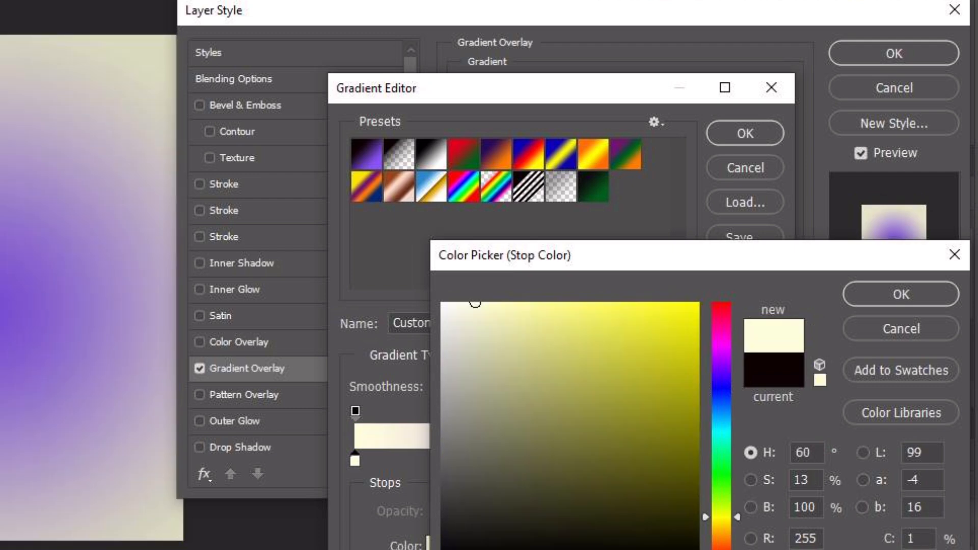
{"action": "type", "text": "b9"}
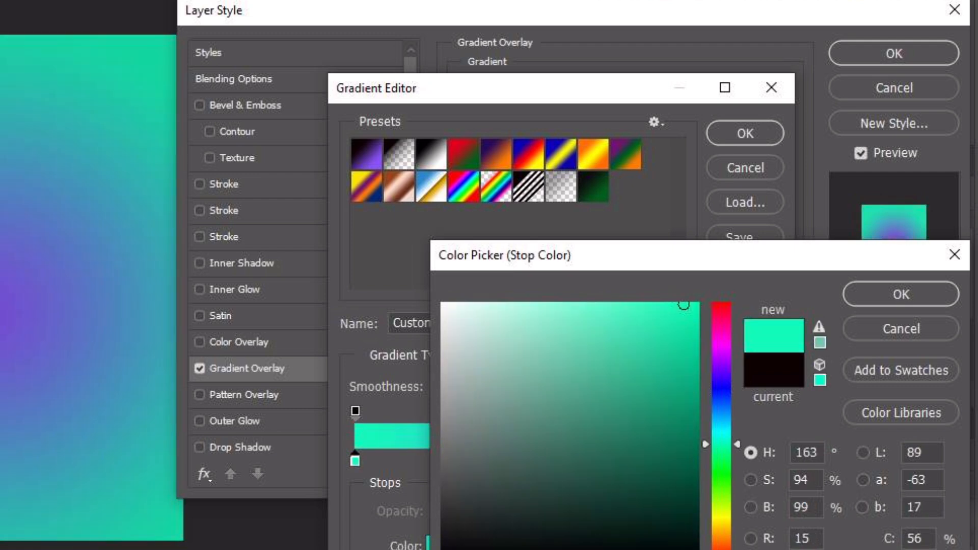
{"action": "type", "text": "f"}
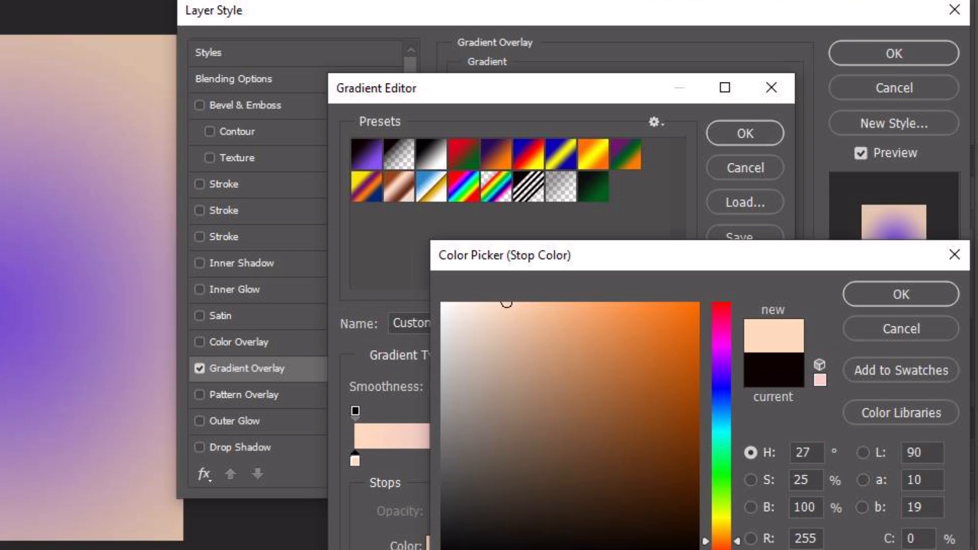
{"action": "key", "text": "Return"}
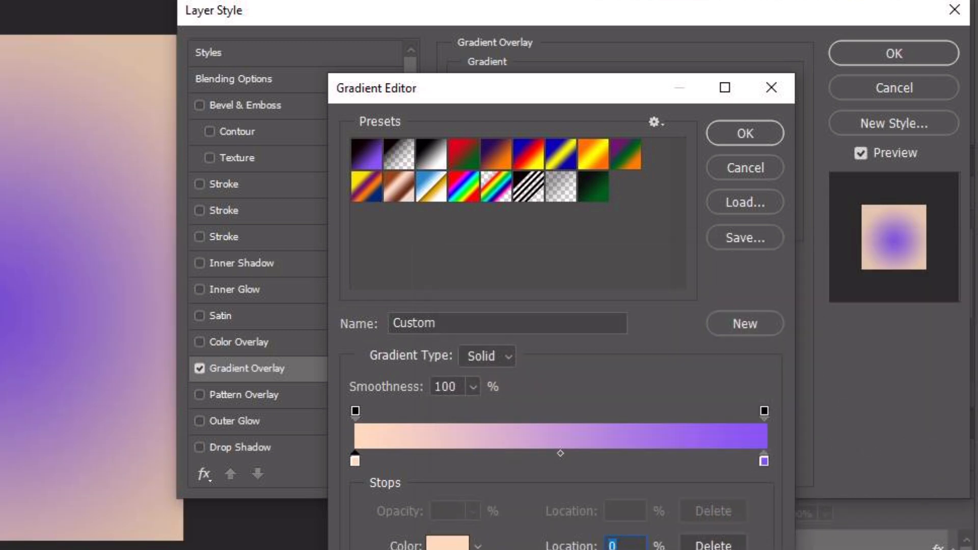
Set the gradient's right color stop to #ffdcbf
{"action": "left_click", "coordinate": [764, 460]}
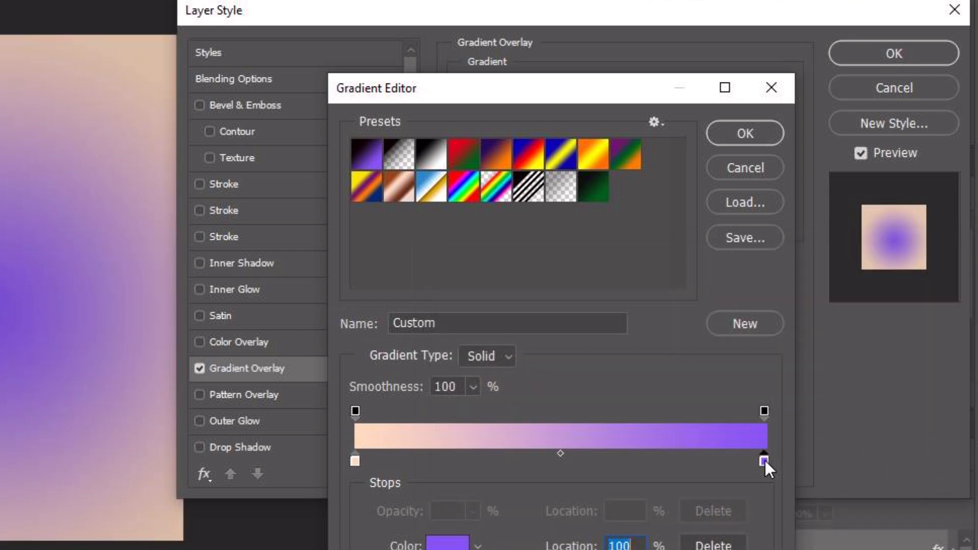
{"action": "left_click", "coordinate": [445, 543]}
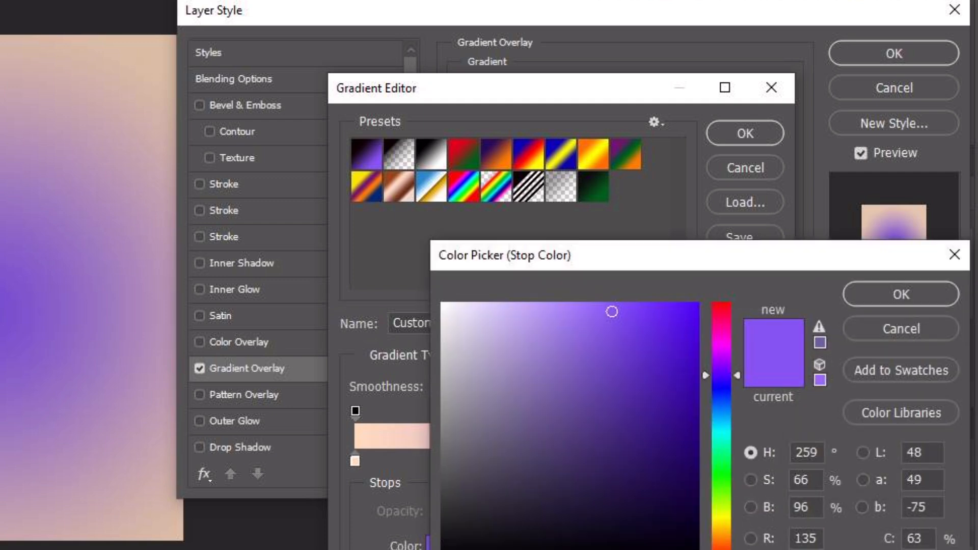
{"action": "type", "text": "ff"}
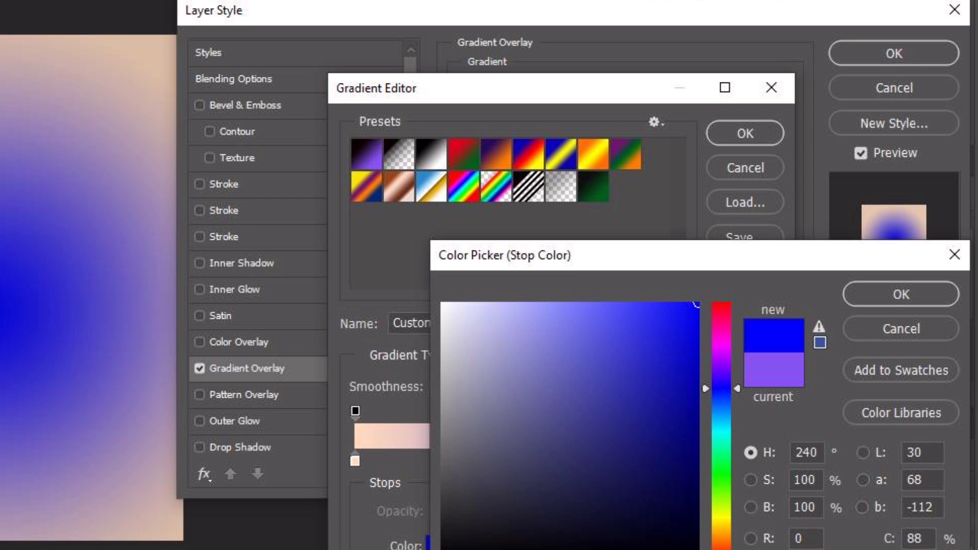
{"action": "type", "text": "dcbf"}
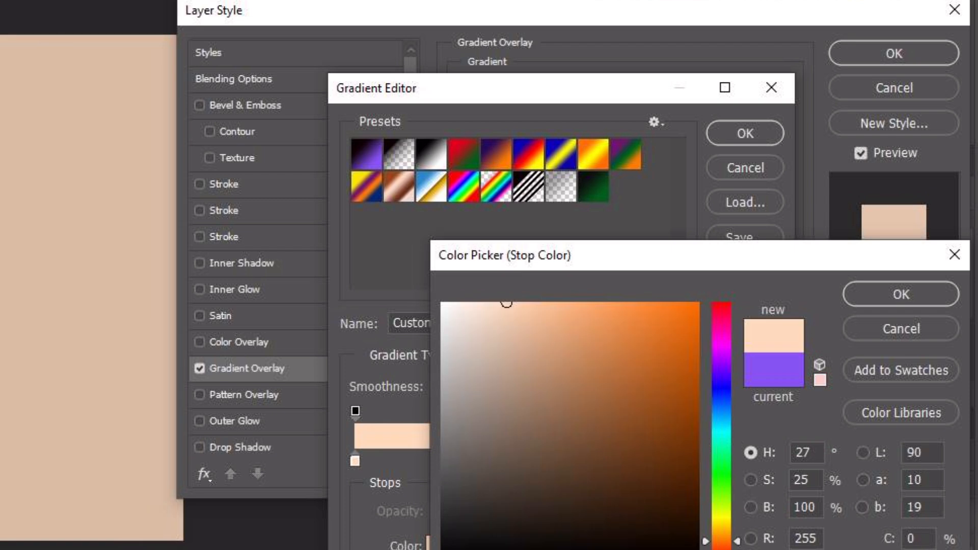
{"action": "key", "text": "Return"}
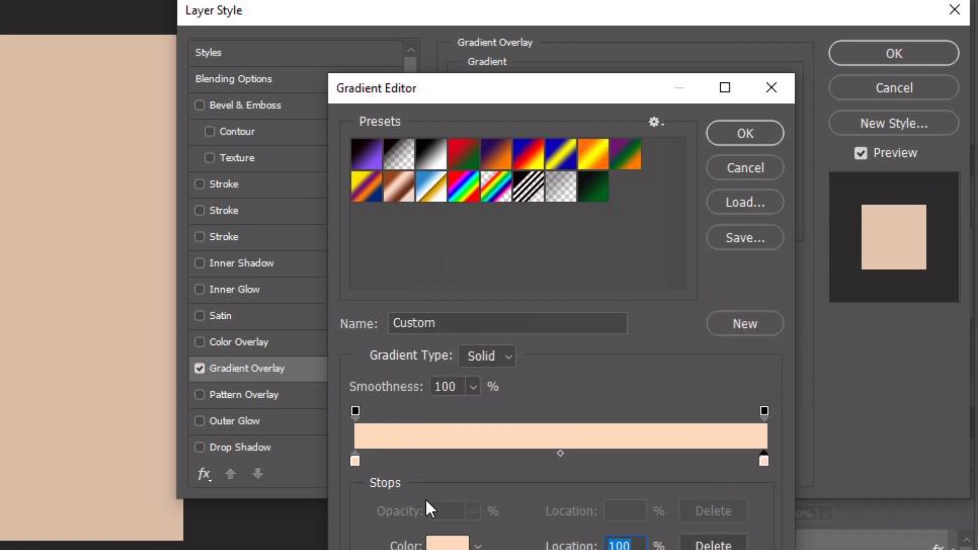
Set the gradient's left color stop to #ffa142 and confirm the gradient
{"action": "left_click", "coordinate": [354, 460]}
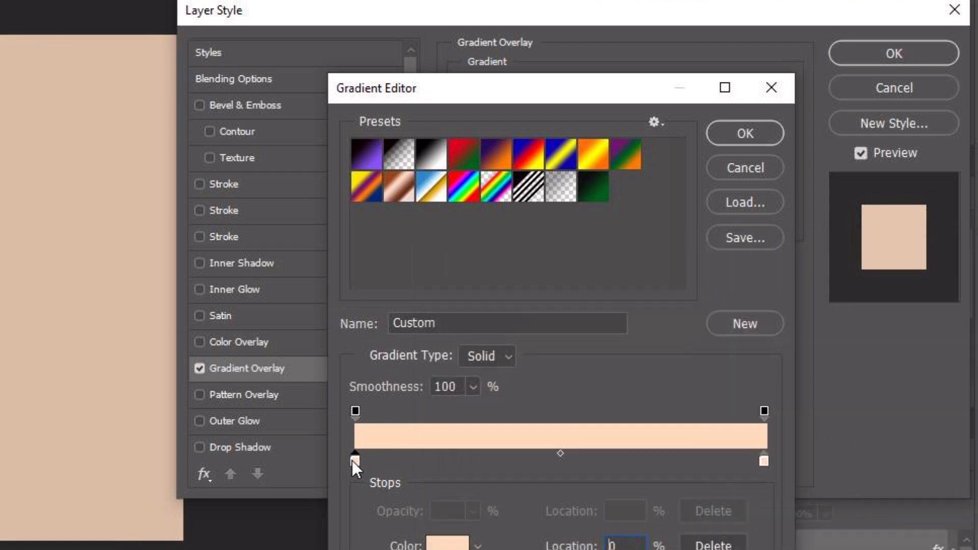
{"action": "left_click", "coordinate": [447, 544]}
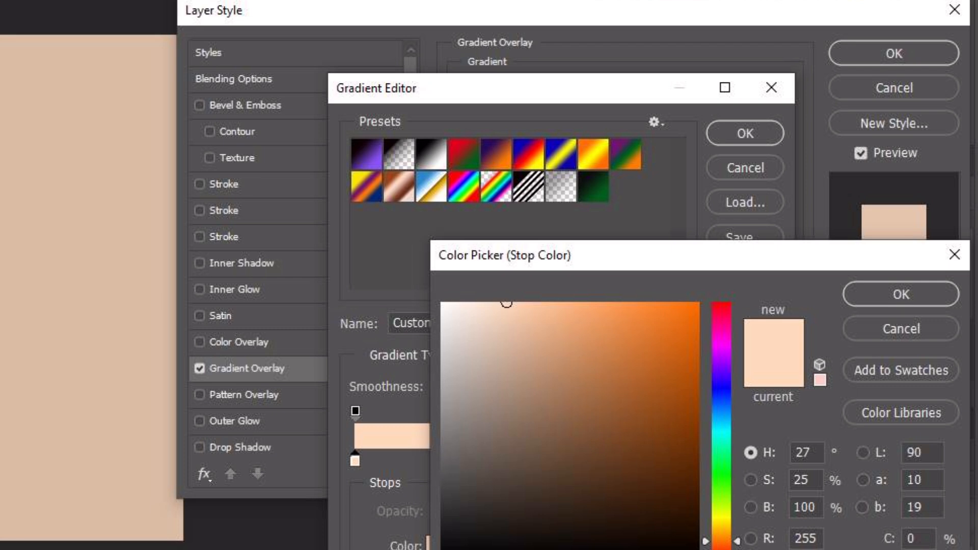
{"action": "type", "text": "ffffaa"}
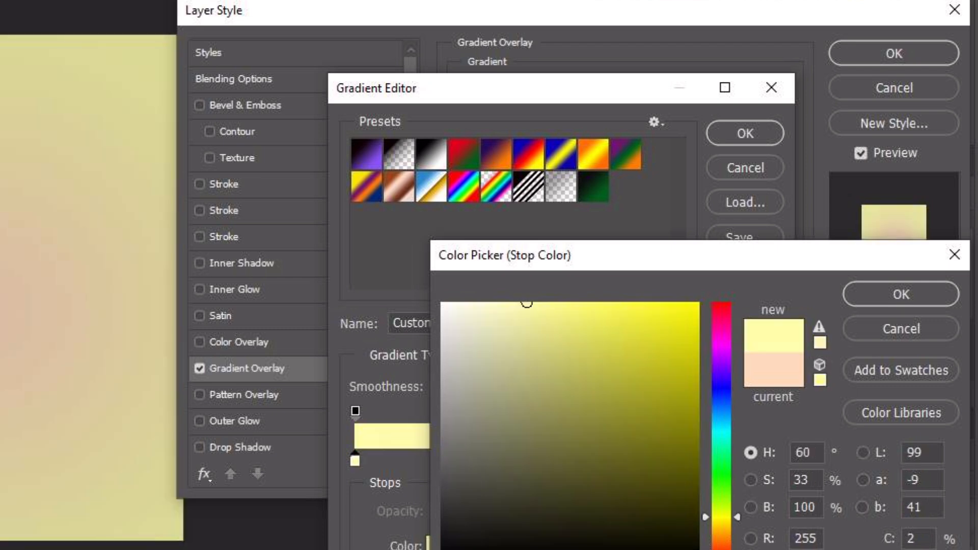
{"action": "type", "text": "ffa142"}
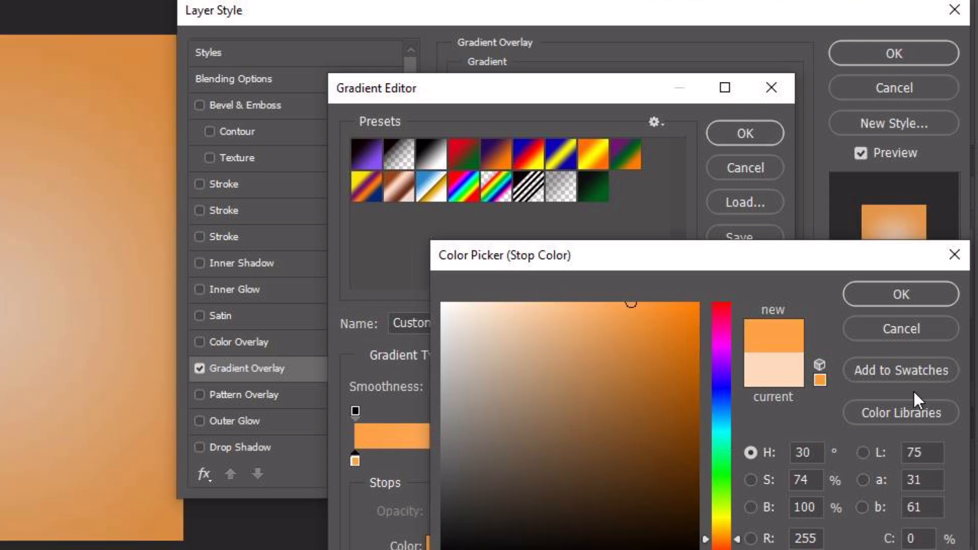
{"action": "left_click", "coordinate": [892, 295]}
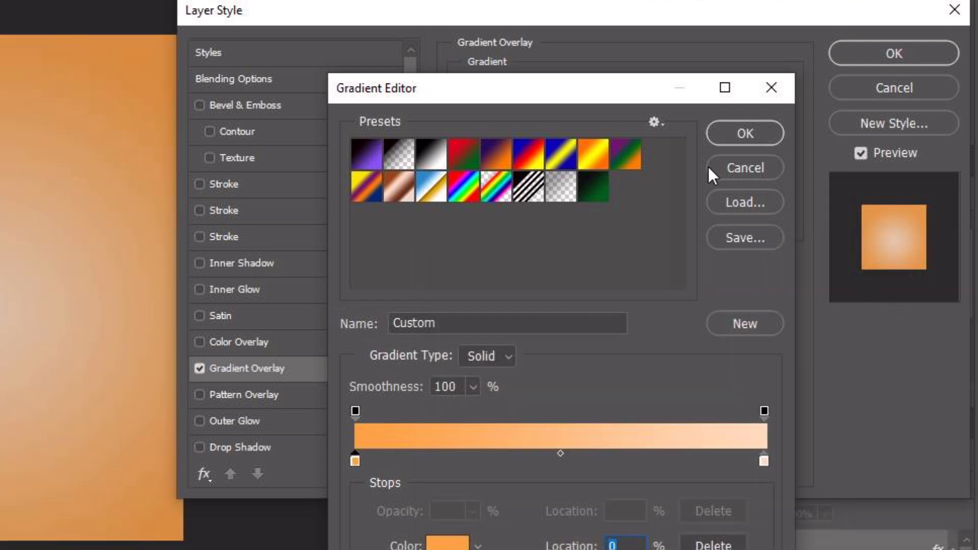
{"action": "left_click", "coordinate": [757, 131]}
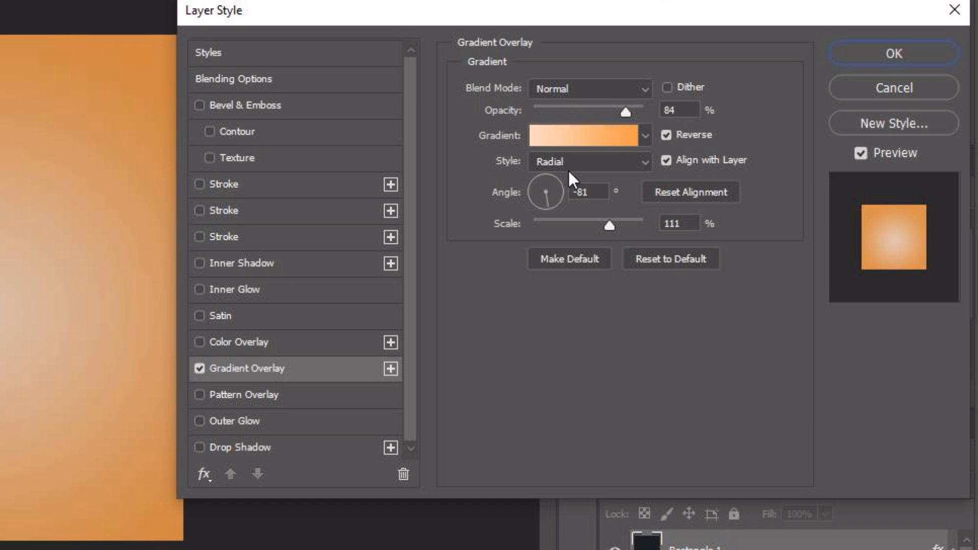
Keep the overlay style as Radial and apply the layer style
{"action": "left_click", "coordinate": [587, 161]}
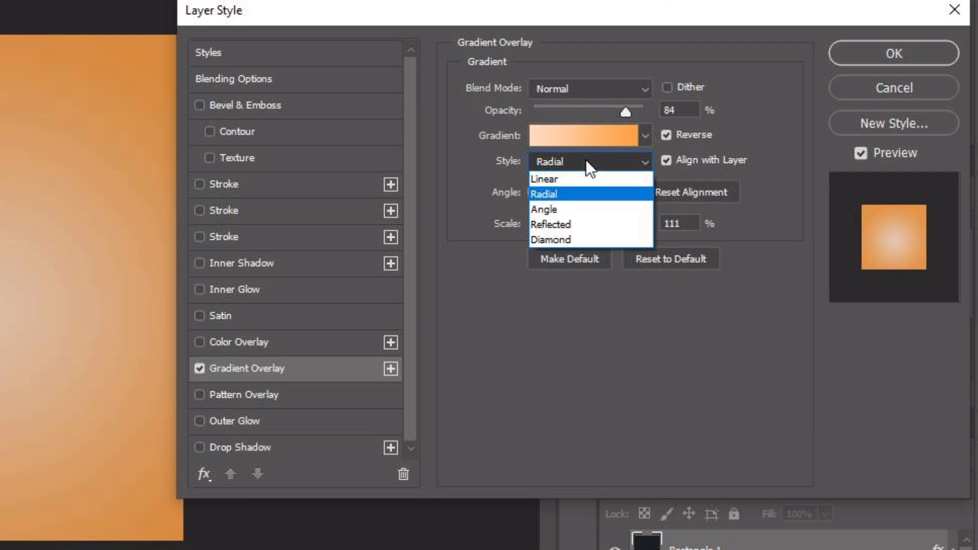
{"action": "left_click", "coordinate": [586, 161]}
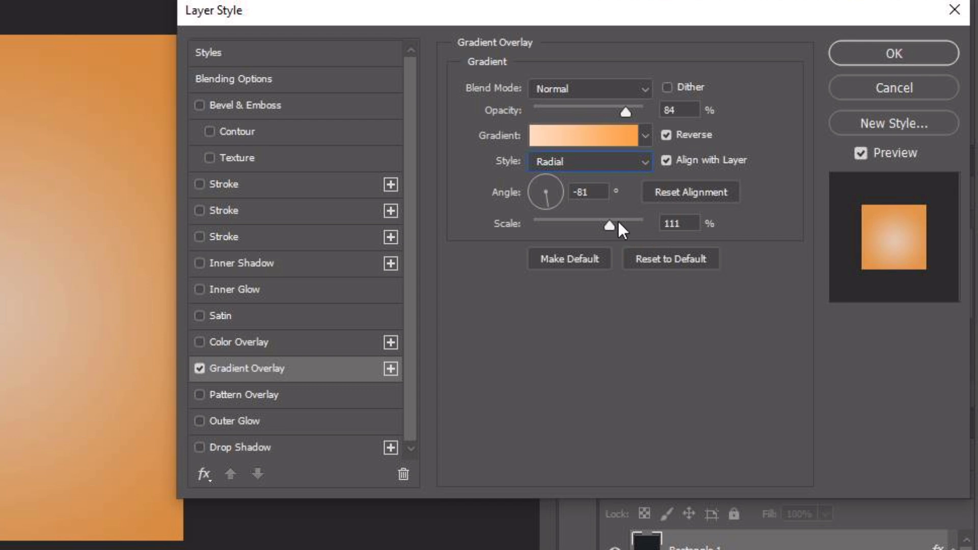
{"action": "left_click", "coordinate": [677, 225]}
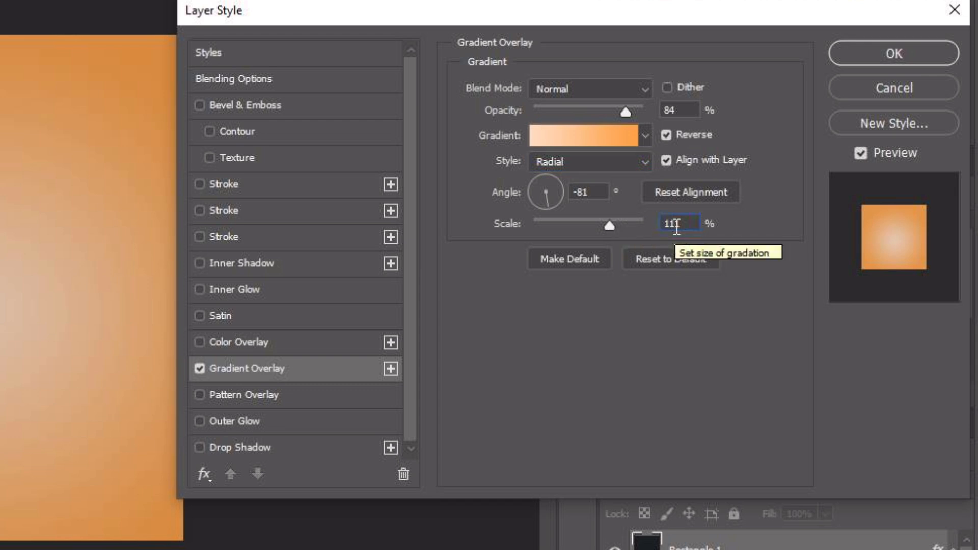
{"action": "left_click", "coordinate": [903, 60]}
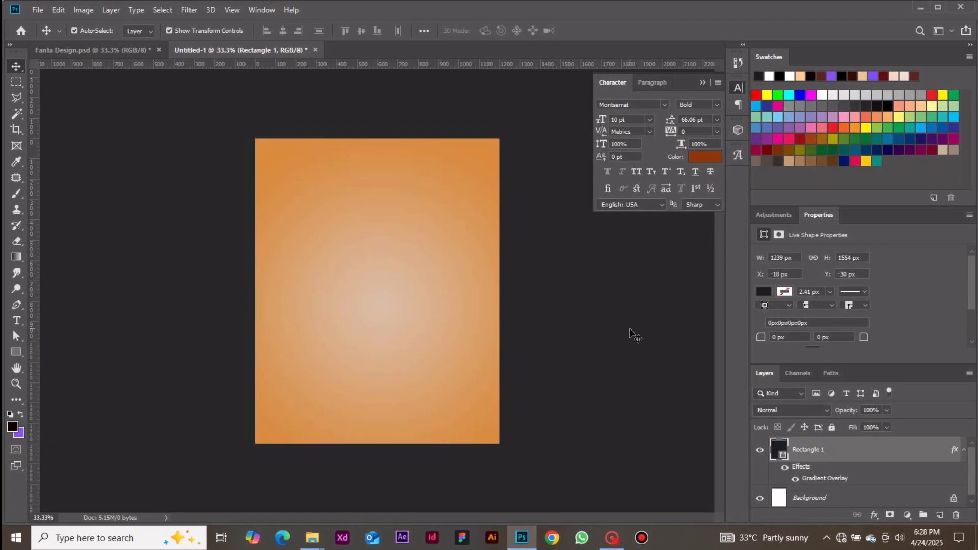
Add a text layer near the poster's upper left reading FRESH on one line and FANTA on the next
{"action": "left_click", "coordinate": [632, 334]}
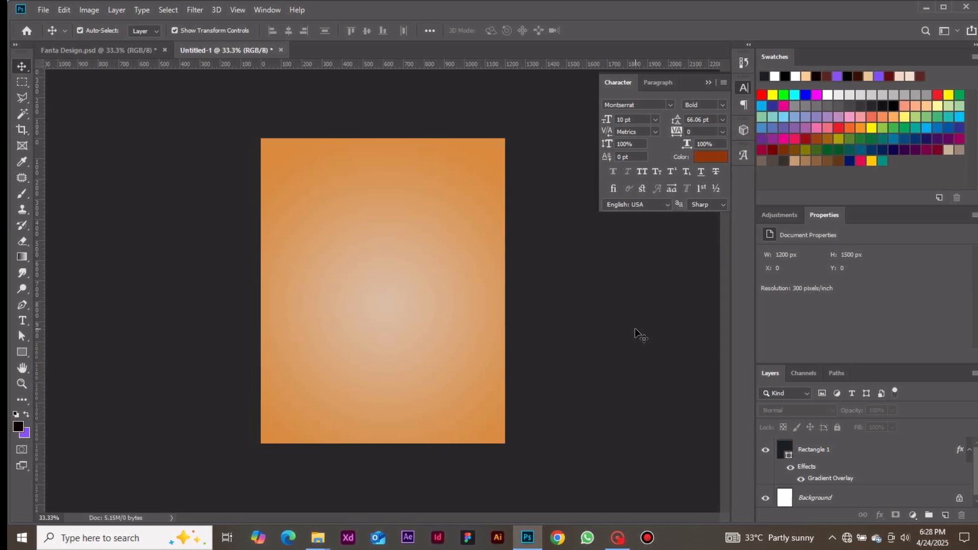
{"action": "key", "text": "t"}
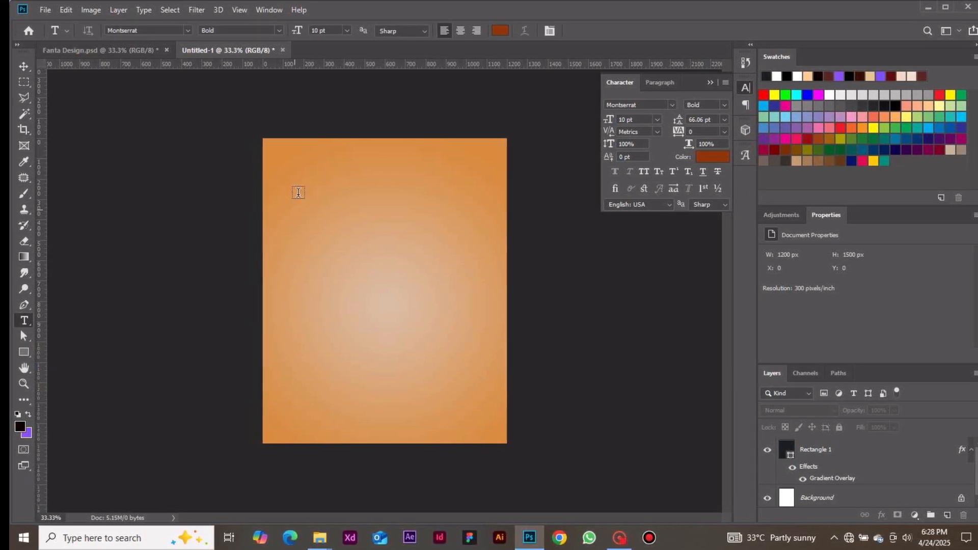
{"action": "left_click", "coordinate": [318, 202]}
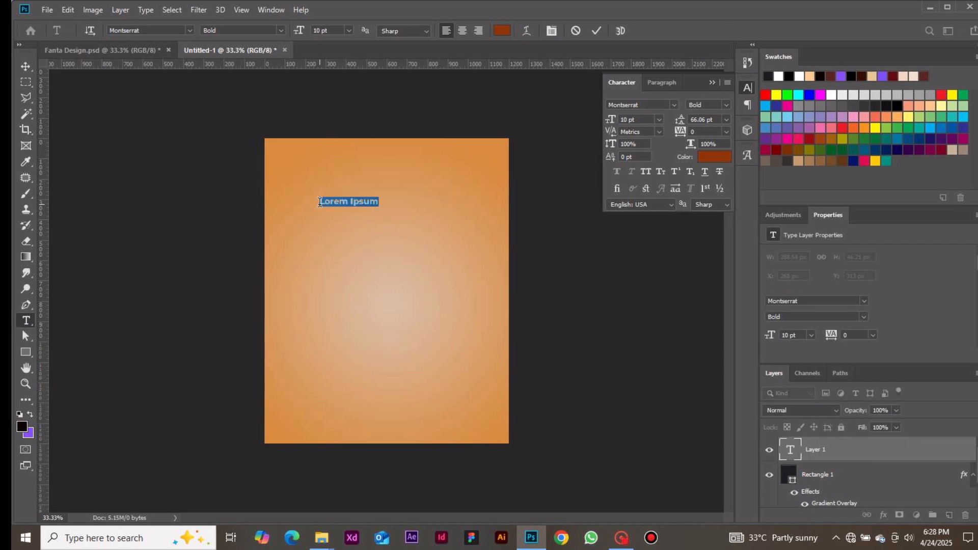
{"action": "left_click", "coordinate": [319, 202]}
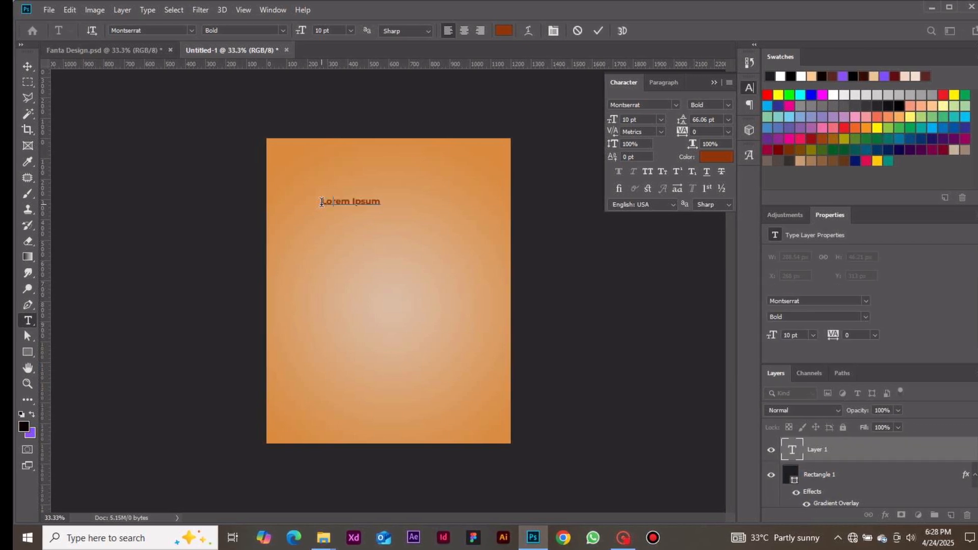
{"action": "key", "text": "ctrl+a"}
{"action": "type", "text": "FRESH"}
{"action": "key", "text": "Return"}
{"action": "type", "text": "FANTA"}
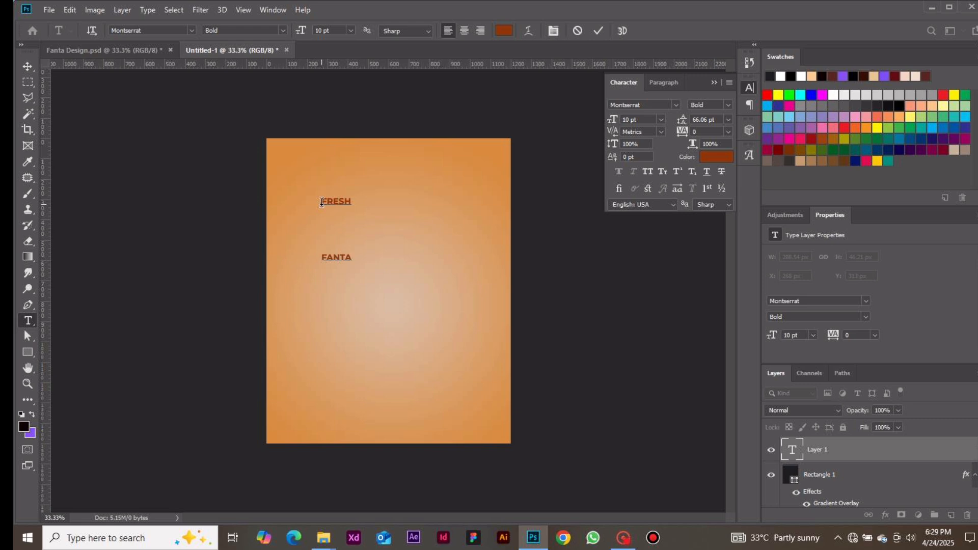
{"action": "left_click", "coordinate": [597, 31]}
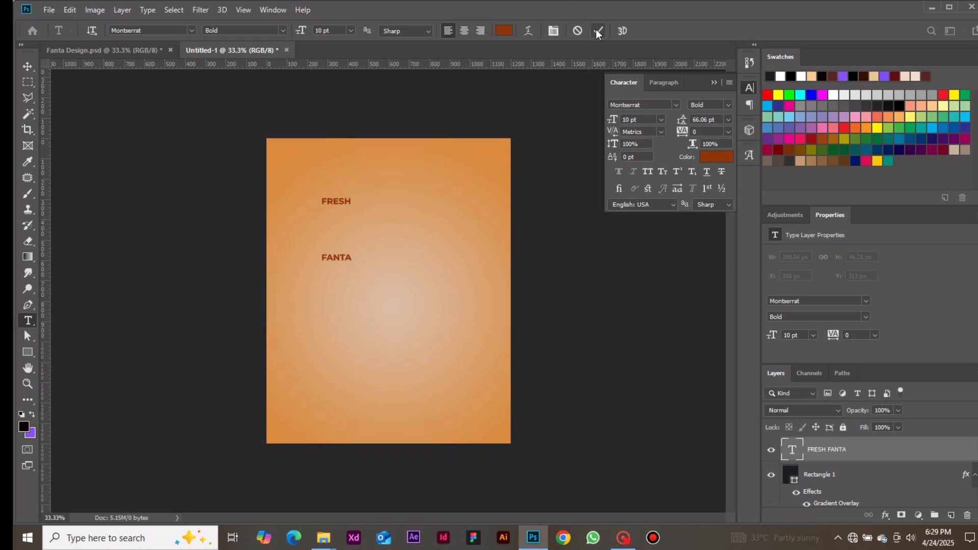
Change the text layer's font to Heathergreen
{"action": "left_click", "coordinate": [27, 66]}
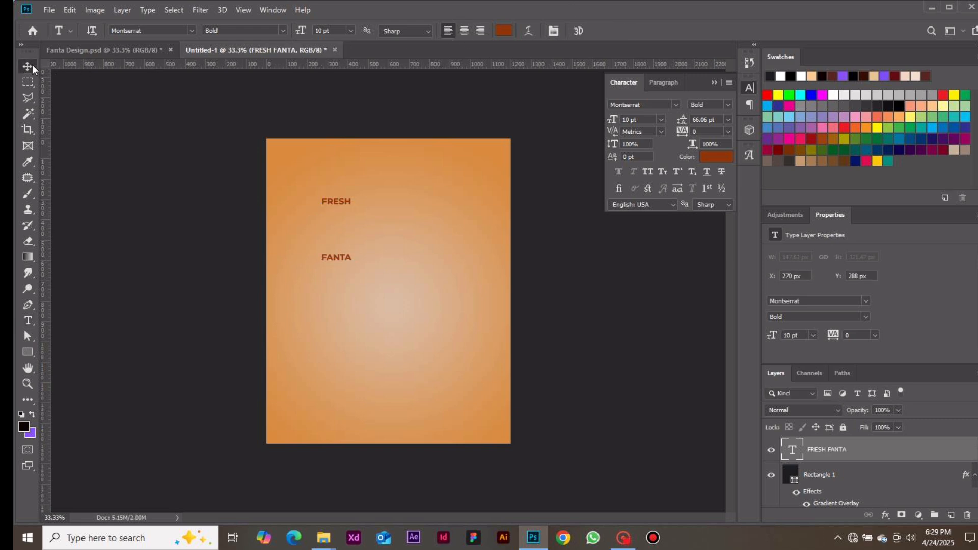
{"action": "left_click", "coordinate": [676, 105]}
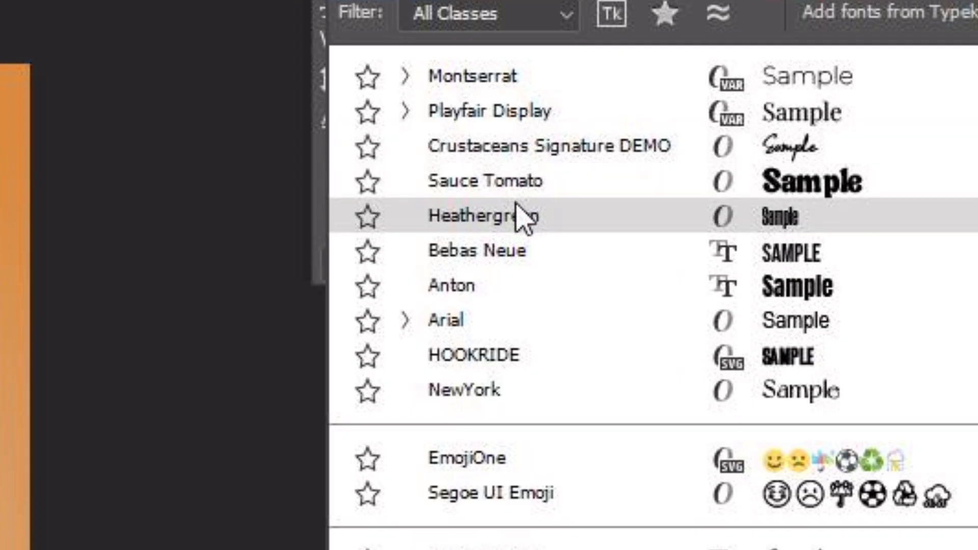
{"action": "left_click", "coordinate": [521, 217]}
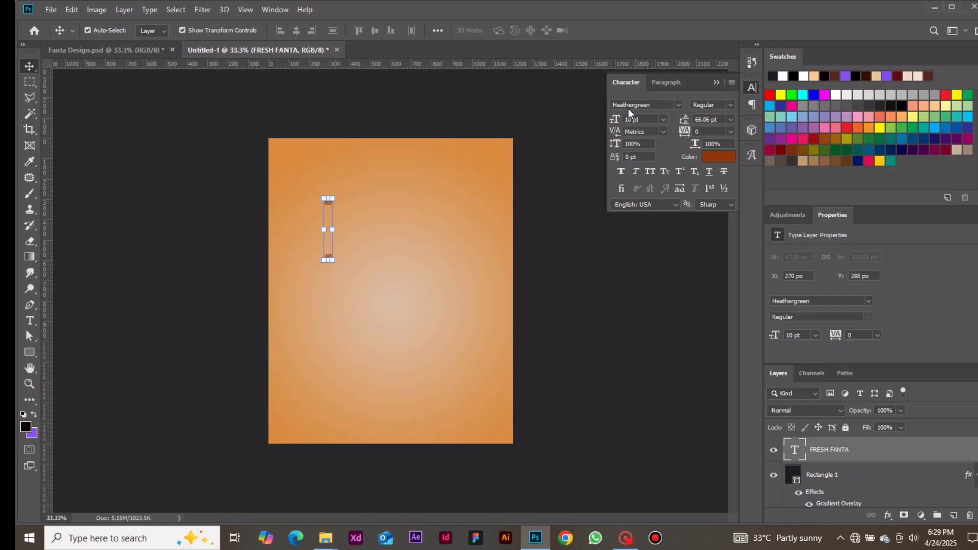
Set the font size to 184.89 pt and move the text block down onto the poster
{"action": "left_click", "coordinate": [665, 120]}
{"action": "left_click", "coordinate": [665, 120]}
{"action": "left_click", "coordinate": [635, 121]}
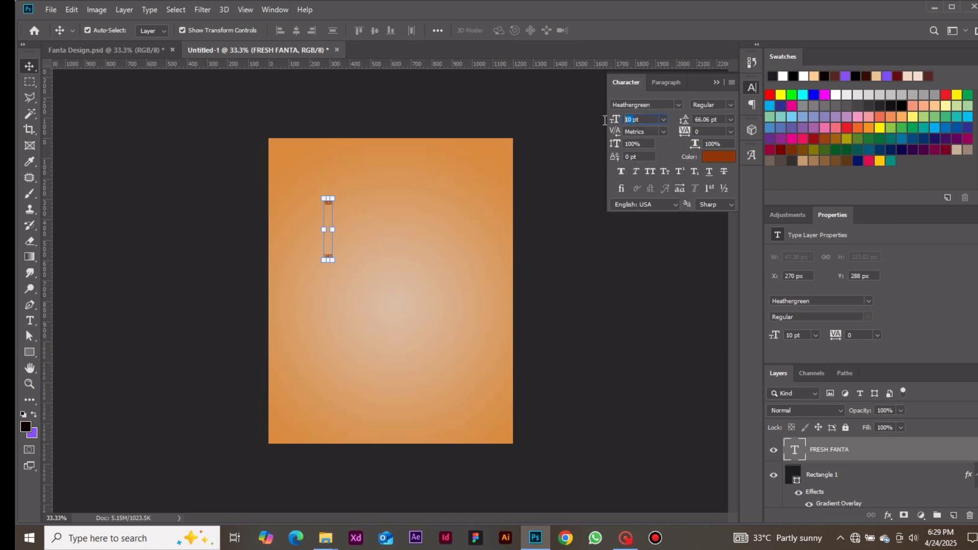
{"action": "type", "text": "184.89"}
{"action": "key", "text": "Return"}
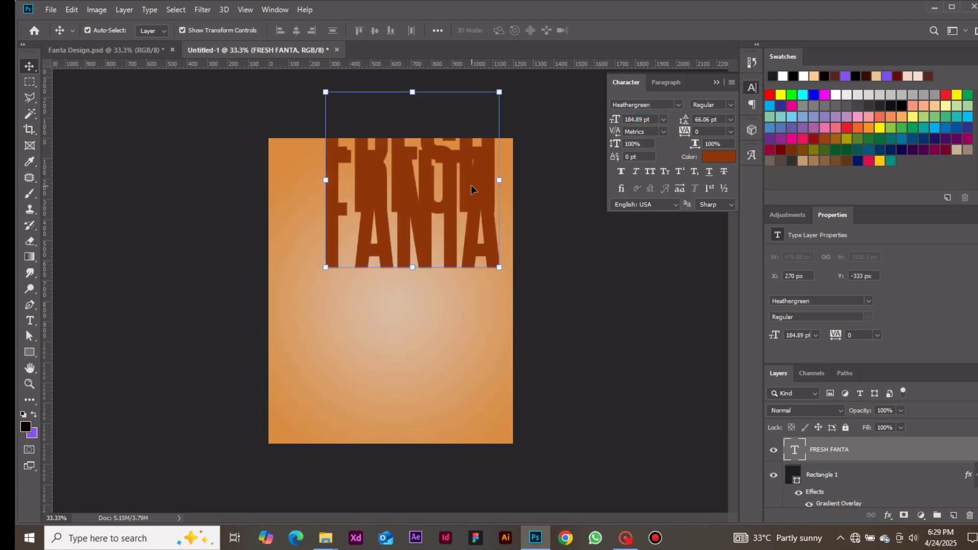
{"action": "left_click_drag", "start_coordinate": [471, 190], "coordinate": [459, 255]}
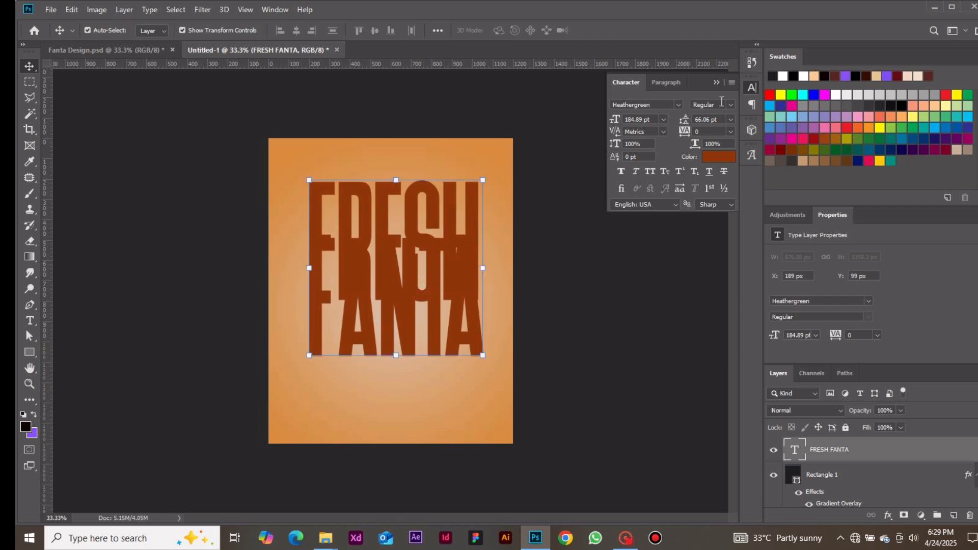
Set the text's leading to 143.25 pt and nudge the text block up slightly
{"action": "left_click_drag", "start_coordinate": [711, 119], "coordinate": [596, 147]}
{"action": "type", "text": "143.25"}
{"action": "key", "text": "Return"}
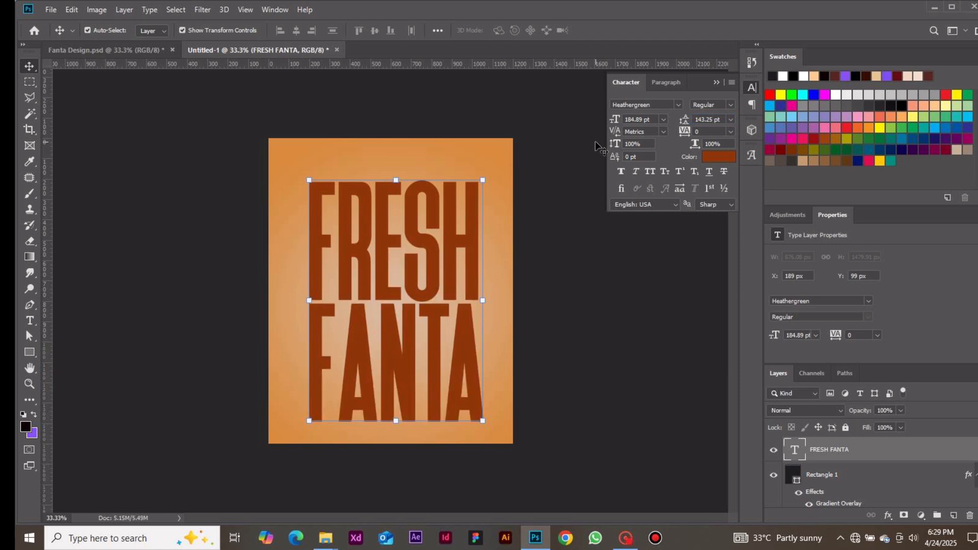
{"action": "left_click_drag", "start_coordinate": [466, 245], "coordinate": [463, 237]}
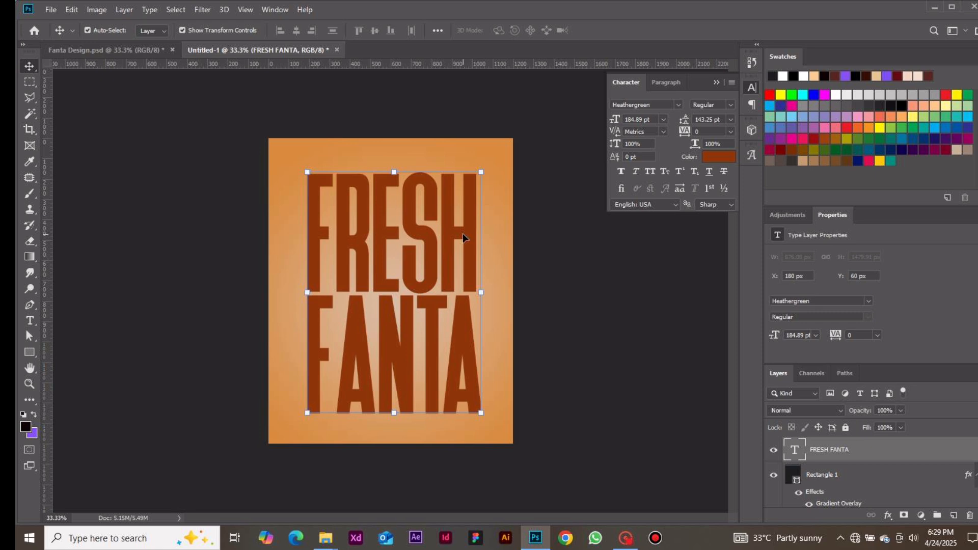
{"action": "left_click", "coordinate": [732, 156]}
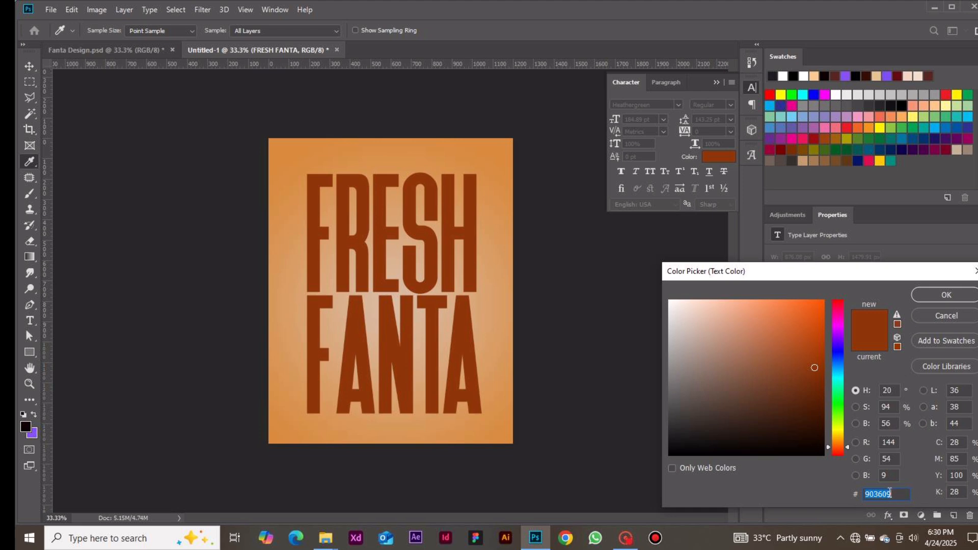
{"action": "left_click", "coordinate": [946, 295]}
{"action": "key", "text": "v"}
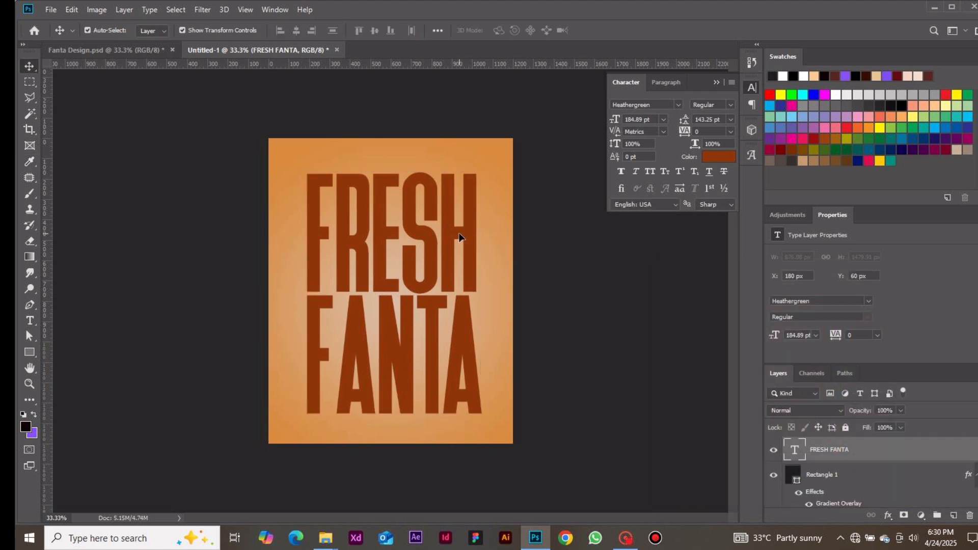
{"action": "left_click", "coordinate": [589, 275]}
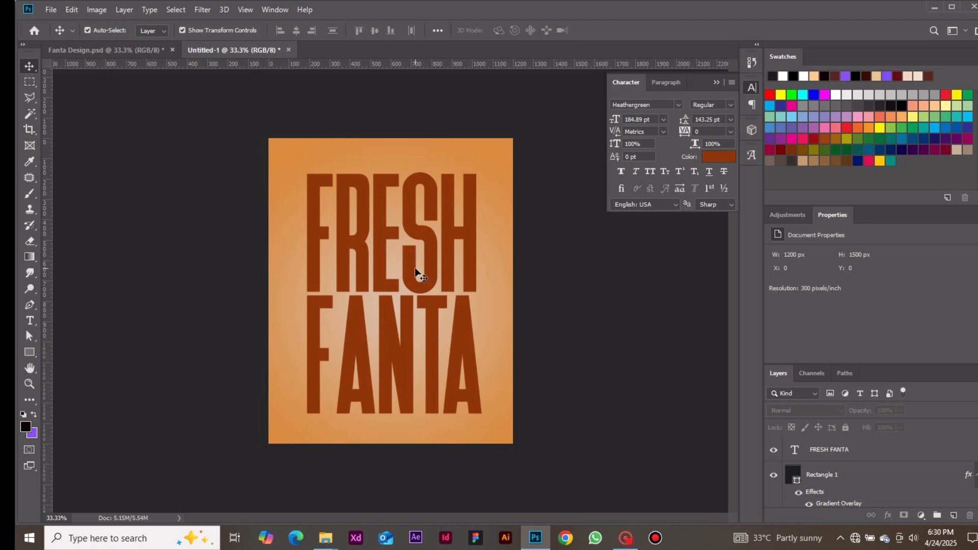
Place the Orange Fanta image from the Day 9_Fanta Design folder as an embedded layer
{"action": "left_click", "coordinate": [51, 11]}
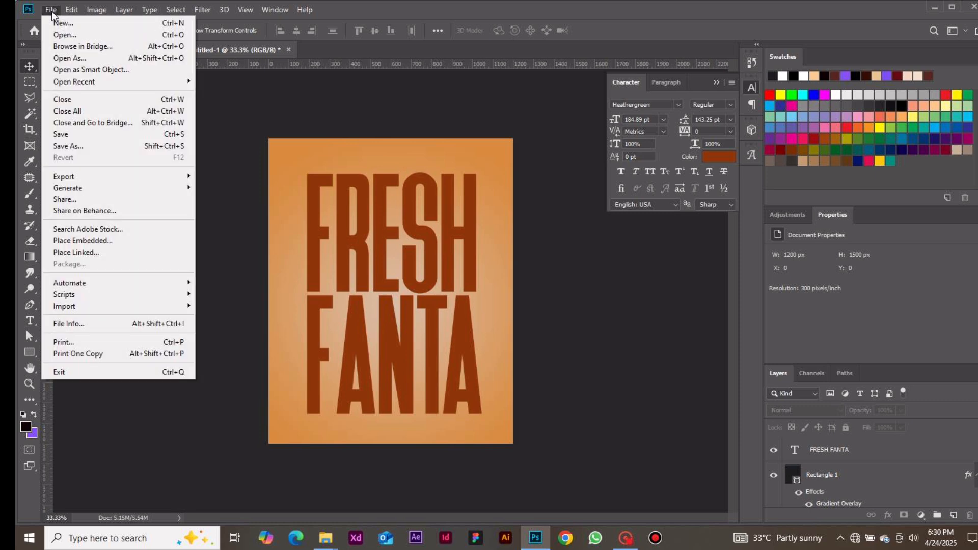
{"action": "left_click", "coordinate": [133, 239]}
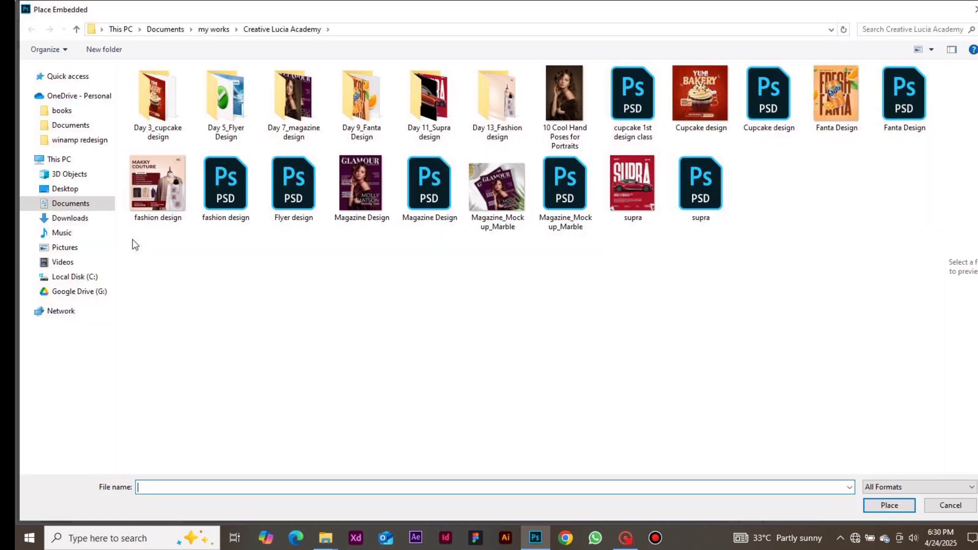
{"action": "double_click", "coordinate": [362, 106]}
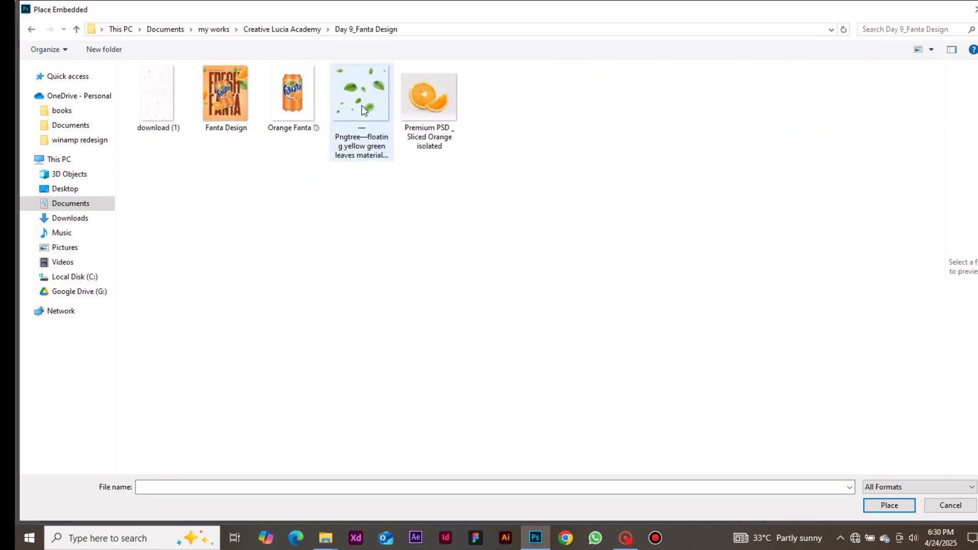
{"action": "double_click", "coordinate": [295, 105]}
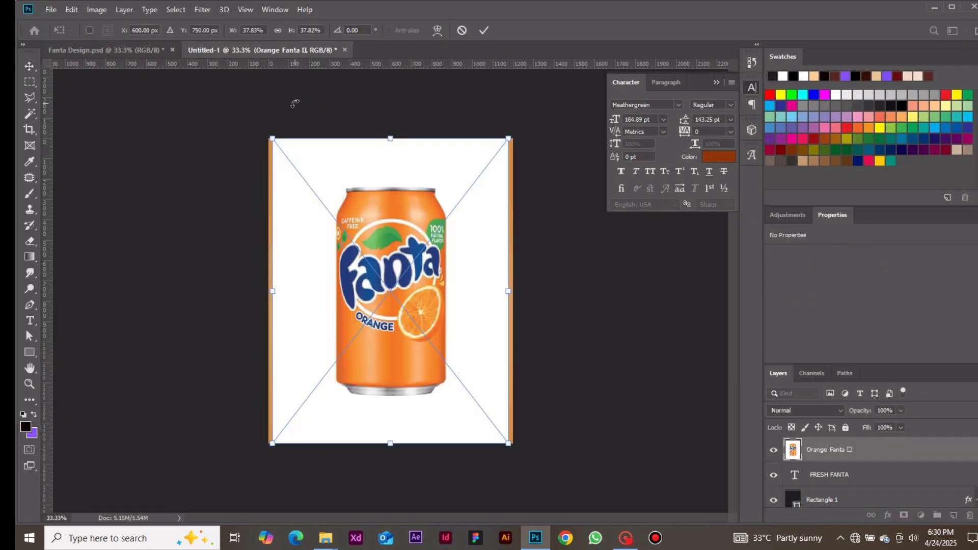
{"action": "left_click", "coordinate": [483, 32]}
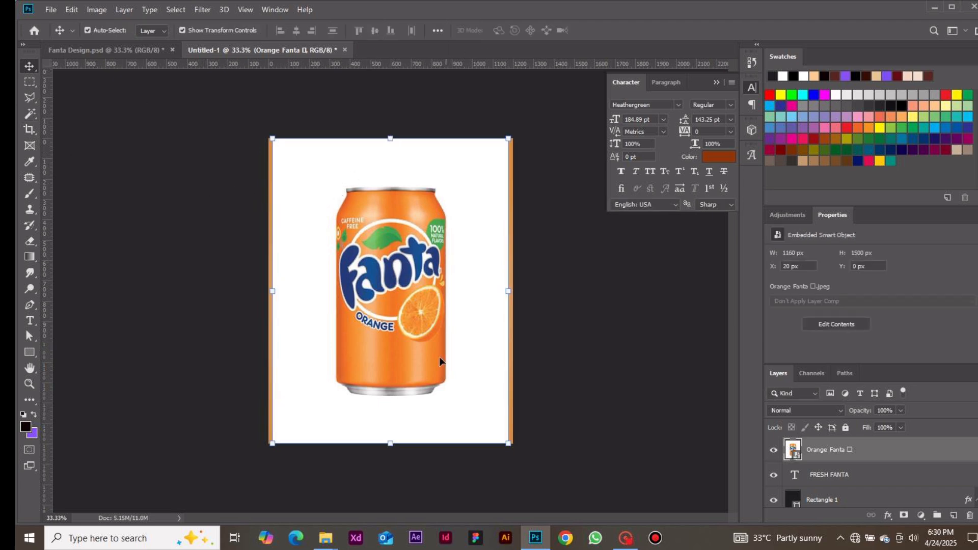
Select the image's white background with the Magic Wand Tool and add a layer mask to the Orange Fanta layer
{"action": "left_click", "coordinate": [31, 115]}
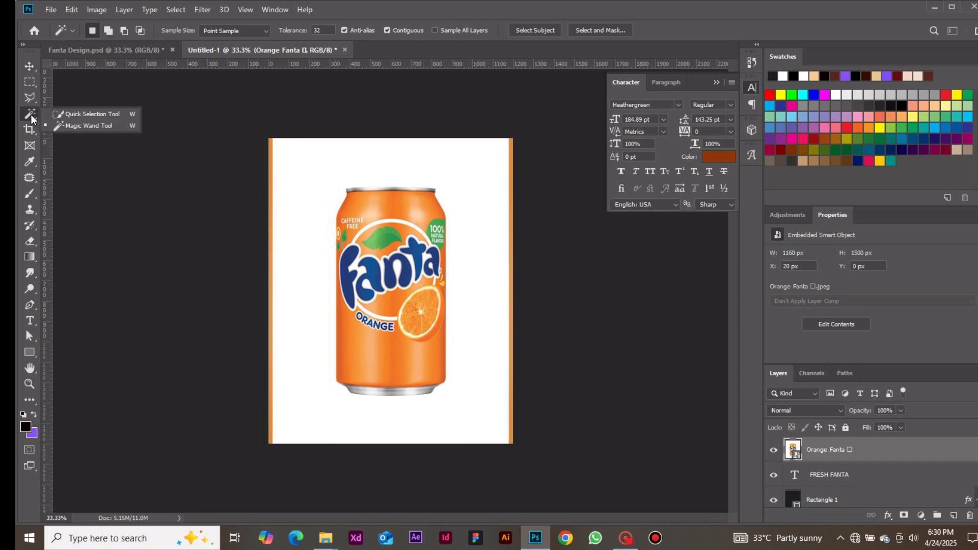
{"action": "left_click", "coordinate": [59, 123]}
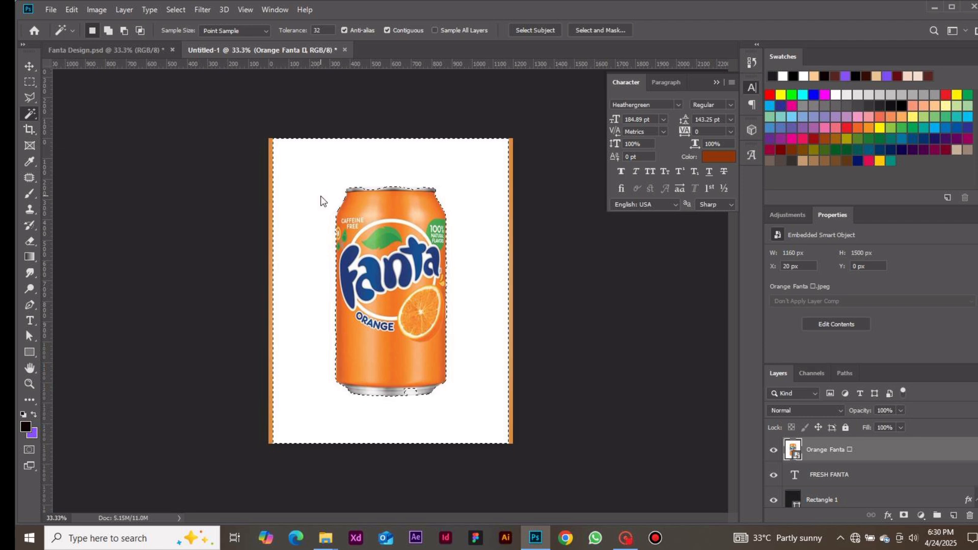
{"action": "left_click", "coordinate": [321, 197]}
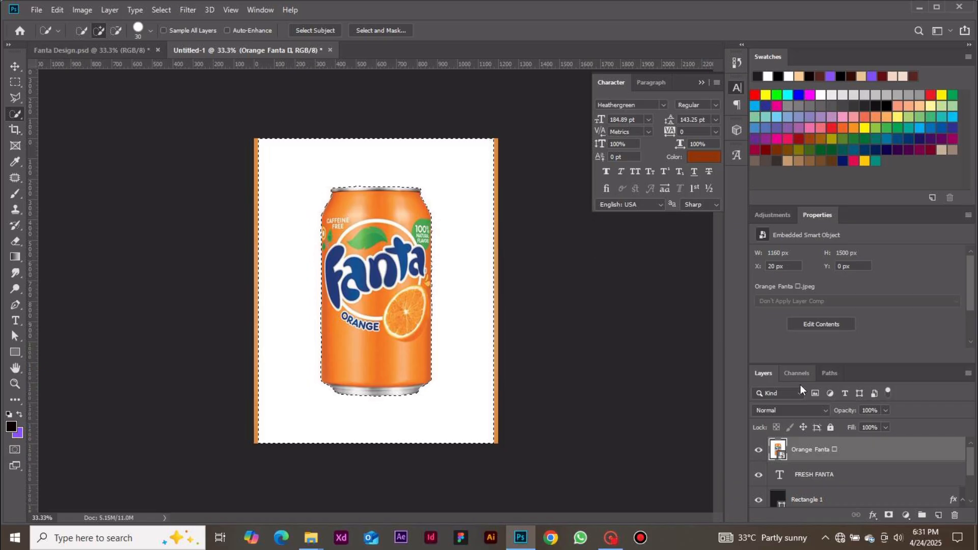
{"action": "left_click", "coordinate": [890, 516]}
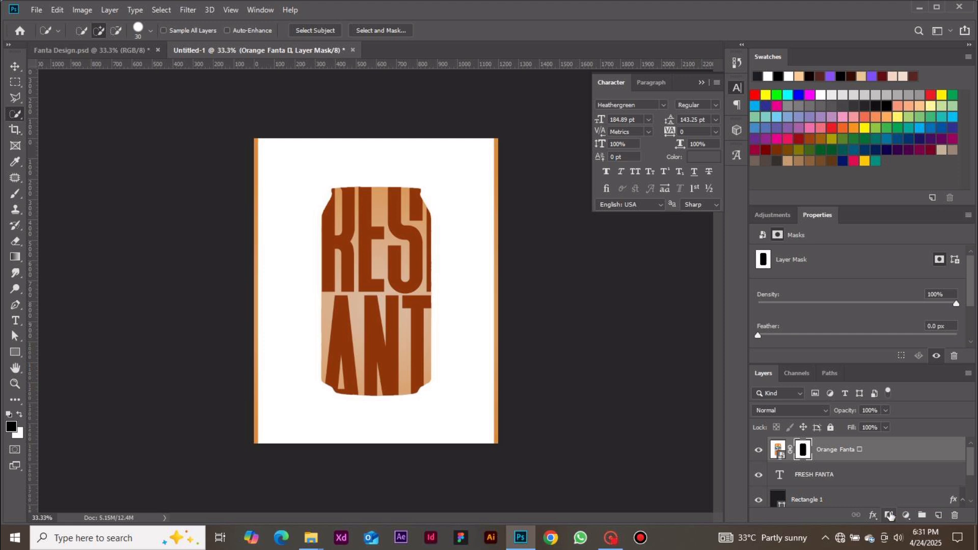
Invert the Orange Fanta layer mask so only the can shows, and nudge the can slightly
{"action": "key", "text": "ctrl+i"}
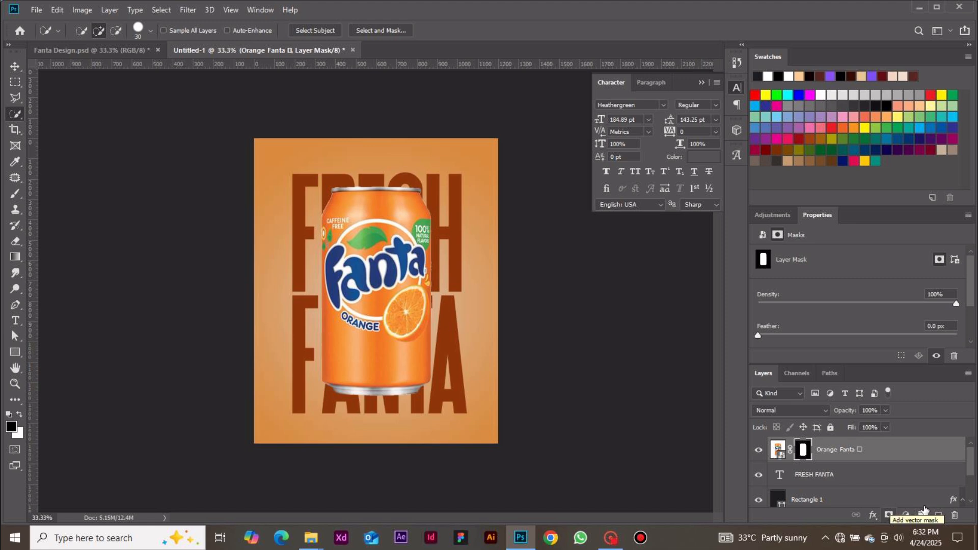
{"action": "key", "text": "v"}
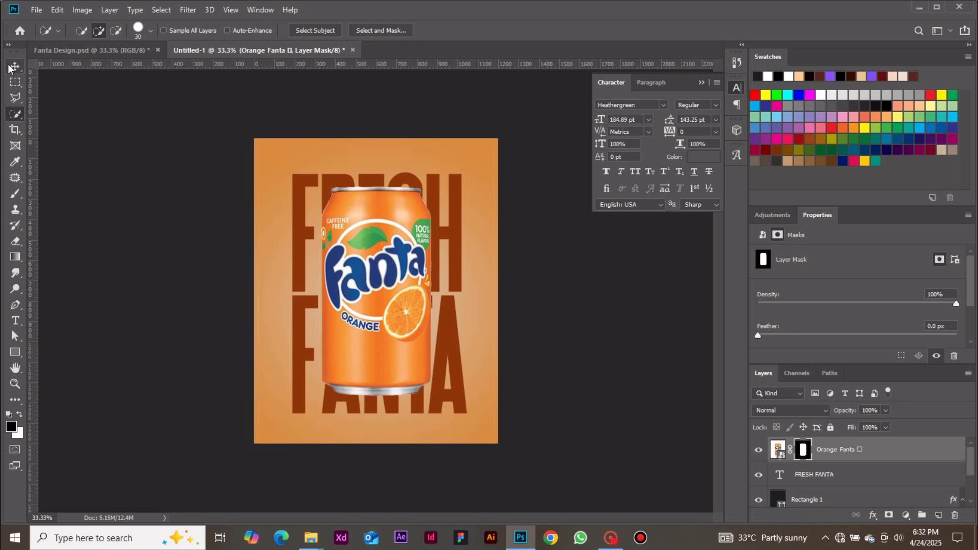
{"action": "left_click_drag", "start_coordinate": [394, 248], "coordinate": [403, 253]}
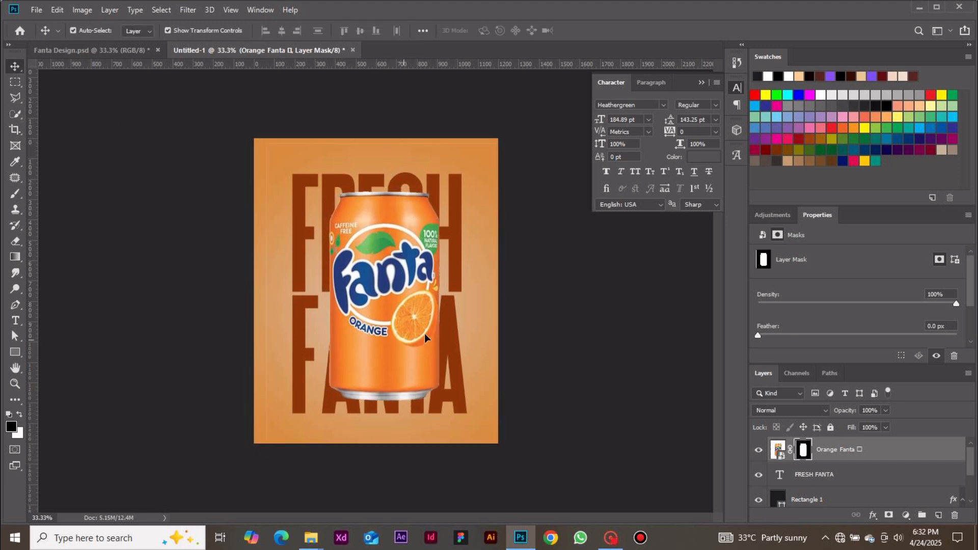
{"action": "left_click_drag", "start_coordinate": [399, 342], "coordinate": [393, 338]}
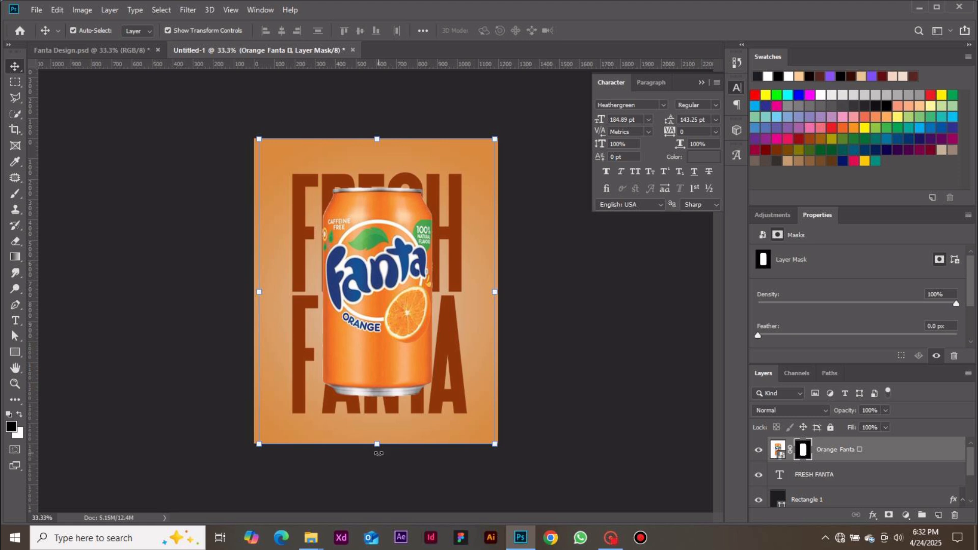
Scale the can down to about 75% and rotate it about -13° over the FRESH FANTA headline
{"action": "left_click_drag", "start_coordinate": [377, 445], "coordinate": [397, 361]}
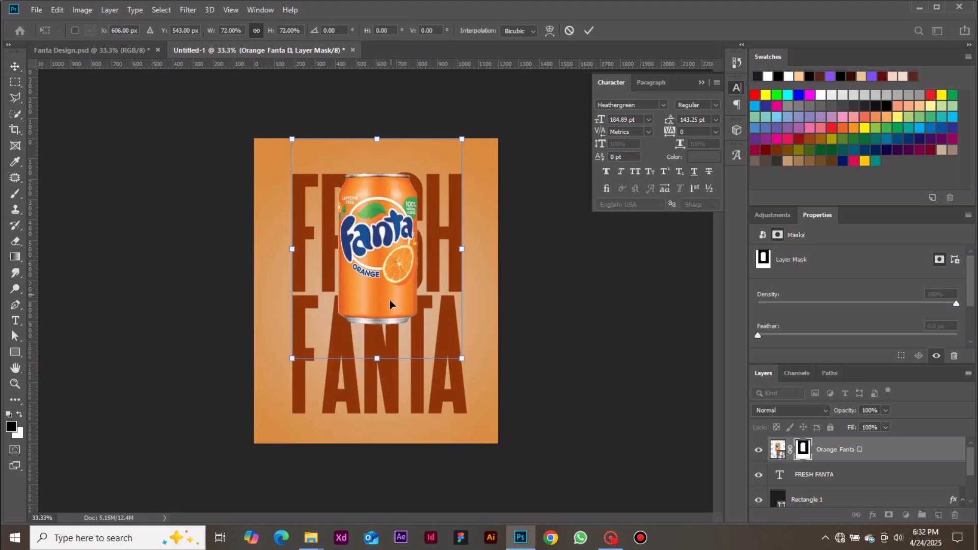
{"action": "left_click_drag", "start_coordinate": [389, 299], "coordinate": [394, 334]}
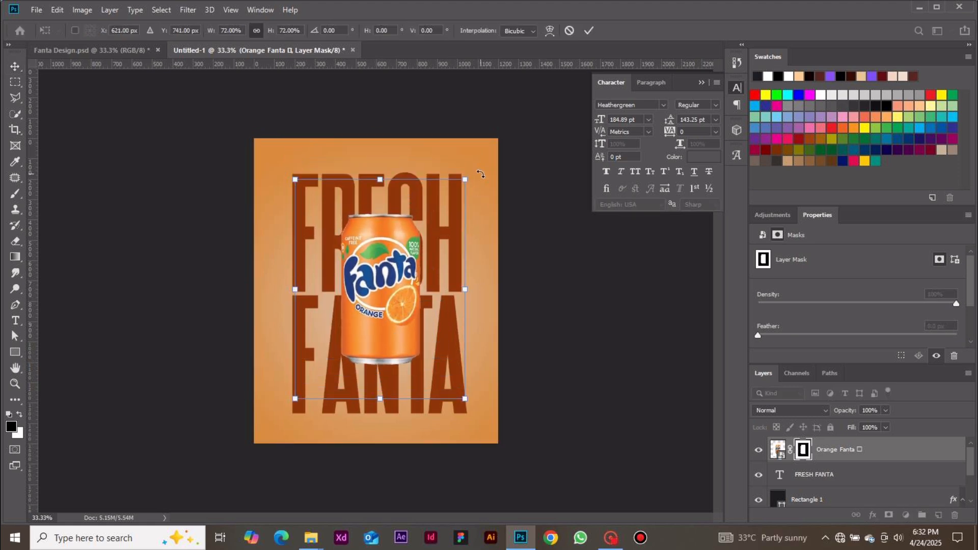
{"action": "left_click_drag", "start_coordinate": [471, 176], "coordinate": [441, 166]}
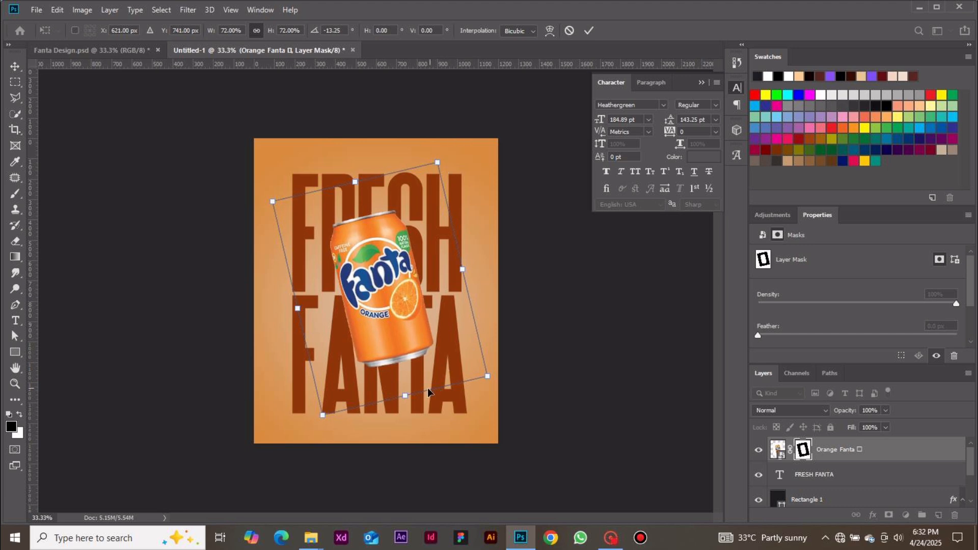
{"action": "left_click_drag", "start_coordinate": [406, 396], "coordinate": [412, 407]}
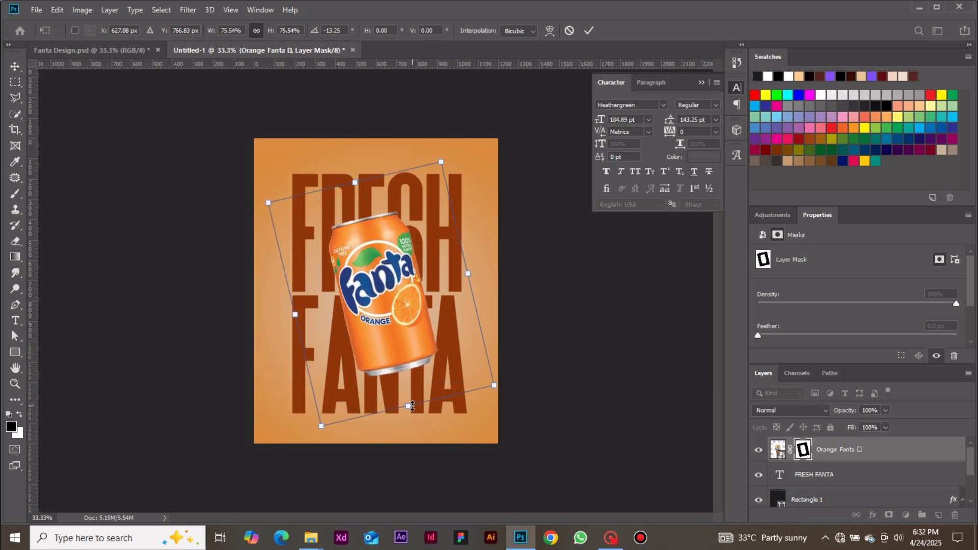
{"action": "left_click_drag", "start_coordinate": [463, 172], "coordinate": [450, 161]}
{"action": "key", "text": "Return"}
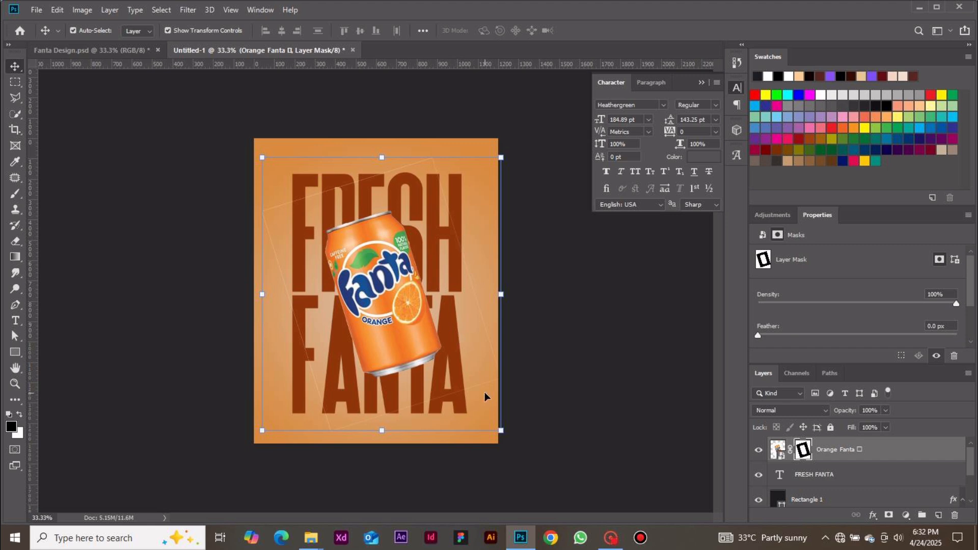
Scale the can layer to about 96% and shift it slightly left, then commit the transform
{"action": "left_click_drag", "start_coordinate": [501, 431], "coordinate": [492, 421]}
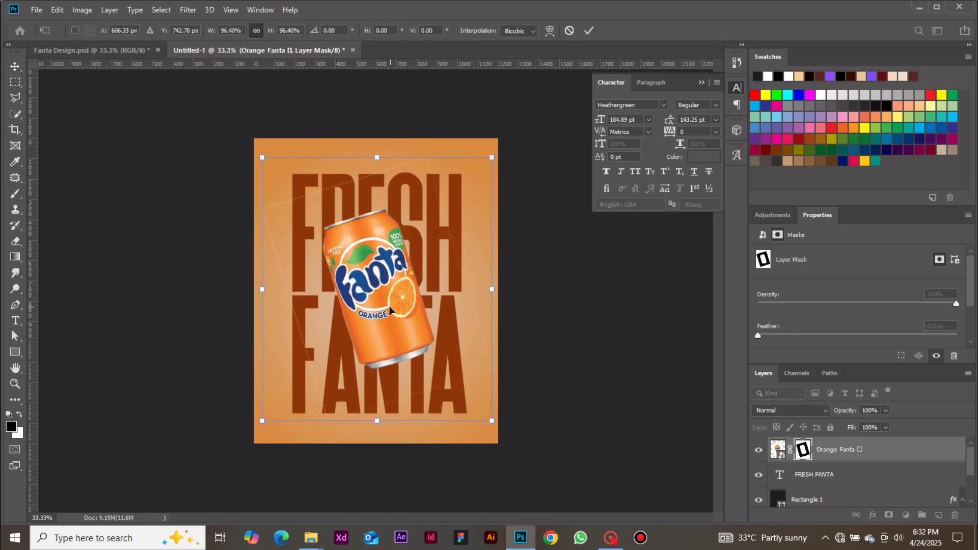
{"action": "left_click_drag", "start_coordinate": [390, 306], "coordinate": [388, 305]}
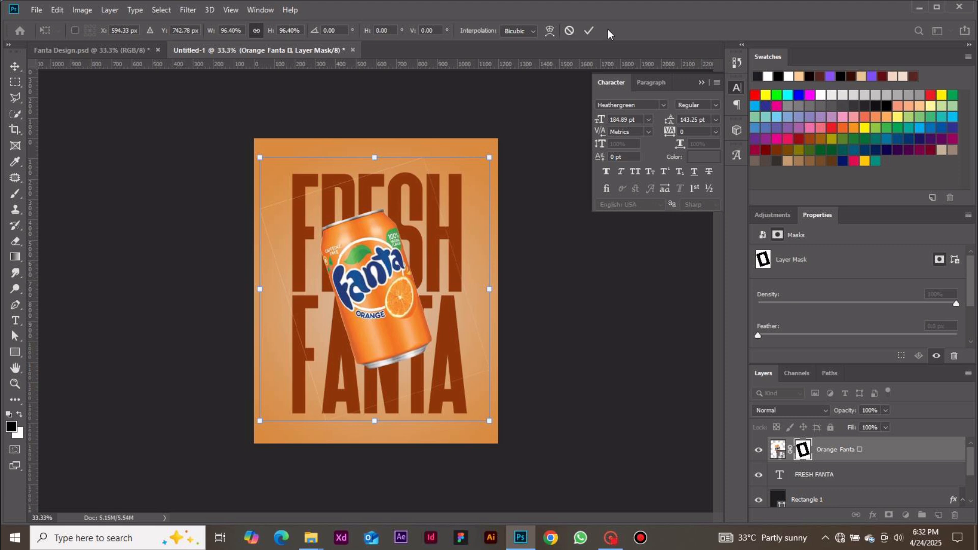
{"action": "left_click", "coordinate": [587, 30]}
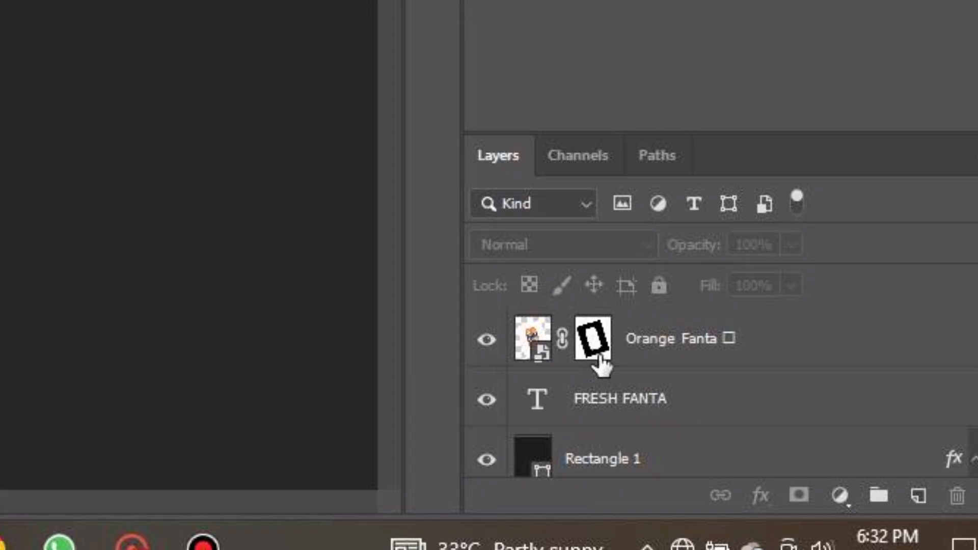
Select the can's layer mask and paint black with a 125 px brush near the poster's upper-left edge
{"action": "left_click", "coordinate": [595, 339]}
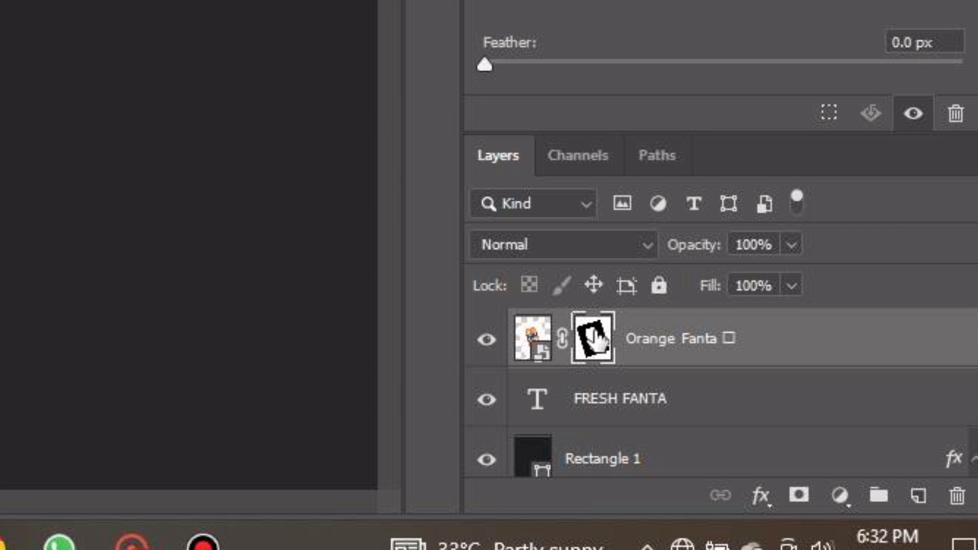
{"action": "left_click", "coordinate": [532, 352]}
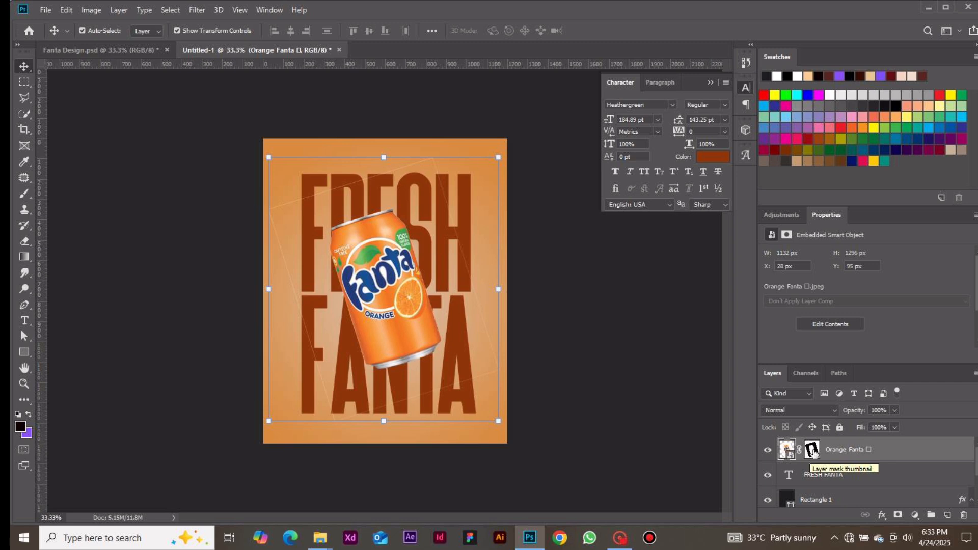
{"action": "left_click", "coordinate": [813, 451]}
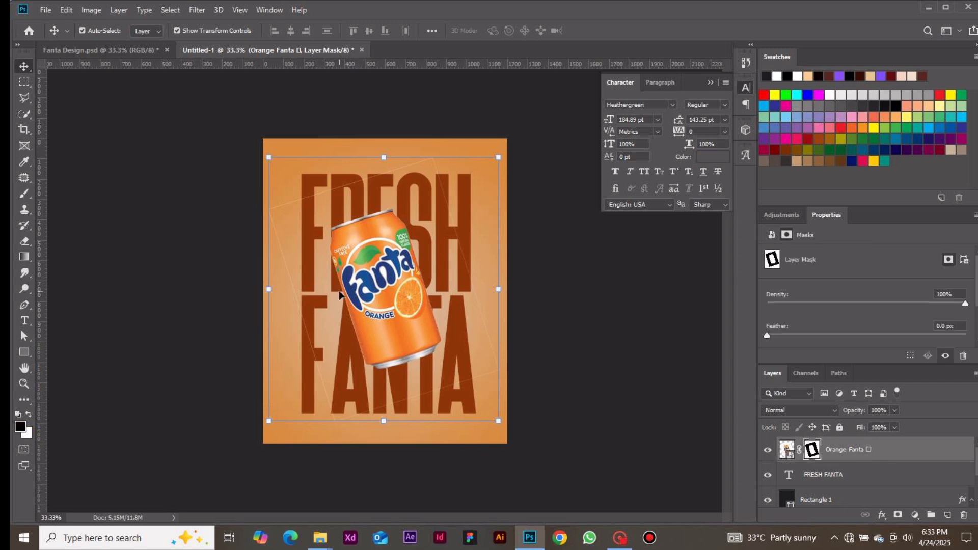
{"action": "key", "text": "b"}
{"action": "key", "text": "bracketleft"}
{"action": "key", "text": "bracketleft"}
{"action": "key", "text": "bracketleft"}
{"action": "key", "text": "bracketleft"}
{"action": "key", "text": "bracketleft"}
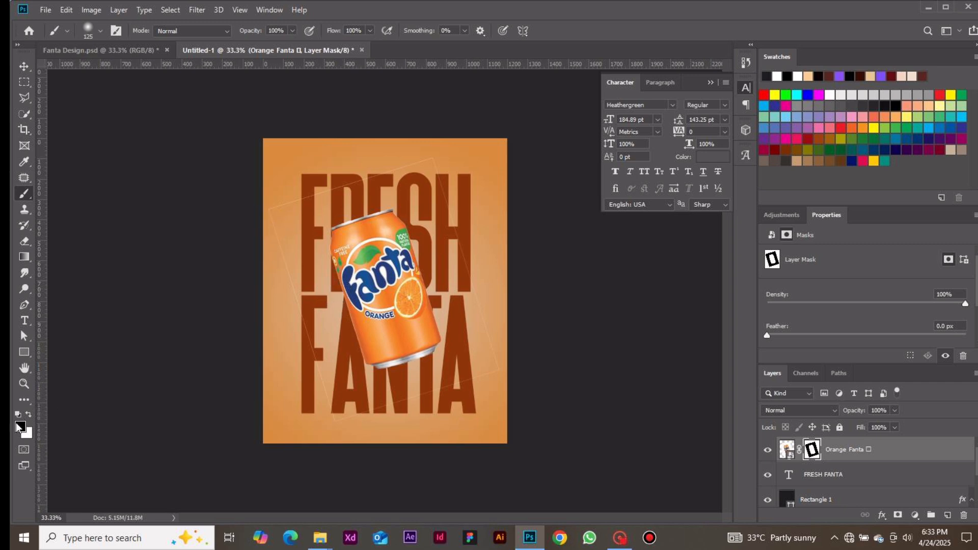
{"action": "mouse_move", "coordinate": [275, 215]}
{"action": "left_mouse_down"}
{"action": "mouse_move", "coordinate": [426, 160]}
{"action": "mouse_move", "coordinate": [460, 248]}
{"action": "mouse_move", "coordinate": [431, 158]}
{"action": "mouse_move", "coordinate": [497, 310]}
{"action": "mouse_move", "coordinate": [463, 255]}
{"action": "mouse_move", "coordinate": [496, 377]}
{"action": "mouse_move", "coordinate": [496, 333]}
{"action": "mouse_move", "coordinate": [490, 370]}
{"action": "mouse_move", "coordinate": [346, 411]}
{"action": "mouse_move", "coordinate": [305, 332]}
{"action": "mouse_move", "coordinate": [331, 417]}
{"action": "mouse_move", "coordinate": [271, 228]}
{"action": "mouse_move", "coordinate": [285, 170]}
{"action": "left_mouse_up"}
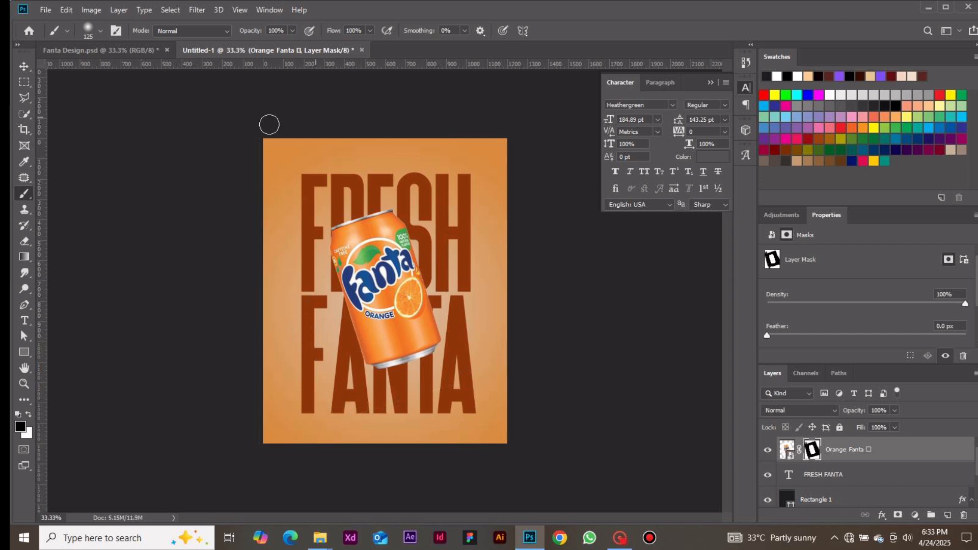
Add a Multiply drop shadow to the can: 35% opacity, 83° angle, 6 px distance, 18% spread, 18 px size
{"action": "left_click", "coordinate": [29, 68]}
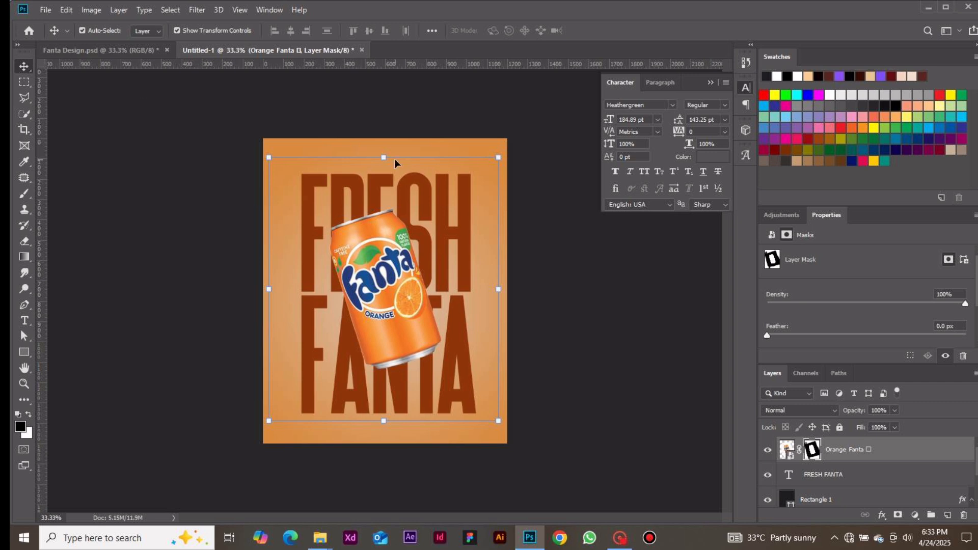
{"action": "left_click", "coordinate": [542, 221]}
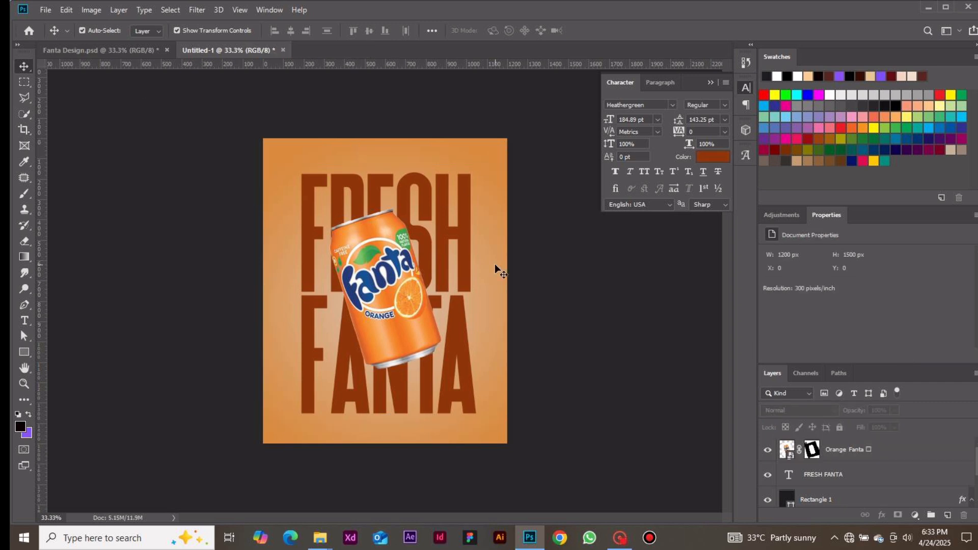
{"action": "left_click", "coordinate": [361, 321]}
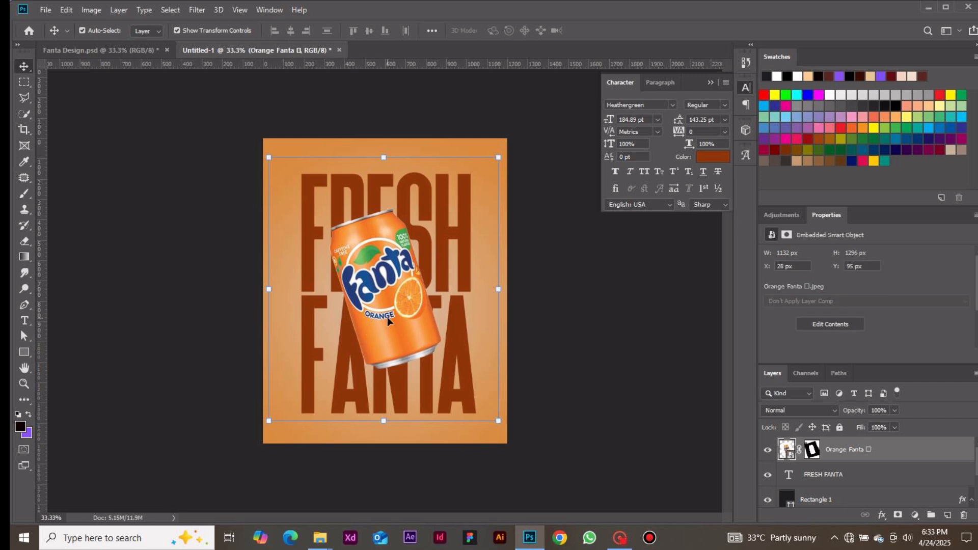
{"action": "right_click", "coordinate": [962, 449]}
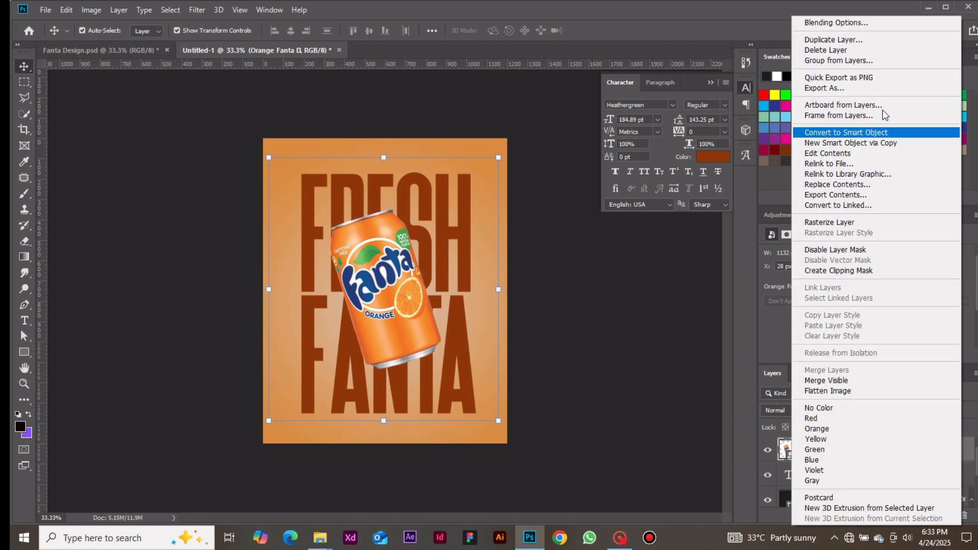
{"action": "left_click", "coordinate": [862, 23]}
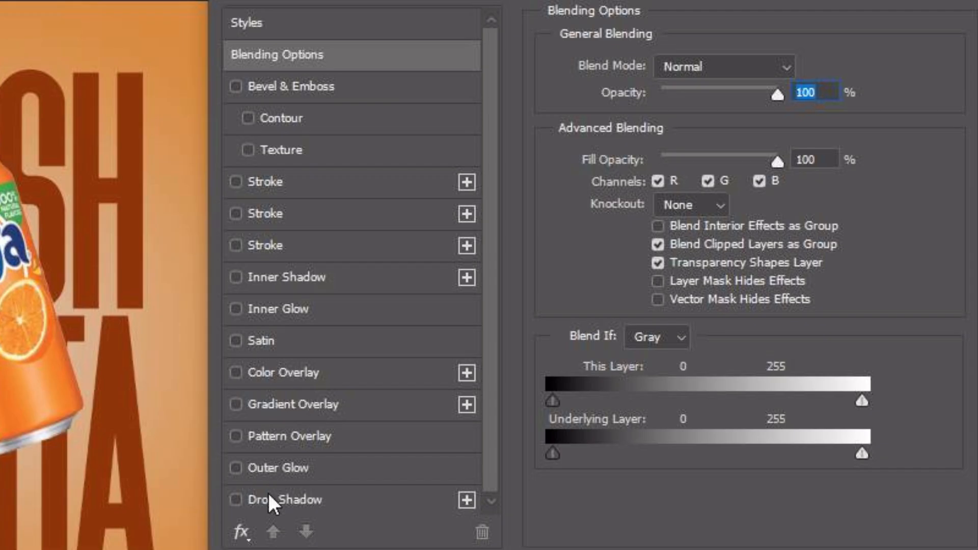
{"action": "left_click", "coordinate": [269, 496]}
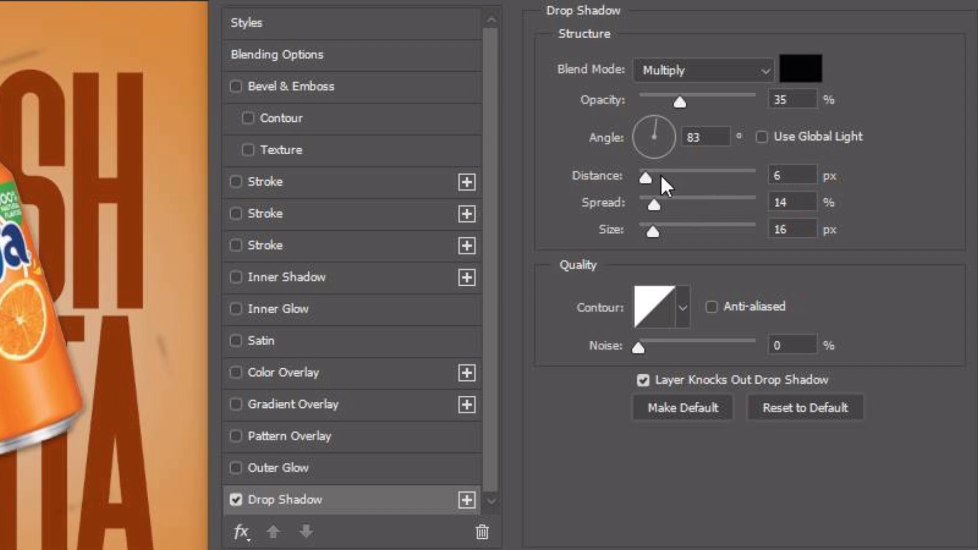
{"action": "left_click_drag", "start_coordinate": [648, 176], "coordinate": [657, 228]}
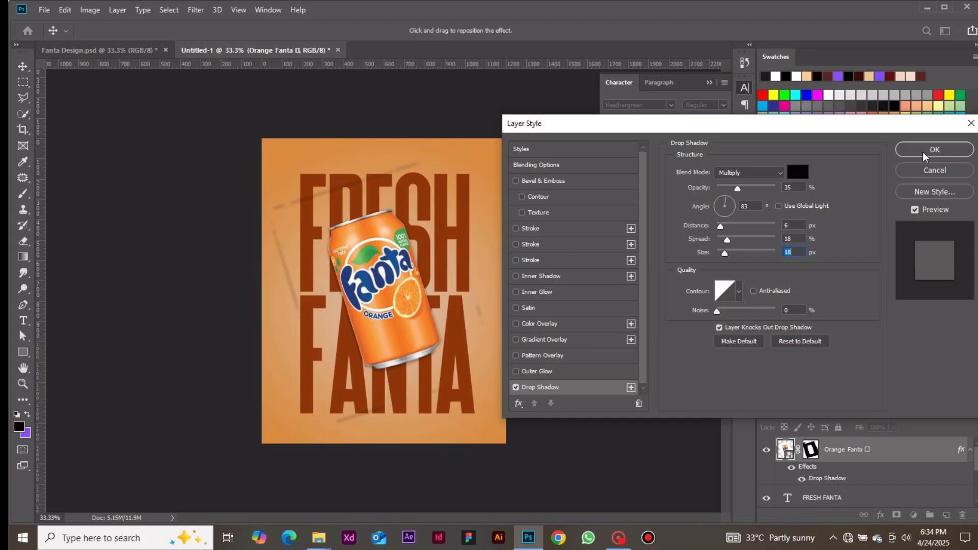
{"action": "left_click", "coordinate": [923, 151]}
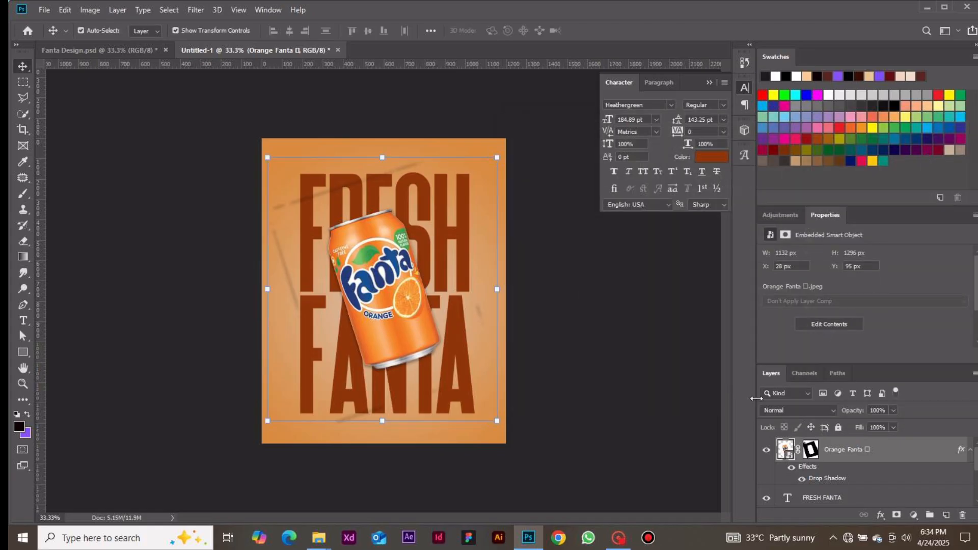
Paint black on the can's layer mask to erase the stray shadow edges across the poster
{"action": "left_click", "coordinate": [811, 450]}
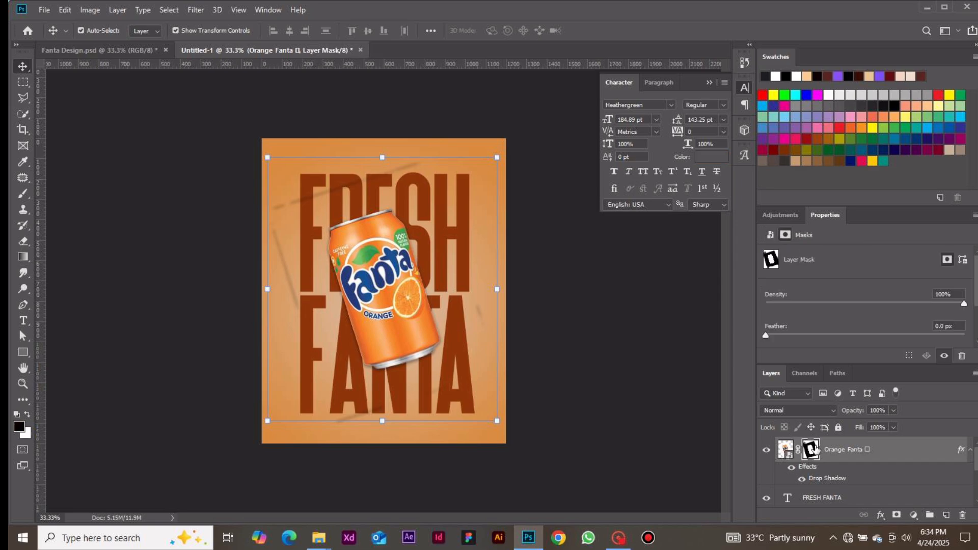
{"action": "key", "text": "b"}
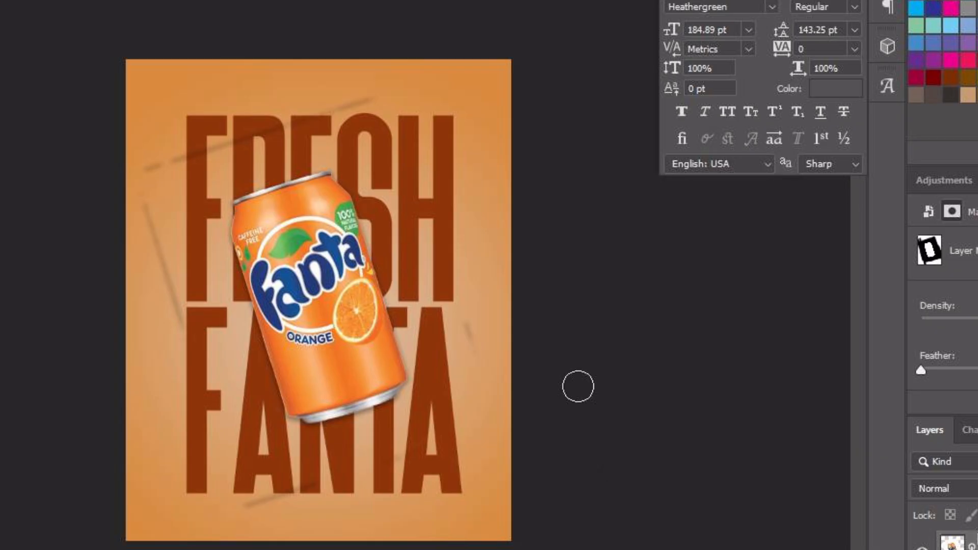
{"action": "mouse_move", "coordinate": [261, 123]}
{"action": "left_mouse_down"}
{"action": "mouse_move", "coordinate": [248, 131]}
{"action": "mouse_move", "coordinate": [310, 94]}
{"action": "mouse_move", "coordinate": [320, 118]}
{"action": "mouse_move", "coordinate": [206, 154]}
{"action": "mouse_move", "coordinate": [201, 144]}
{"action": "mouse_move", "coordinate": [127, 197]}
{"action": "mouse_move", "coordinate": [177, 294]}
{"action": "mouse_move", "coordinate": [160, 182]}
{"action": "mouse_move", "coordinate": [187, 531]}
{"action": "mouse_move", "coordinate": [420, 419]}
{"action": "left_mouse_up"}
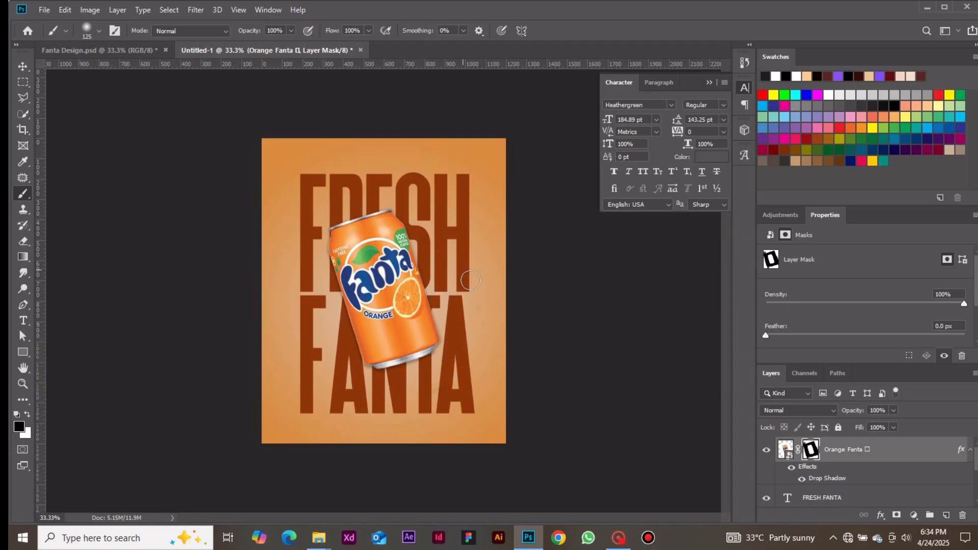
{"action": "left_click_drag", "start_coordinate": [494, 405], "coordinate": [516, 402]}
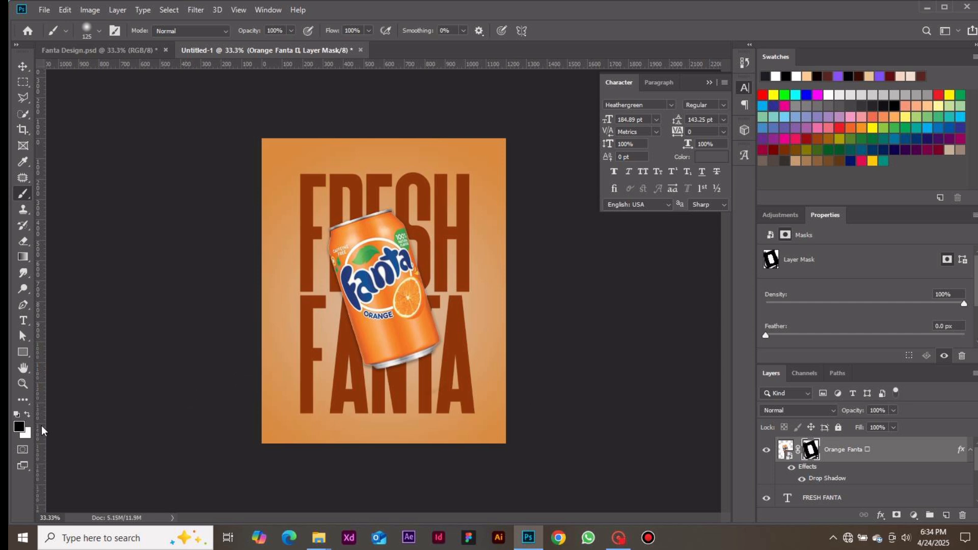
{"action": "key", "text": "x"}
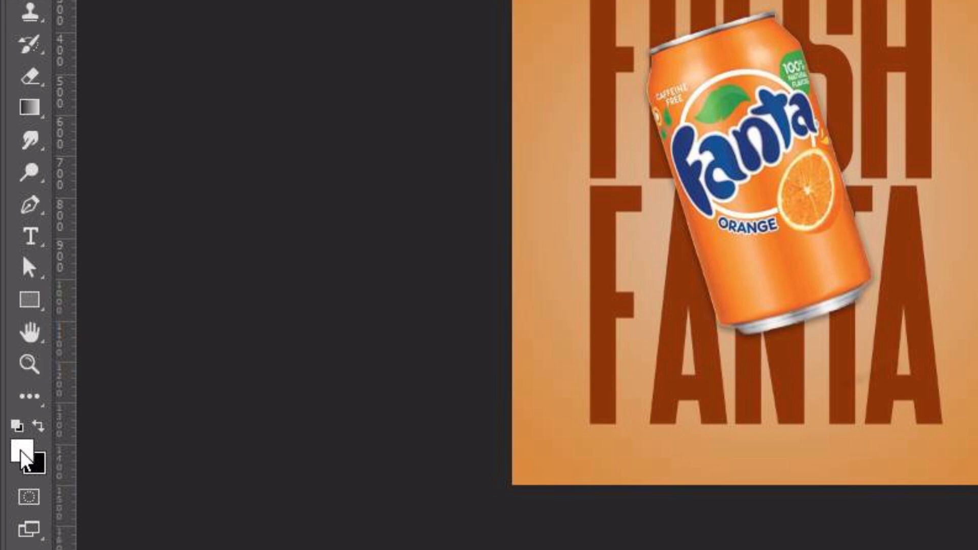
{"action": "key", "text": "x"}
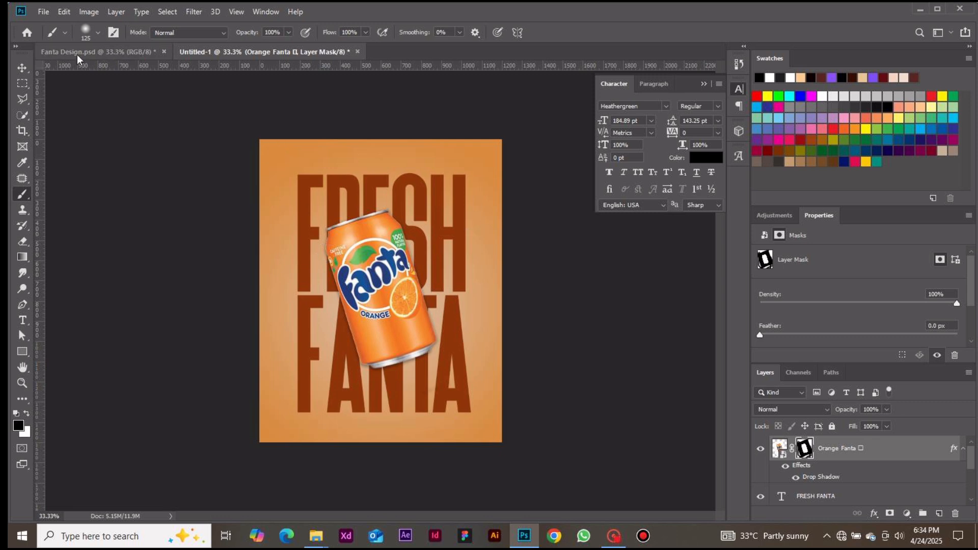
Add a new text line reading BEST TAKEN CHILLED at 8 pt near the top of the poster
{"action": "left_click", "coordinate": [22, 69]}
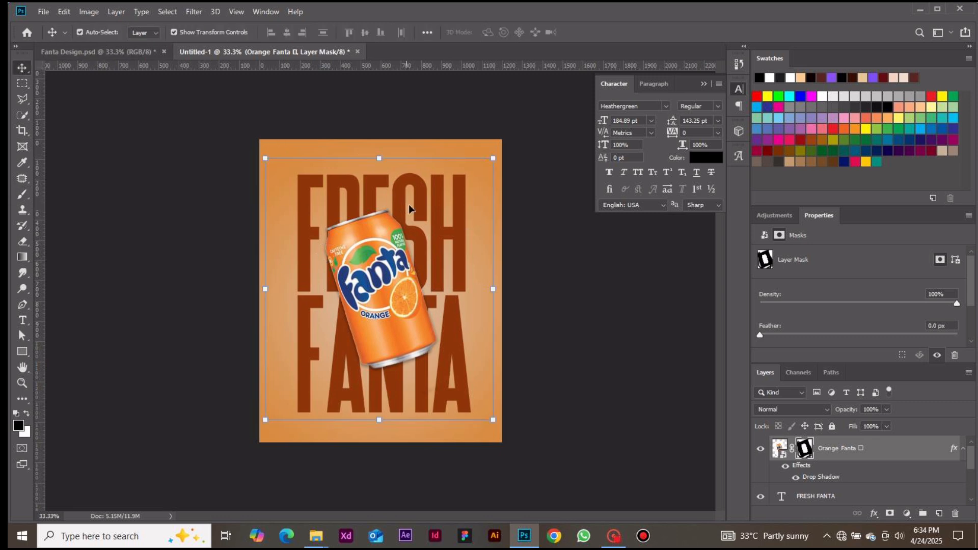
{"action": "left_click", "coordinate": [595, 300]}
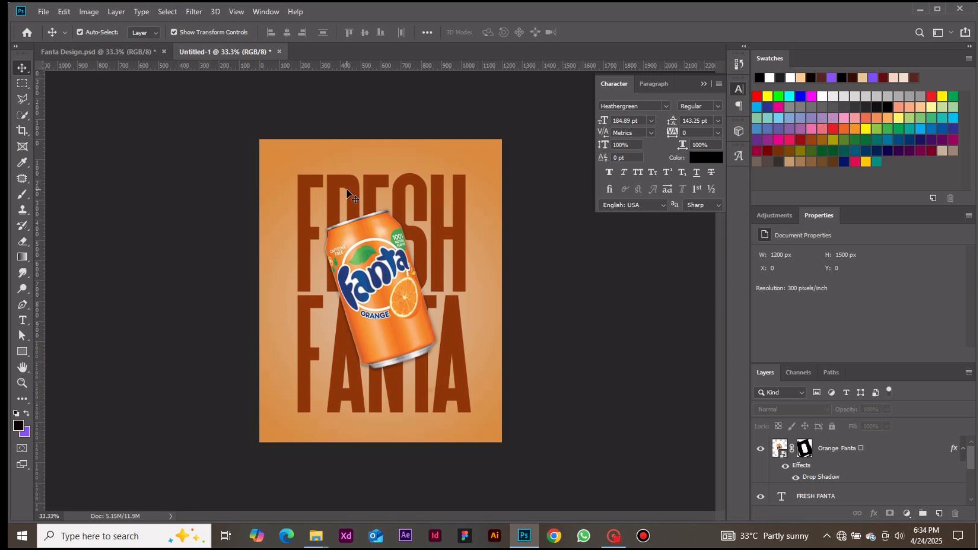
{"action": "key", "text": "t"}
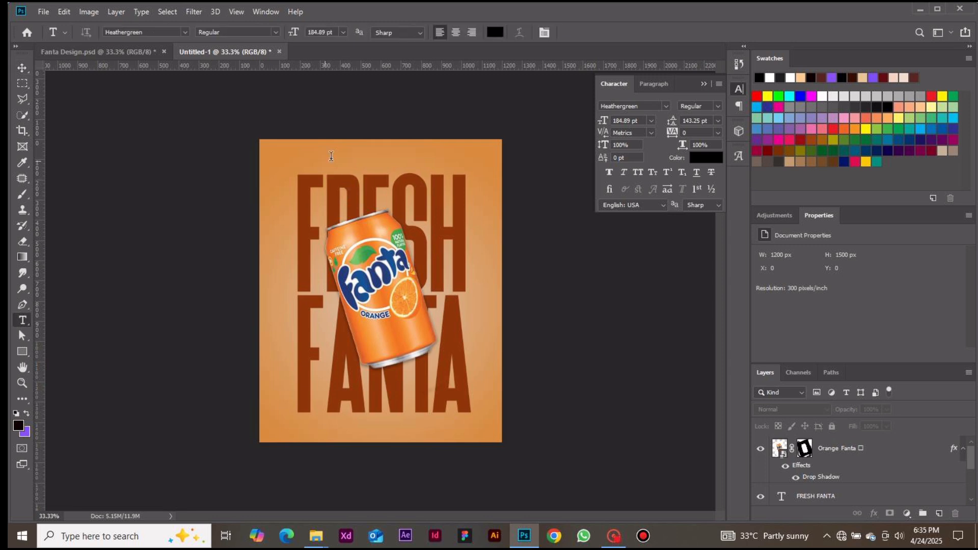
{"action": "left_click", "coordinate": [367, 147]}
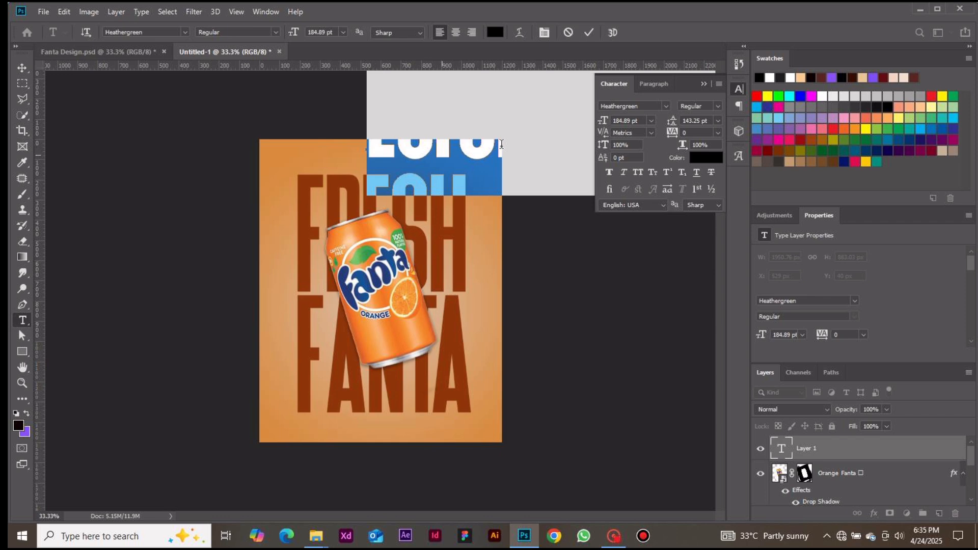
{"action": "left_click", "coordinate": [653, 120]}
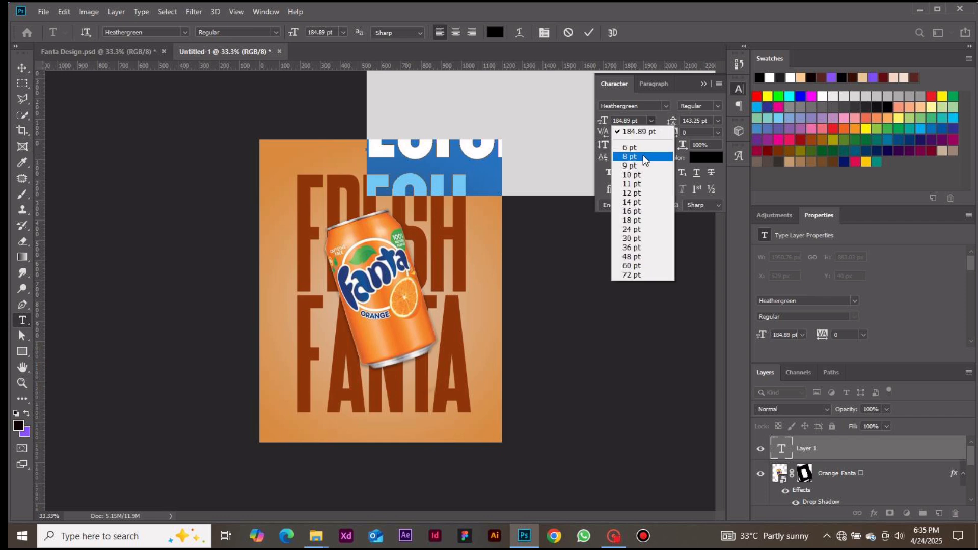
{"action": "left_click", "coordinate": [643, 155]}
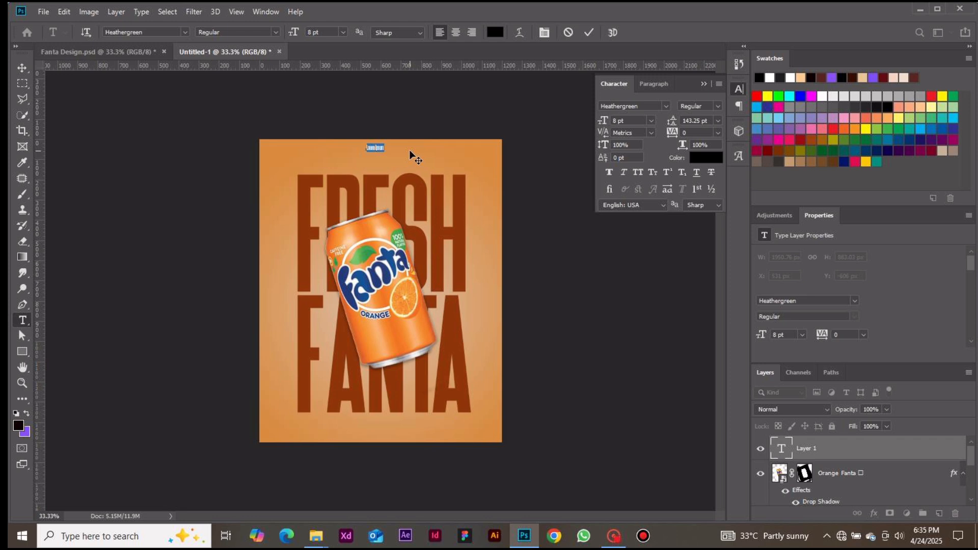
{"action": "key", "text": "BackSpace"}
{"action": "type", "text": "BEST TAKEN CHILLED"}
{"action": "left_click", "coordinate": [590, 33]}
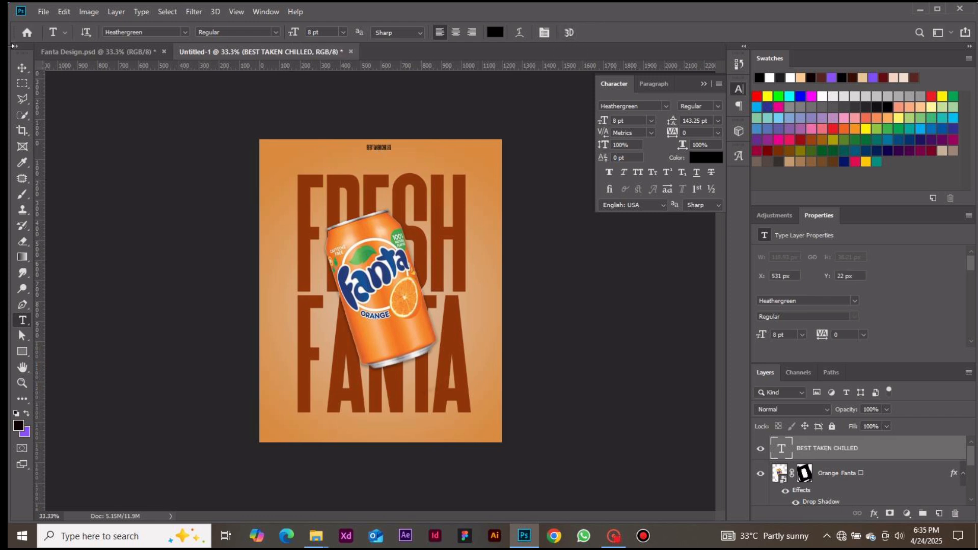
Set the tagline to Montserrat Bold and move it to the poster's upper-left area above the headline
{"action": "left_click", "coordinate": [20, 65]}
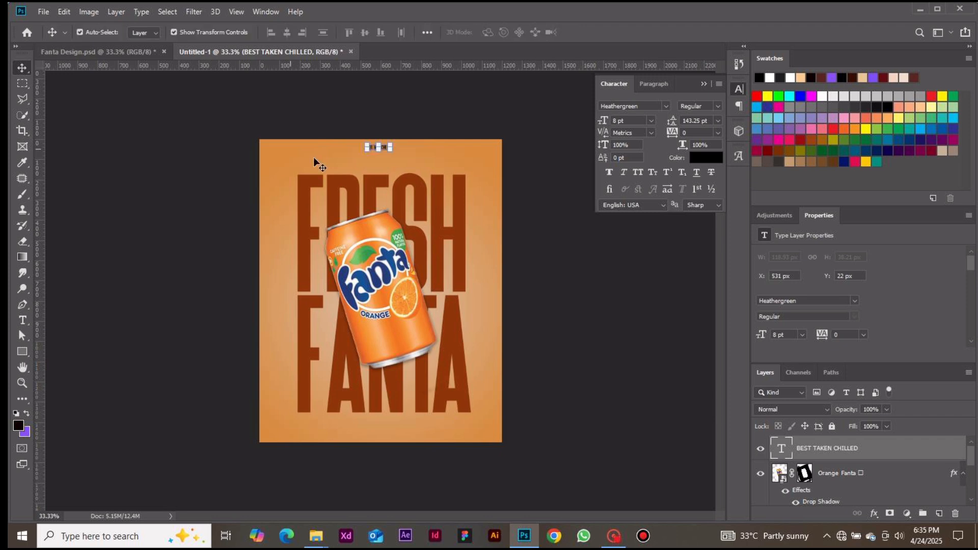
{"action": "left_click_drag", "start_coordinate": [389, 147], "coordinate": [383, 153]}
{"action": "left_click", "coordinate": [665, 104]}
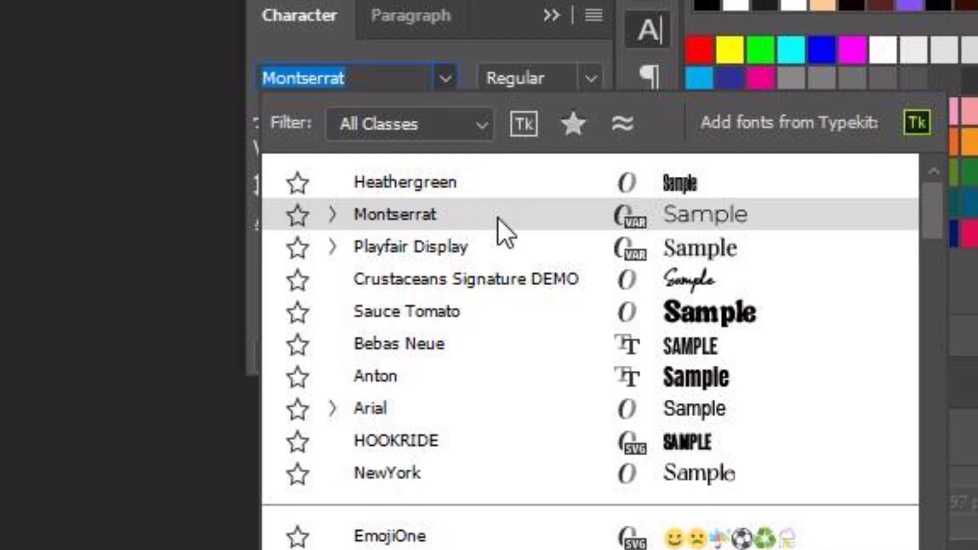
{"action": "left_click", "coordinate": [685, 155]}
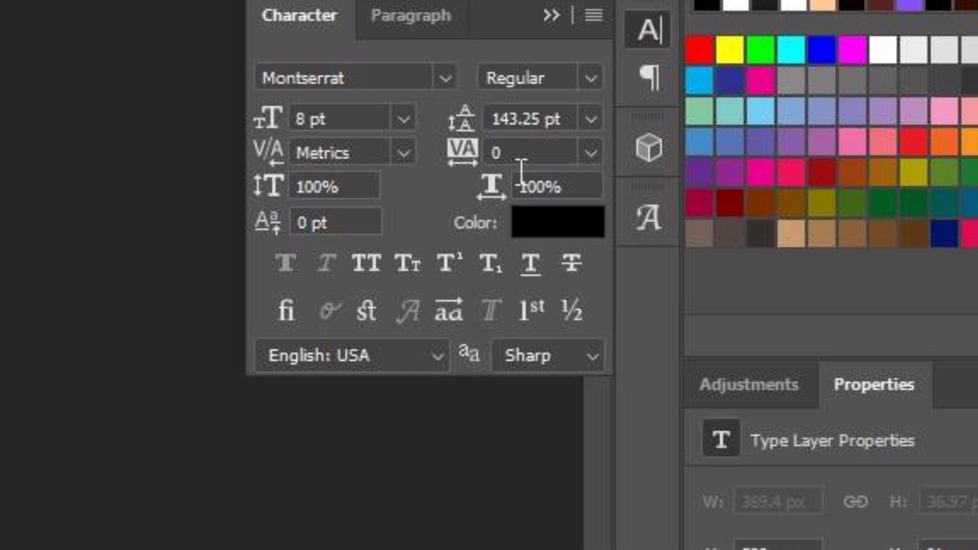
{"action": "left_click", "coordinate": [581, 81]}
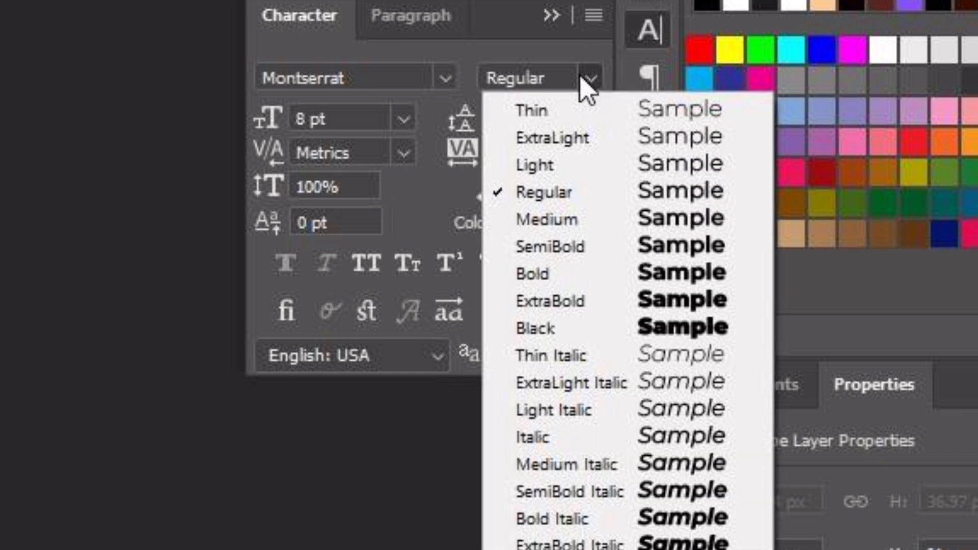
{"action": "left_click", "coordinate": [566, 274]}
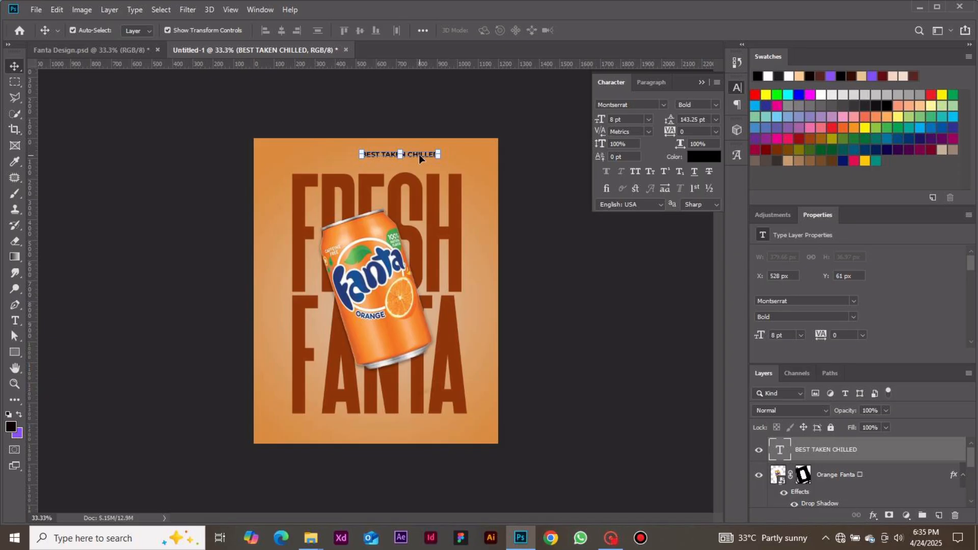
{"action": "left_click_drag", "start_coordinate": [419, 155], "coordinate": [350, 172]}
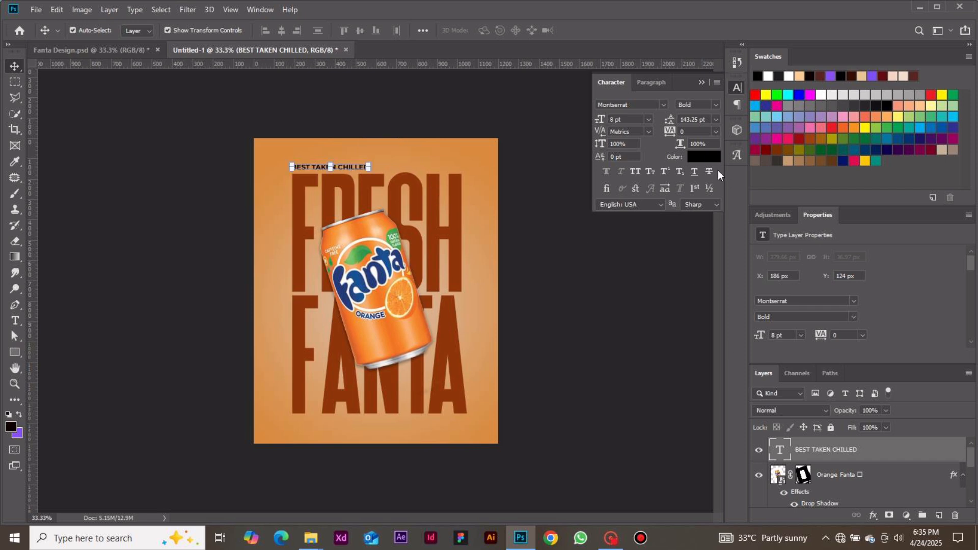
Color the tagline with the dark brown sampled from the FANTA headline letters (#903609)
{"action": "left_click", "coordinate": [708, 161]}
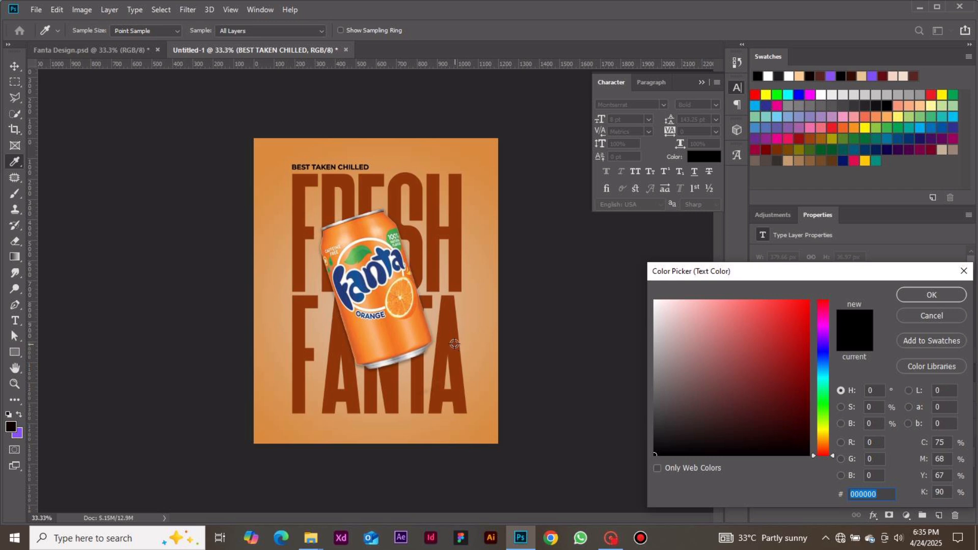
{"action": "left_click", "coordinate": [910, 317]}
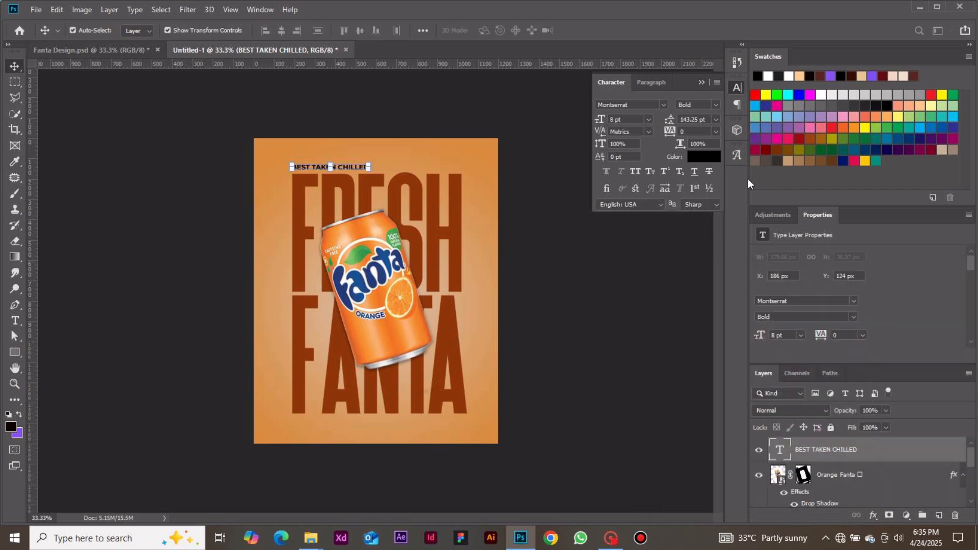
{"action": "left_click", "coordinate": [699, 161]}
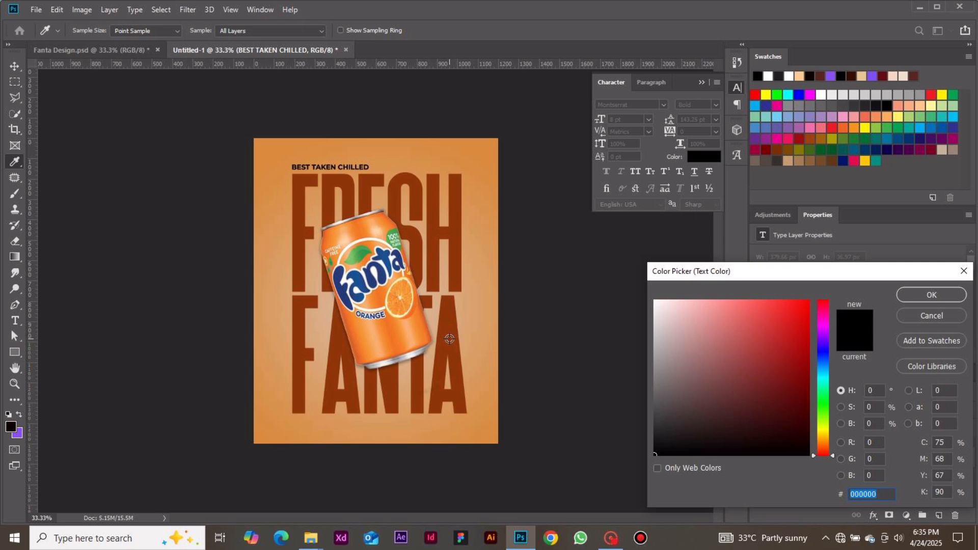
{"action": "left_click", "coordinate": [450, 338]}
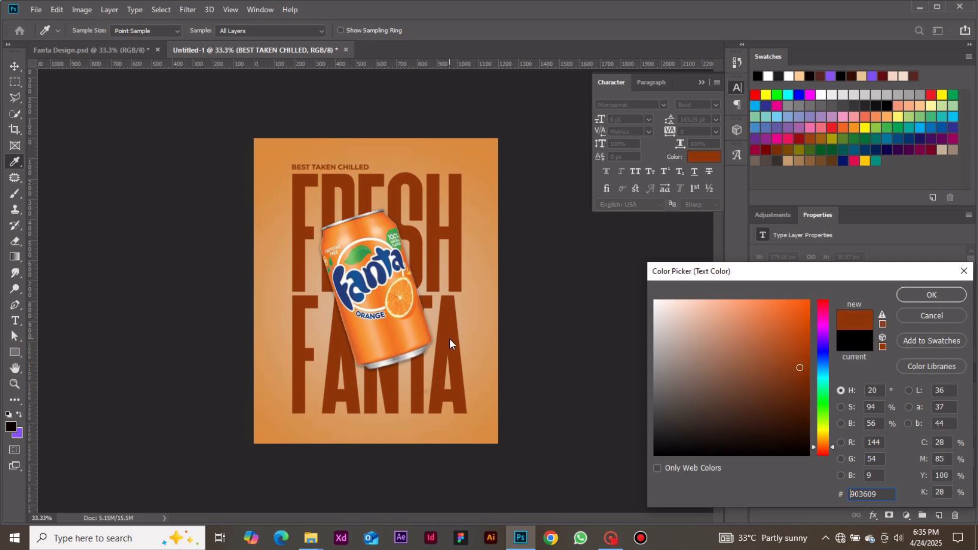
{"action": "left_click", "coordinate": [908, 296]}
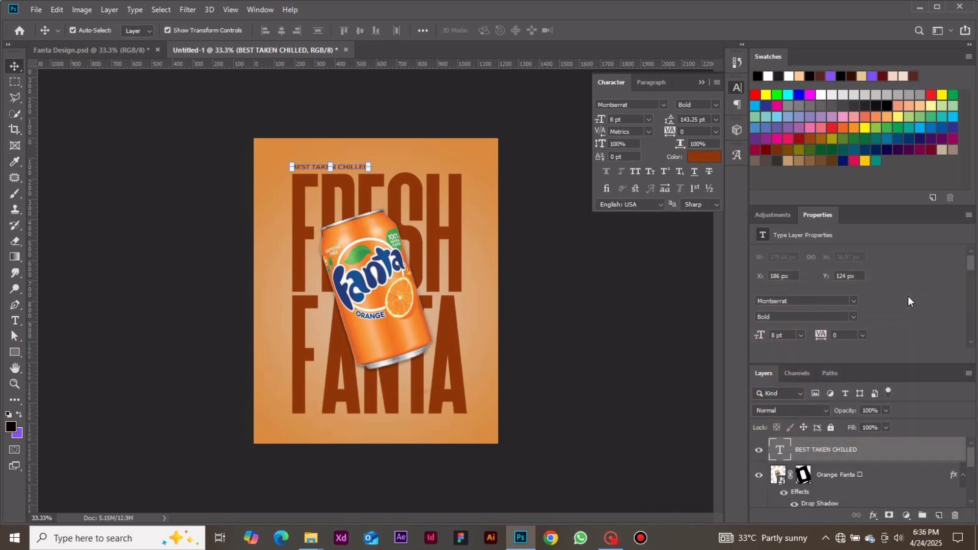
Create a second text layer reading LOGO near the top of the poster
{"action": "left_click", "coordinate": [622, 309]}
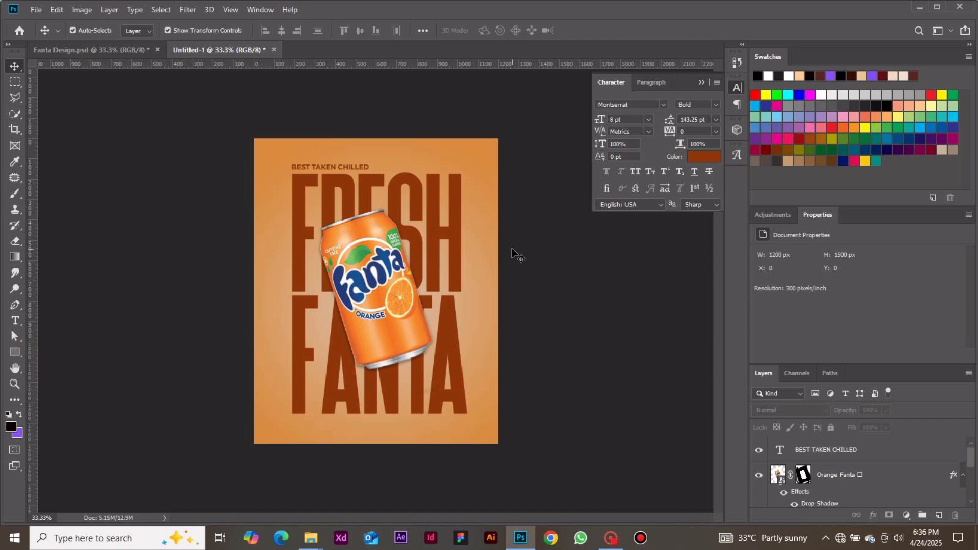
{"action": "key", "text": "t"}
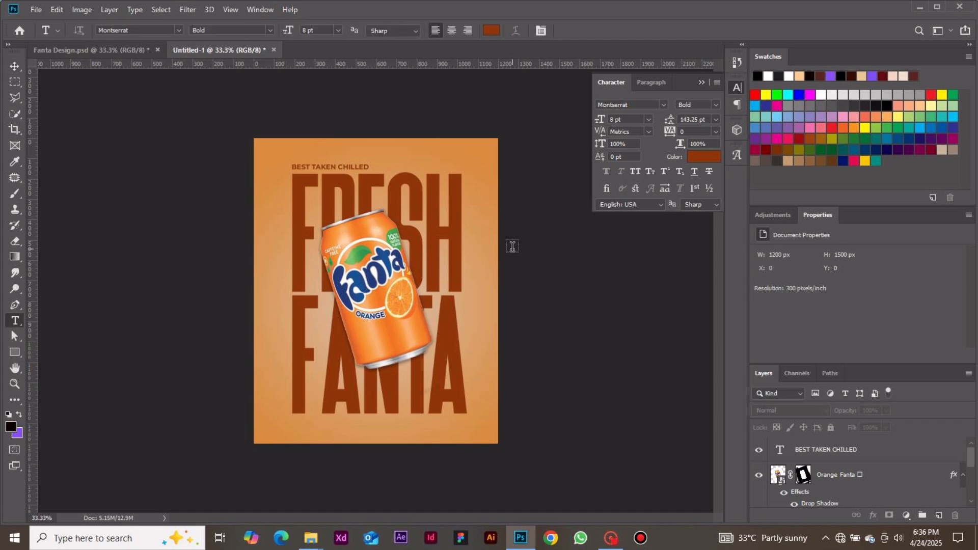
{"action": "left_click", "coordinate": [417, 154]}
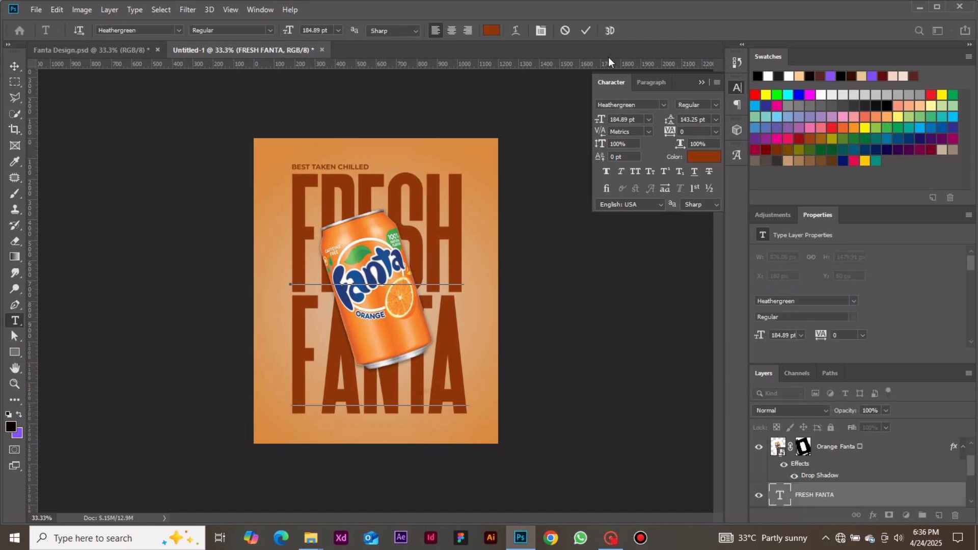
{"action": "left_click", "coordinate": [570, 32]}
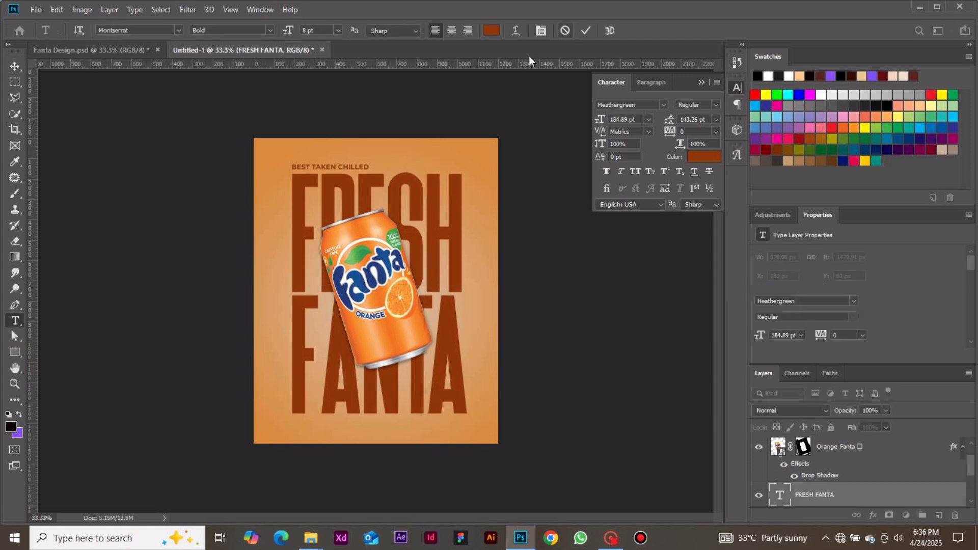
{"action": "left_click", "coordinate": [424, 147]}
{"action": "type", "text": "LOGO"}
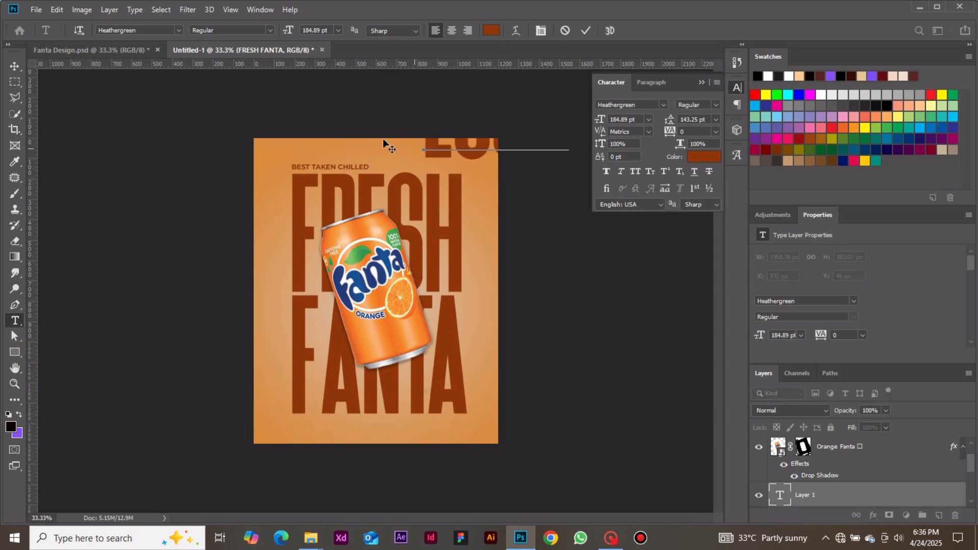
{"action": "left_click", "coordinate": [14, 66]}
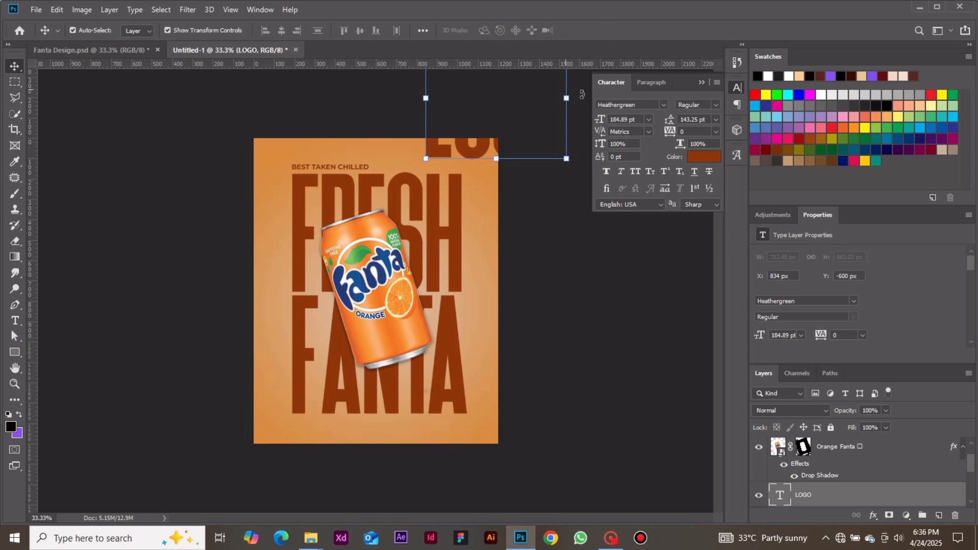
Set the LOGO text to 8 pt Montserrat Bold
{"action": "left_click", "coordinate": [649, 115]}
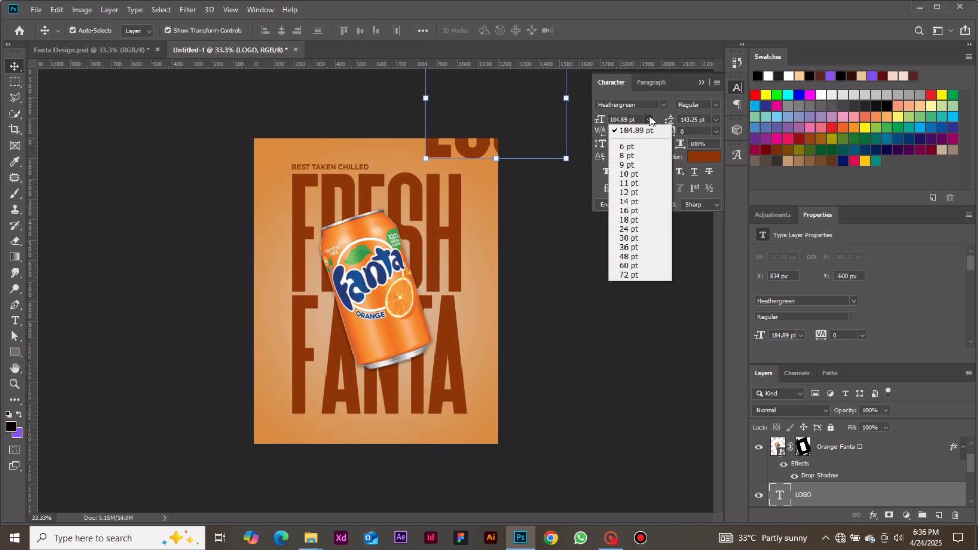
{"action": "left_click", "coordinate": [638, 151]}
{"action": "left_click", "coordinate": [663, 106]}
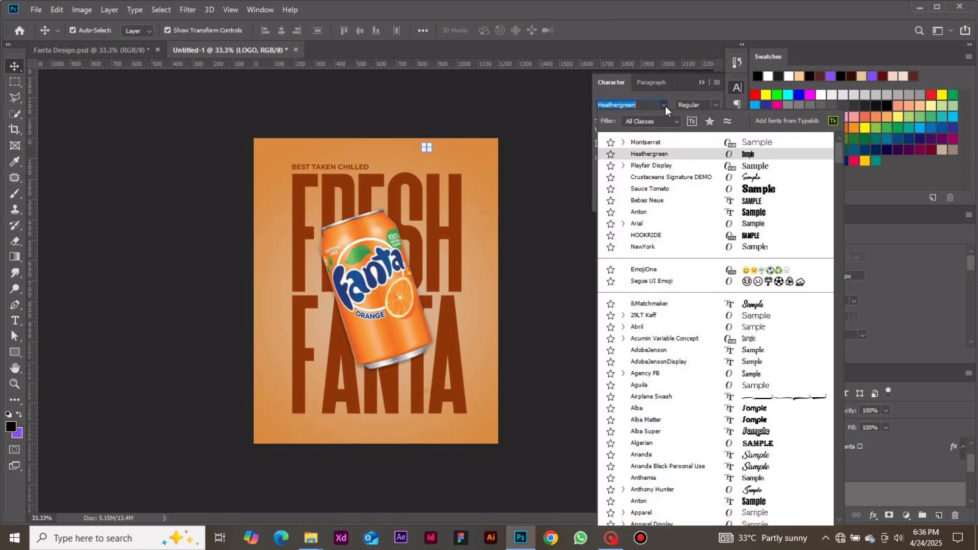
{"action": "left_click", "coordinate": [659, 142]}
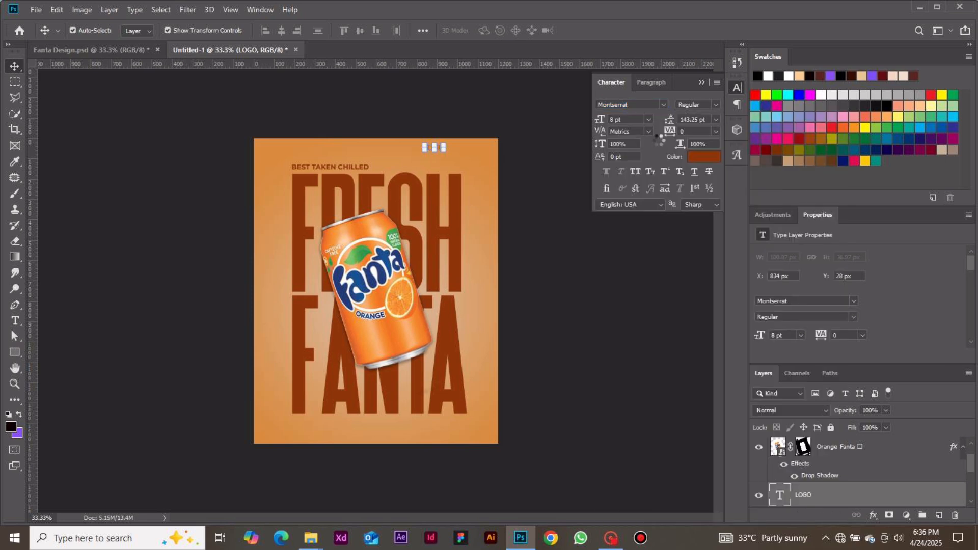
{"action": "left_click", "coordinate": [717, 105]}
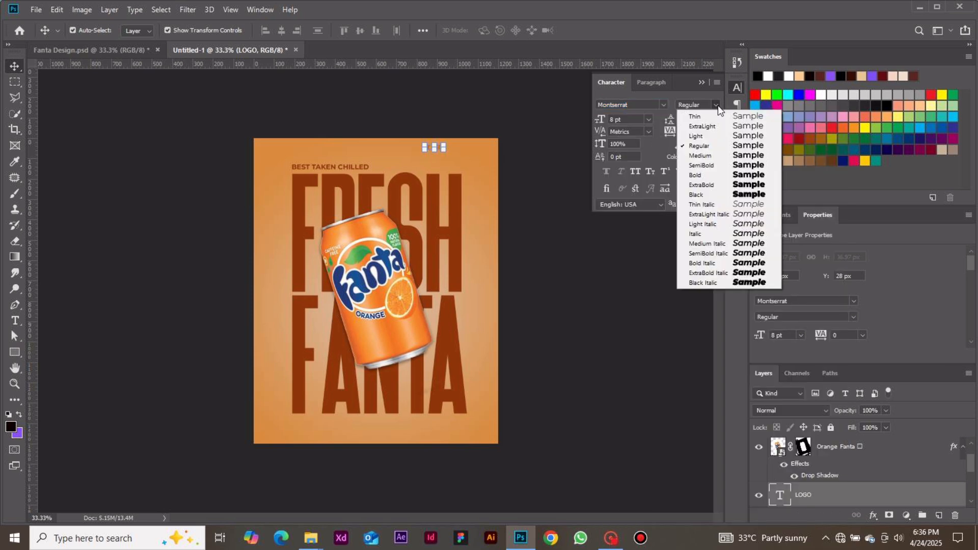
{"action": "left_click", "coordinate": [709, 175]}
Move the LOGO text to the poster's upper-right corner, level with the tagline
{"action": "left_click", "coordinate": [558, 158]}
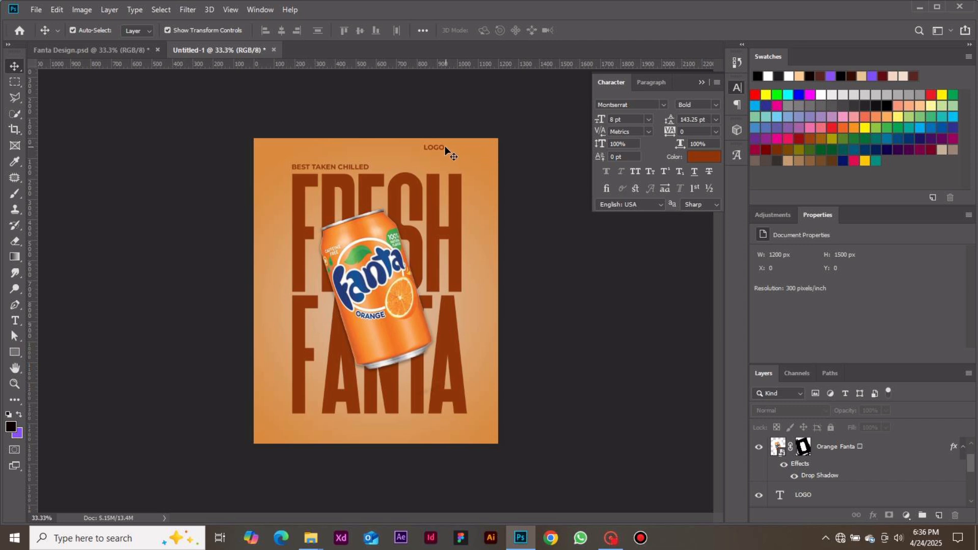
{"action": "left_click_drag", "start_coordinate": [445, 146], "coordinate": [462, 166]}
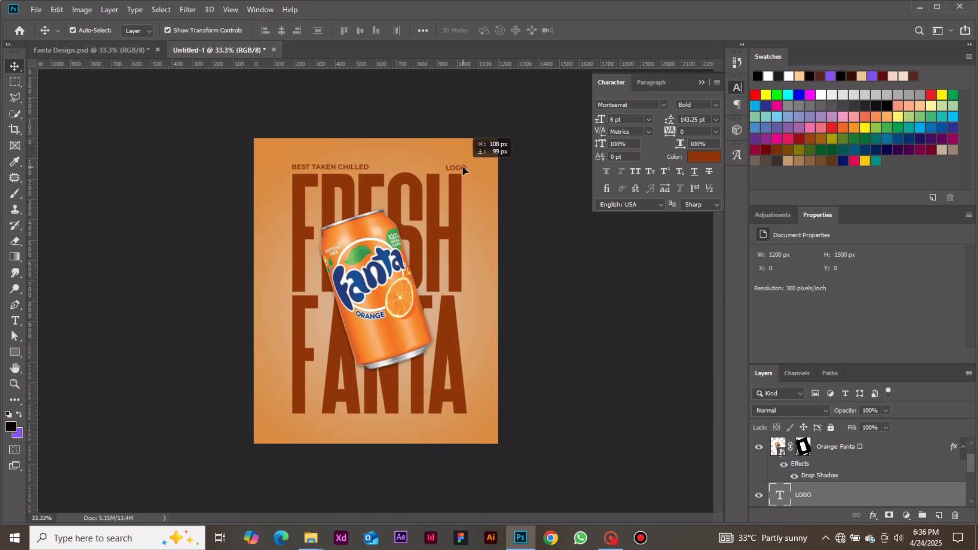
{"action": "left_click_drag", "start_coordinate": [463, 166], "coordinate": [462, 166]}
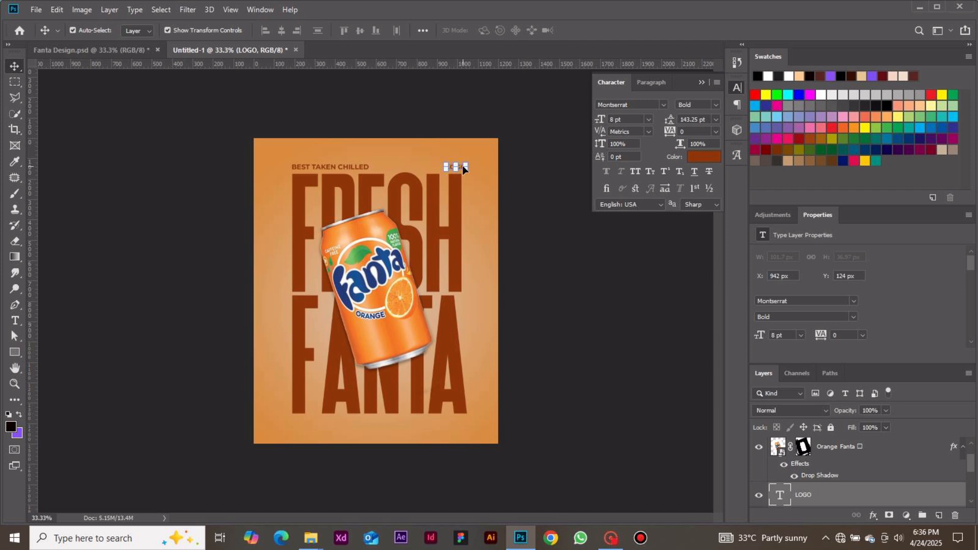
{"action": "left_click", "coordinate": [566, 213]}
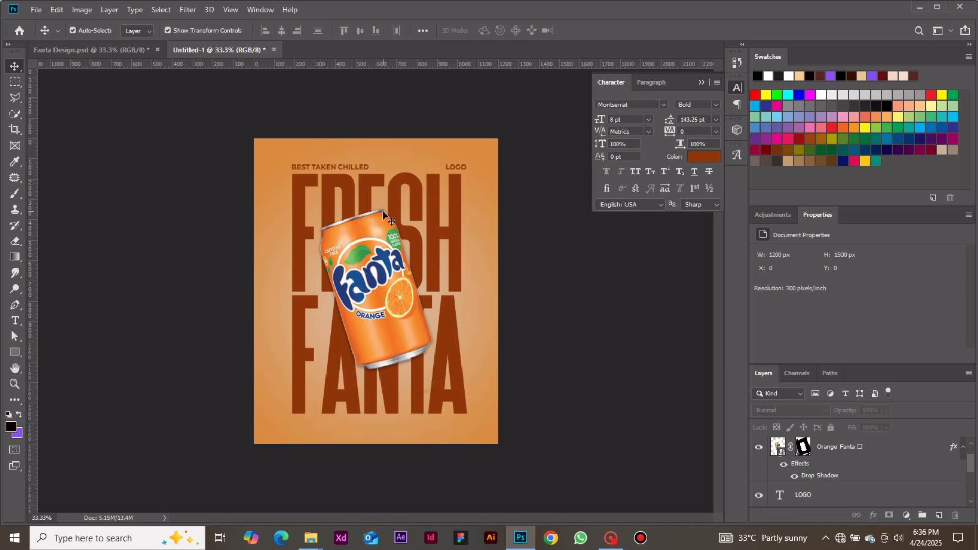
Place the floating green leaves image into the poster and stretch it vertically to cover the poster
{"action": "left_click", "coordinate": [37, 10]}
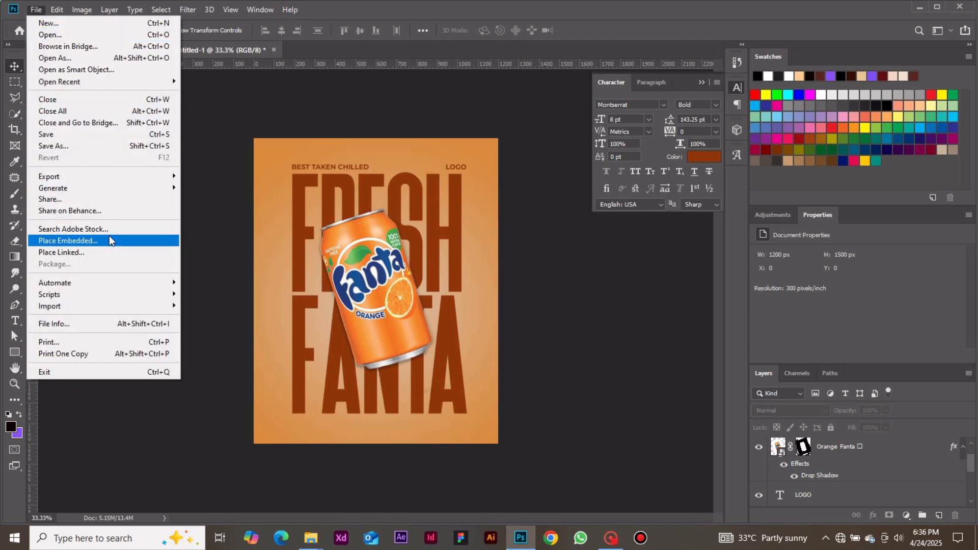
{"action": "left_click", "coordinate": [110, 241]}
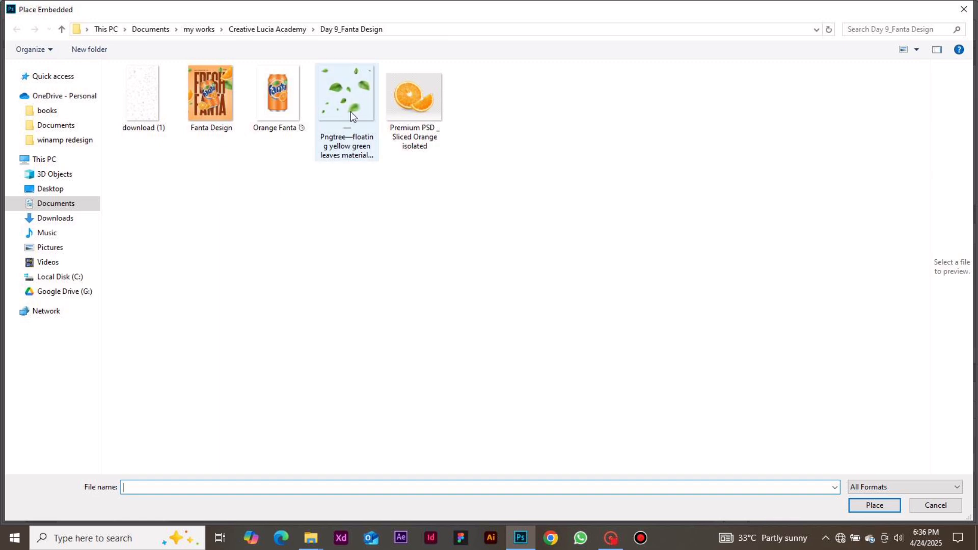
{"action": "double_click", "coordinate": [351, 112]}
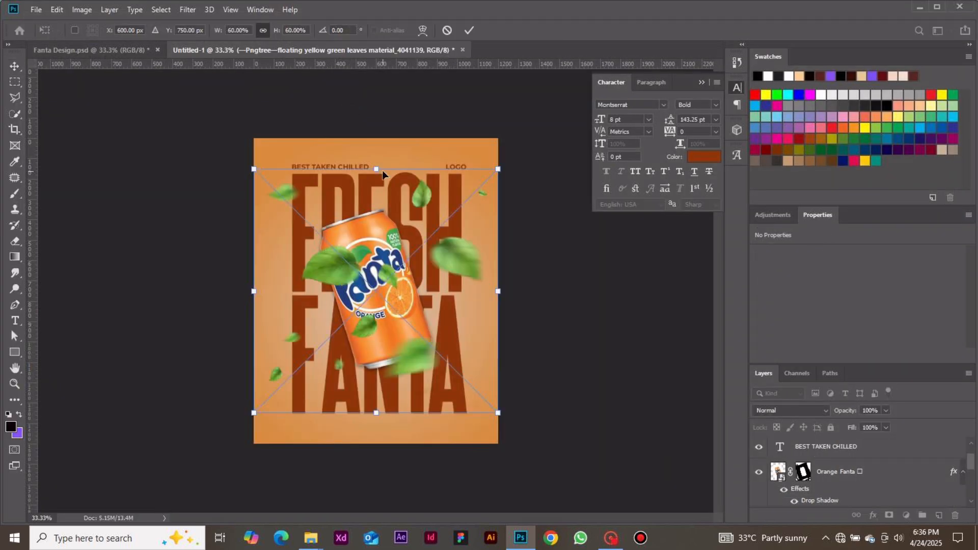
{"action": "left_click_drag", "start_coordinate": [382, 170], "coordinate": [384, 164]}
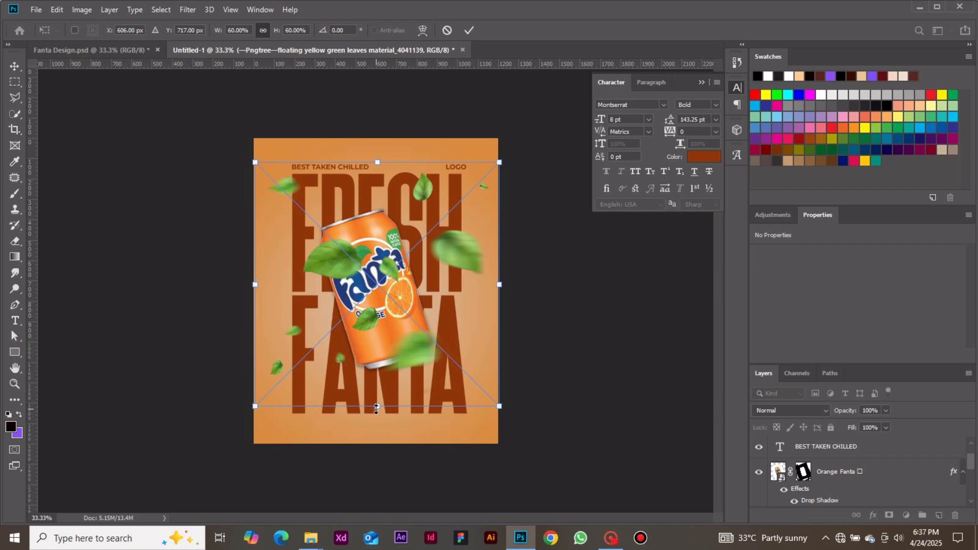
{"action": "left_click_drag", "start_coordinate": [377, 408], "coordinate": [378, 432]}
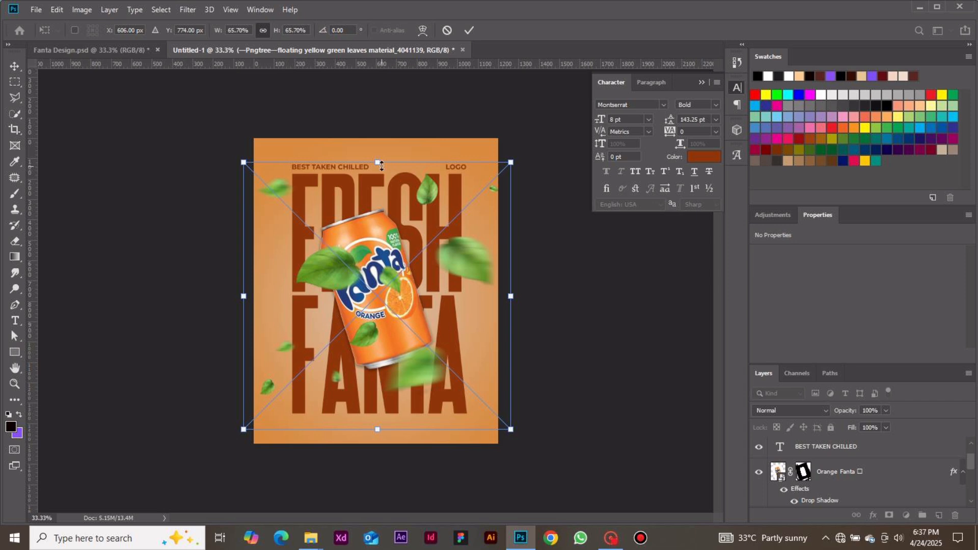
{"action": "left_click_drag", "start_coordinate": [380, 165], "coordinate": [380, 142]}
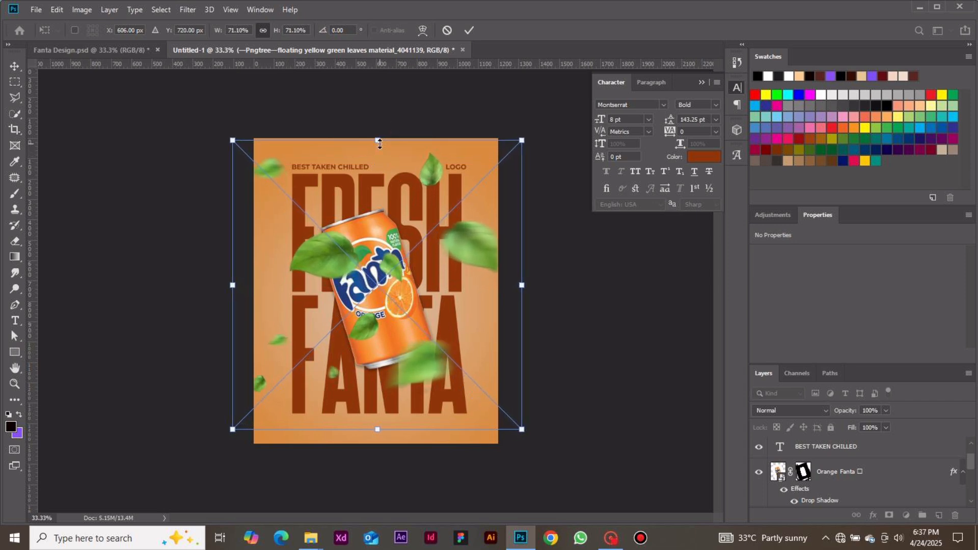
{"action": "left_click", "coordinate": [470, 29]}
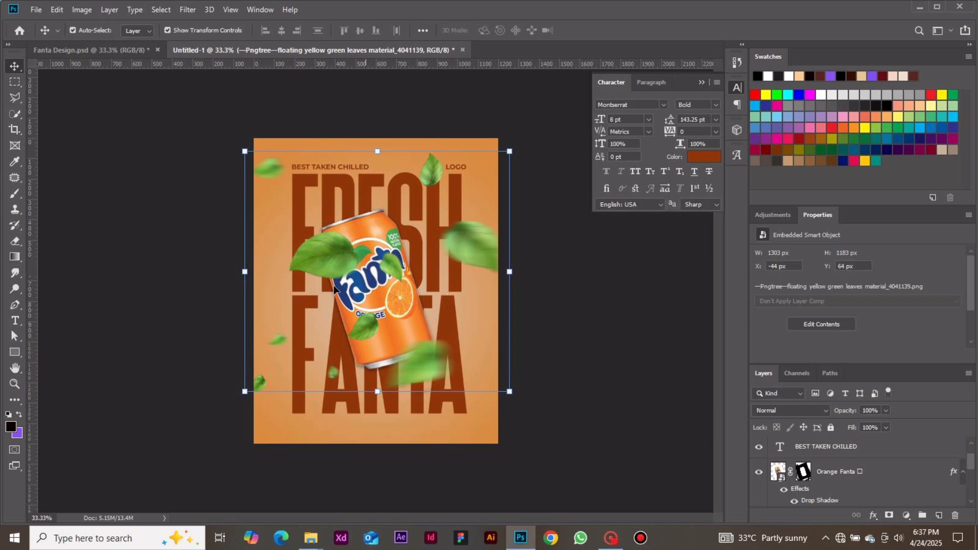
Add a layer mask to the leaves layer and brush away the leaves overlapping the can and the lower-left area
{"action": "left_click", "coordinate": [630, 364]}
{"action": "left_click", "coordinate": [415, 360]}
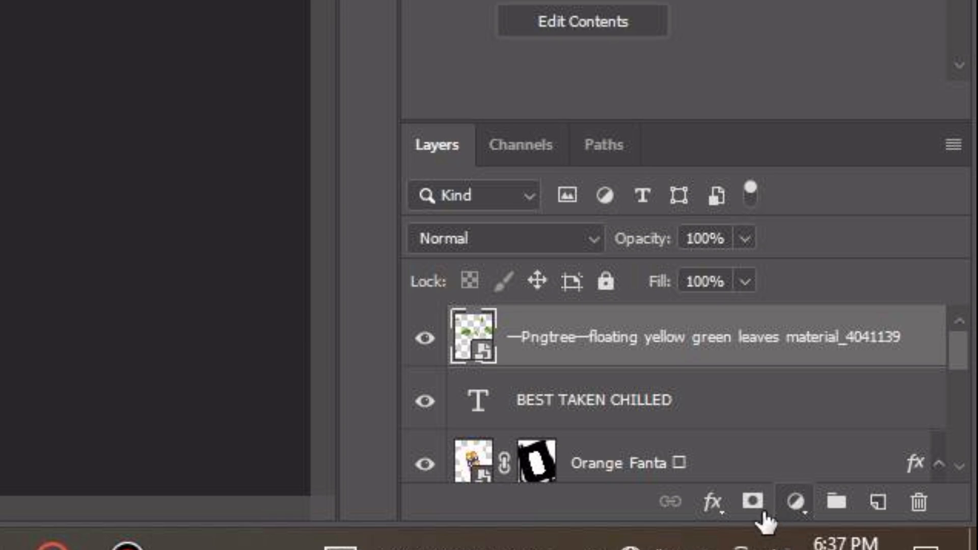
{"action": "left_click", "coordinate": [753, 505]}
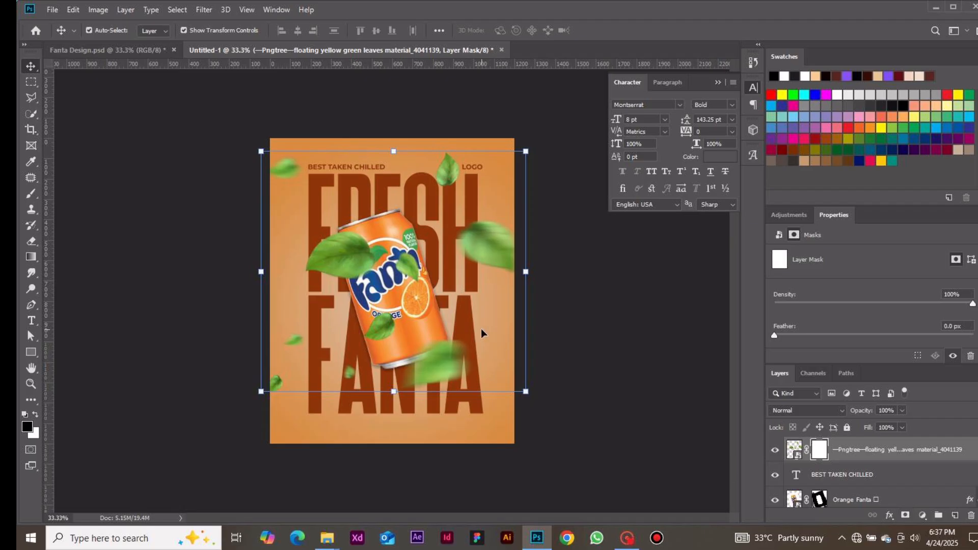
{"action": "key", "text": "b"}
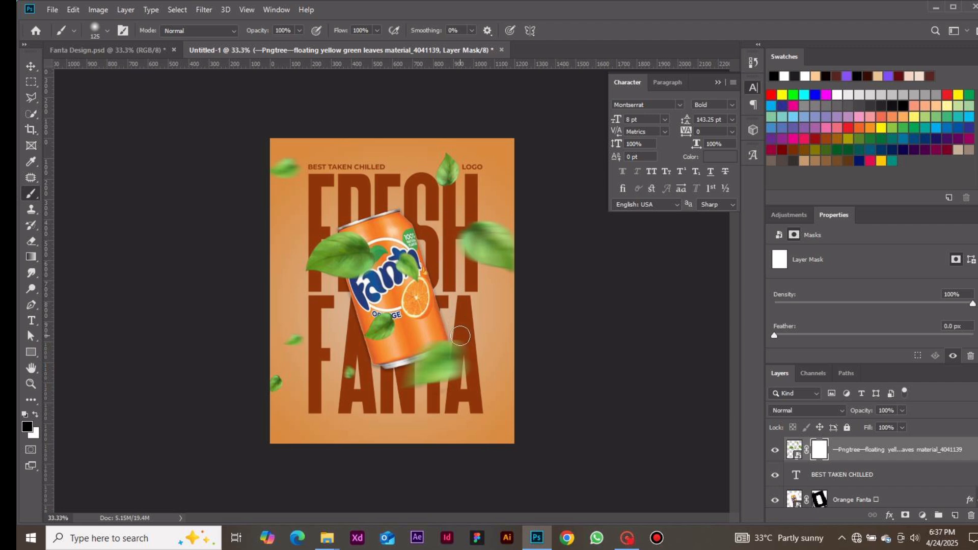
{"action": "mouse_move", "coordinate": [464, 357]}
{"action": "left_mouse_down"}
{"action": "mouse_move", "coordinate": [419, 352]}
{"action": "mouse_move", "coordinate": [446, 349]}
{"action": "mouse_move", "coordinate": [436, 367]}
{"action": "mouse_move", "coordinate": [395, 379]}
{"action": "mouse_move", "coordinate": [482, 370]}
{"action": "mouse_move", "coordinate": [478, 363]}
{"action": "mouse_move", "coordinate": [430, 372]}
{"action": "mouse_move", "coordinate": [445, 353]}
{"action": "mouse_move", "coordinate": [489, 342]}
{"action": "mouse_move", "coordinate": [437, 347]}
{"action": "left_mouse_up"}
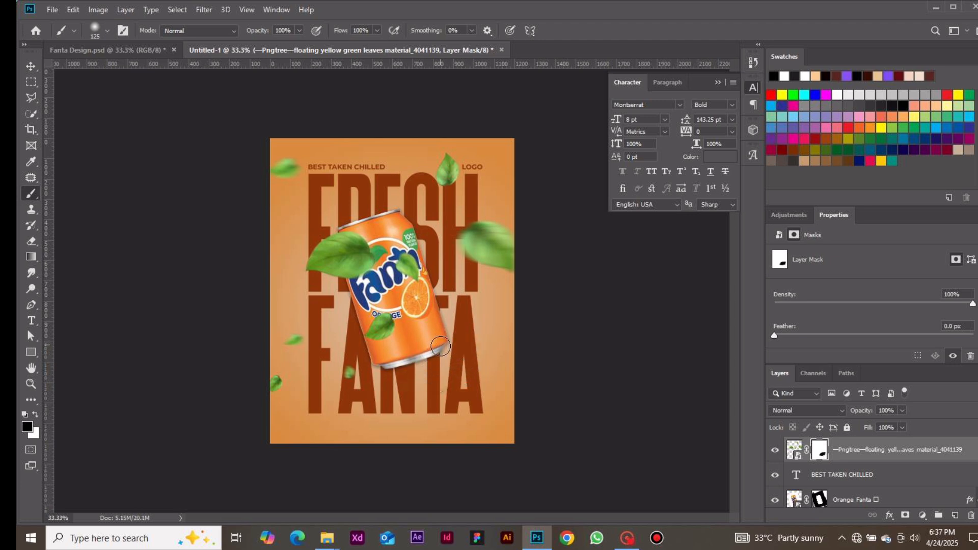
{"action": "mouse_move", "coordinate": [372, 276]}
{"action": "left_mouse_down"}
{"action": "mouse_move", "coordinate": [377, 251]}
{"action": "mouse_move", "coordinate": [343, 260]}
{"action": "mouse_move", "coordinate": [326, 253]}
{"action": "mouse_move", "coordinate": [331, 242]}
{"action": "mouse_move", "coordinate": [354, 229]}
{"action": "mouse_move", "coordinate": [342, 239]}
{"action": "mouse_move", "coordinate": [358, 247]}
{"action": "mouse_move", "coordinate": [331, 306]}
{"action": "mouse_move", "coordinate": [353, 252]}
{"action": "left_mouse_up"}
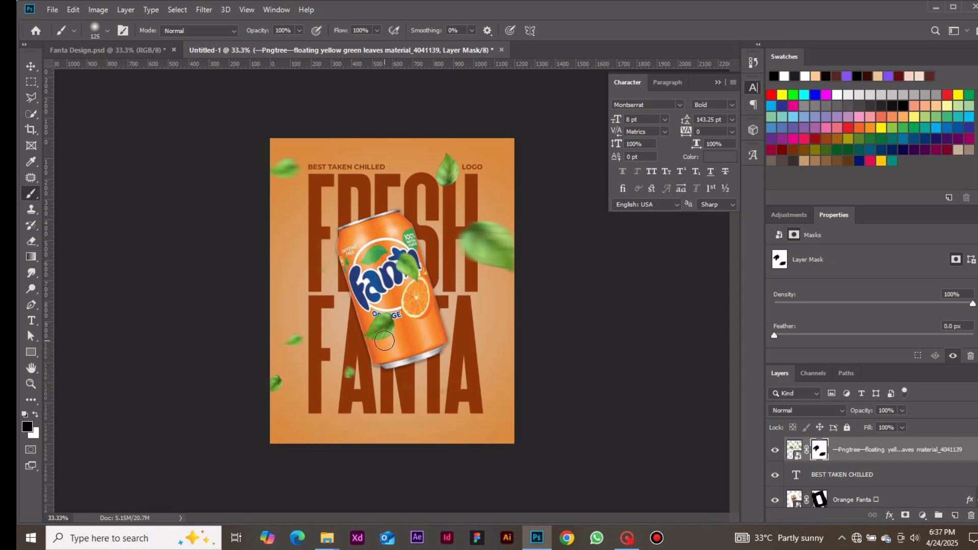
{"action": "left_click_drag", "start_coordinate": [384, 340], "coordinate": [370, 333]}
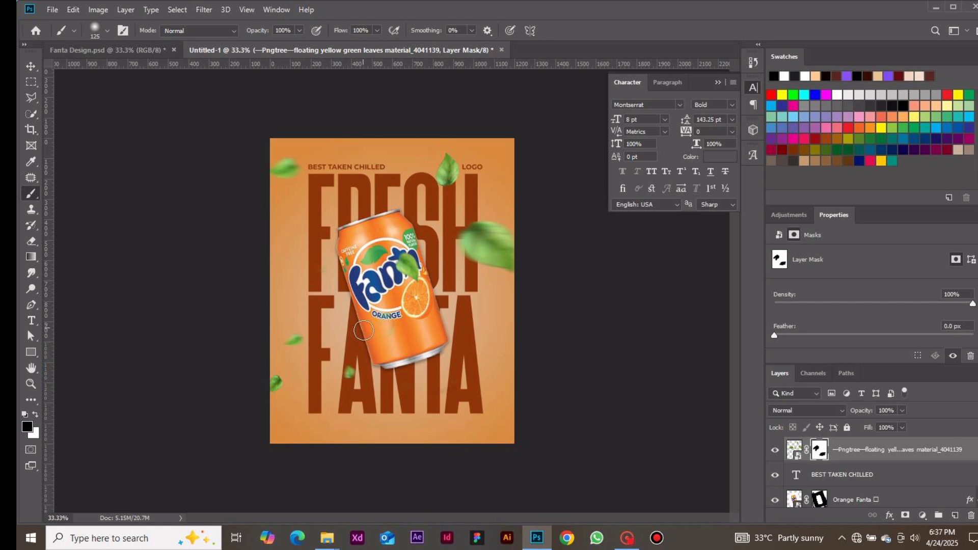
{"action": "mouse_move", "coordinate": [393, 267]}
{"action": "left_mouse_down"}
{"action": "mouse_move", "coordinate": [414, 266]}
{"action": "mouse_move", "coordinate": [396, 265]}
{"action": "left_mouse_up"}
{"action": "mouse_move", "coordinate": [366, 375]}
{"action": "left_mouse_down"}
{"action": "mouse_move", "coordinate": [350, 384]}
{"action": "mouse_move", "coordinate": [363, 333]}
{"action": "left_mouse_up"}
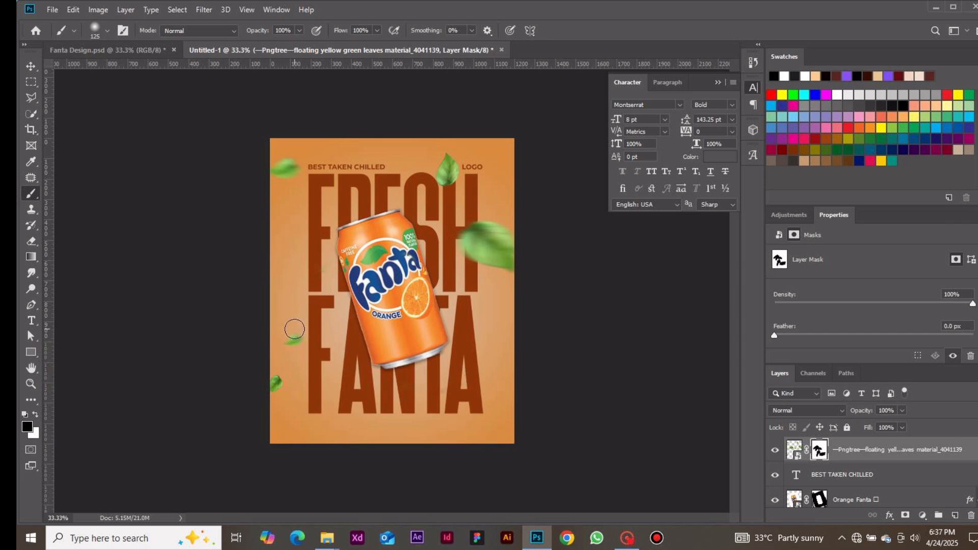
{"action": "mouse_move", "coordinate": [295, 329]}
{"action": "left_mouse_down"}
{"action": "mouse_move", "coordinate": [286, 332]}
{"action": "mouse_move", "coordinate": [301, 344]}
{"action": "left_mouse_up"}
{"action": "left_click", "coordinate": [31, 80]}
{"action": "left_click", "coordinate": [32, 66]}
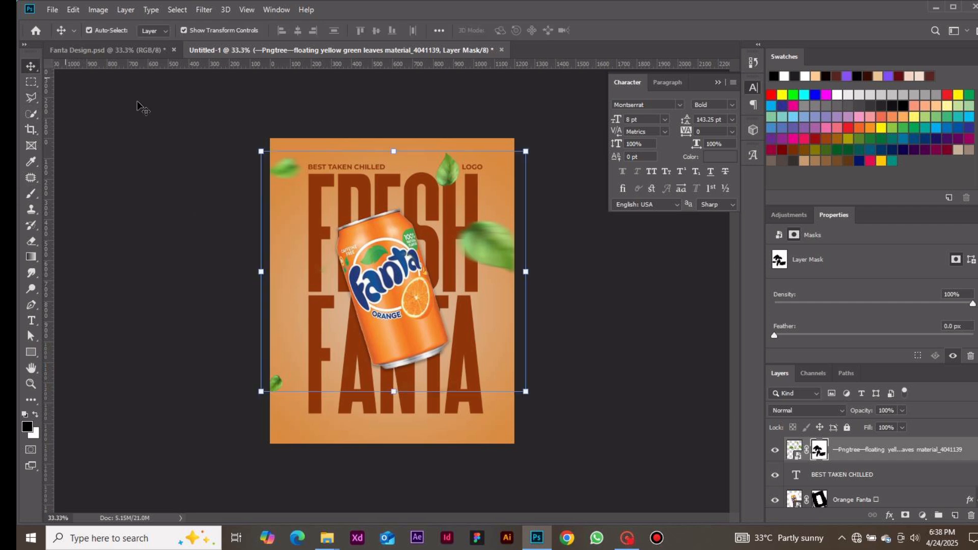
Scale the leaves layer up slightly to about 101%
{"action": "left_click", "coordinate": [504, 242]}
{"action": "left_click_drag", "start_coordinate": [874, 453], "coordinate": [848, 461]}
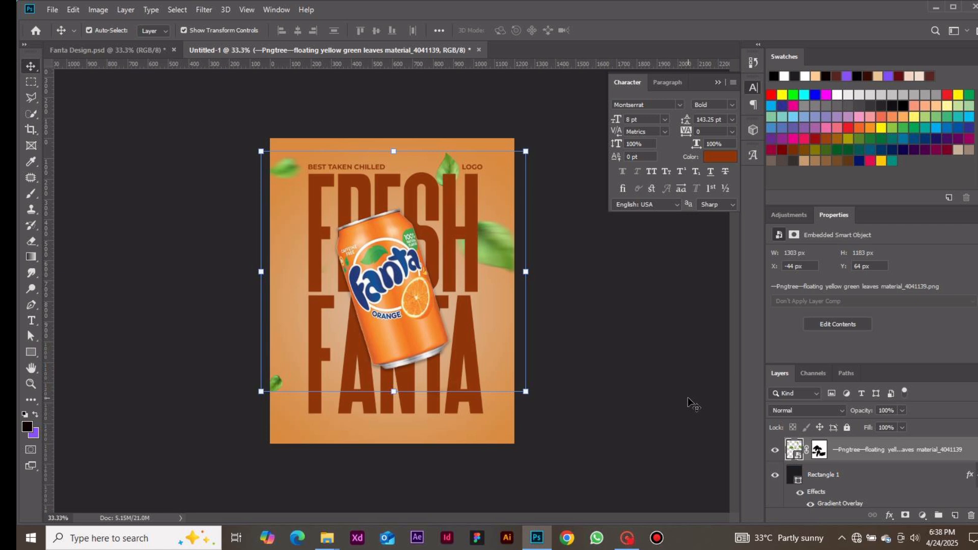
{"action": "left_click_drag", "start_coordinate": [526, 273], "coordinate": [500, 253]}
{"action": "mouse_move", "coordinate": [247, 429]}
{"action": "left_mouse_down"}
{"action": "mouse_move", "coordinate": [255, 423]}
{"action": "mouse_move", "coordinate": [242, 436]}
{"action": "left_mouse_up"}
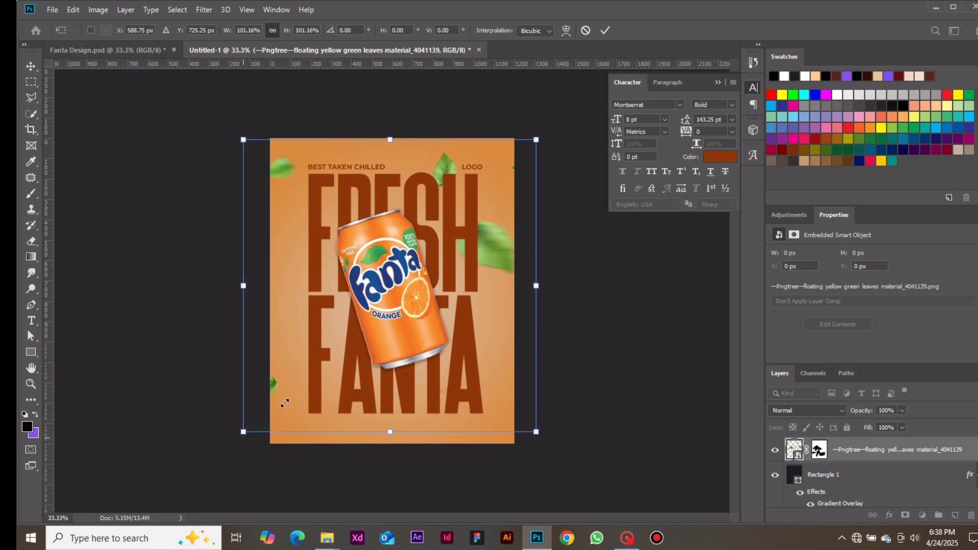
{"action": "left_click", "coordinate": [586, 31]}
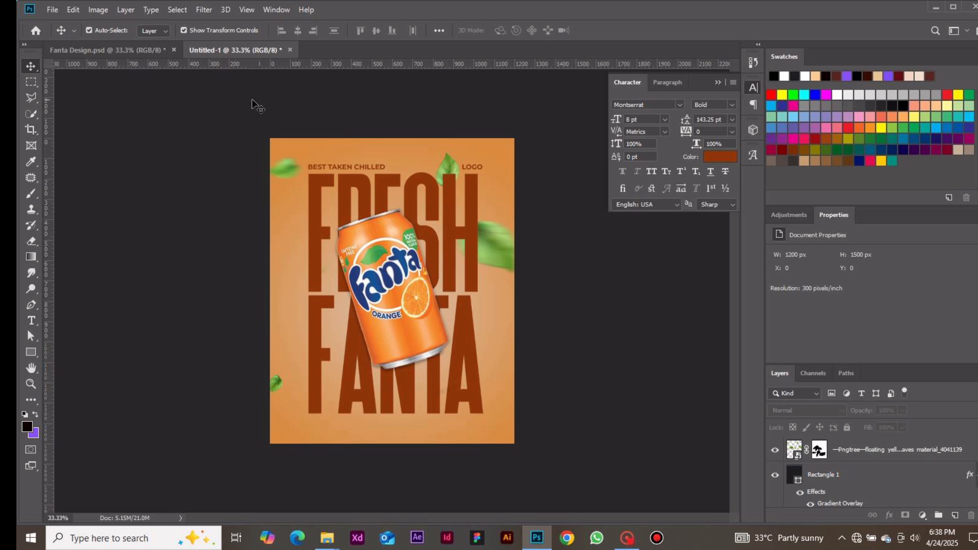
Place the Sliced Orange isolated image onto the poster
{"action": "left_click", "coordinate": [48, 11]}
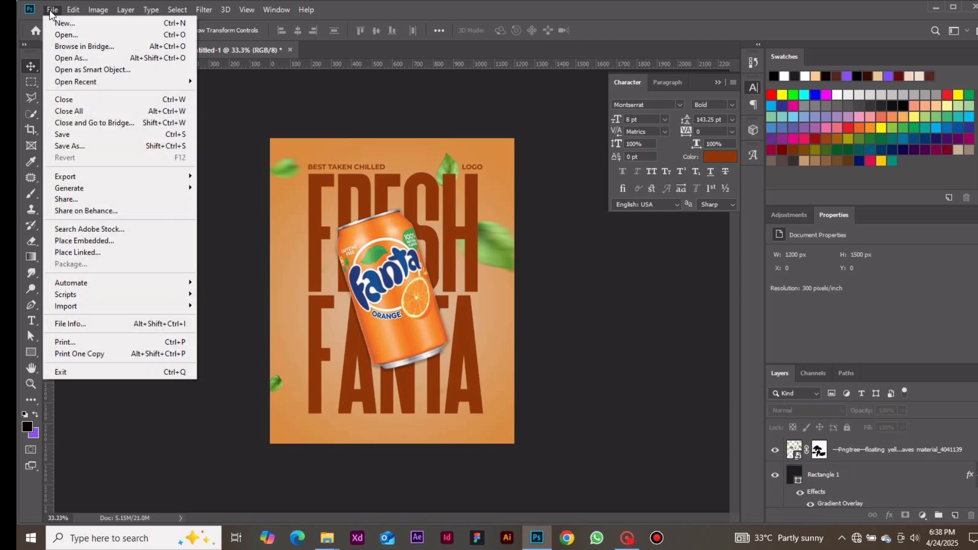
{"action": "left_click", "coordinate": [115, 239]}
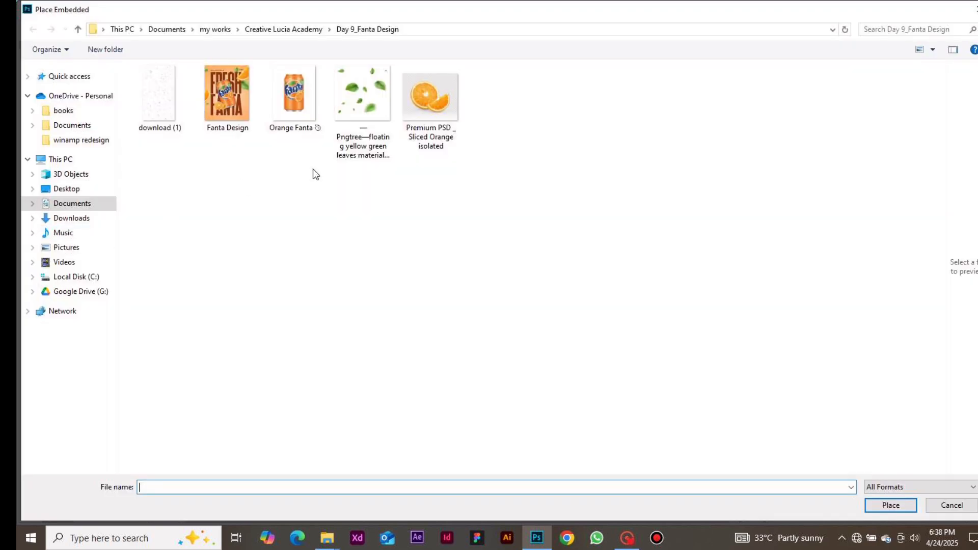
{"action": "left_click", "coordinate": [415, 115]}
{"action": "double_click", "coordinate": [415, 115]}
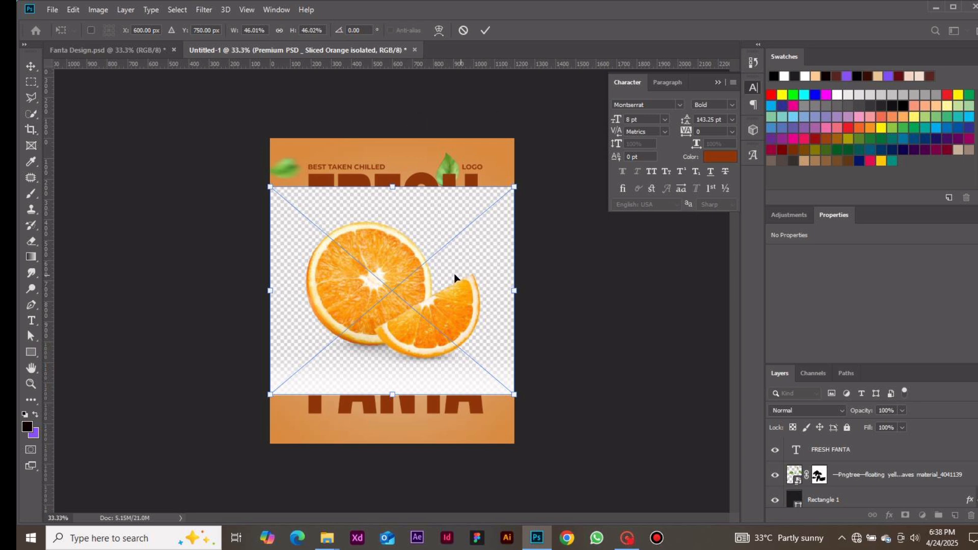
{"action": "left_click", "coordinate": [485, 31]}
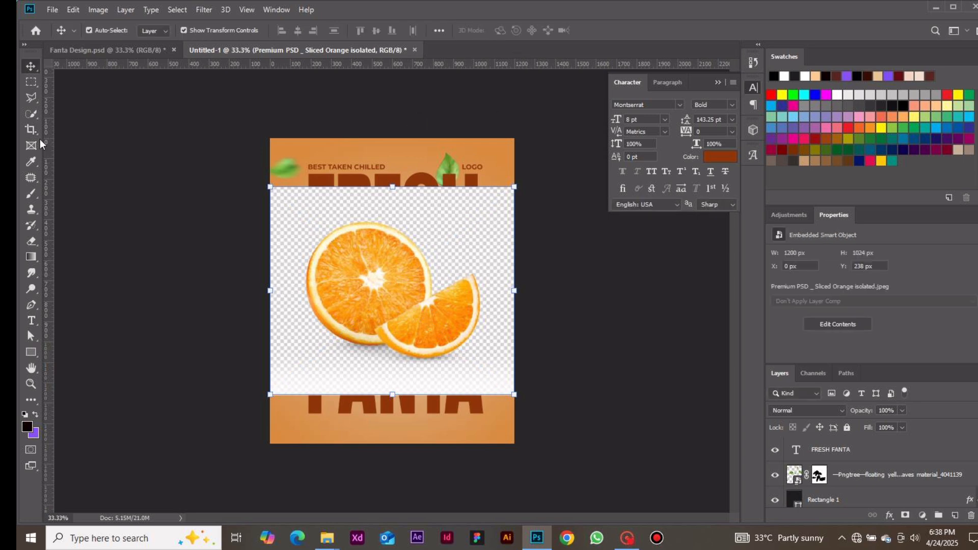
Mask the orange slices' background using Select Subject and nudge the oranges slightly lower
{"action": "left_click", "coordinate": [33, 116]}
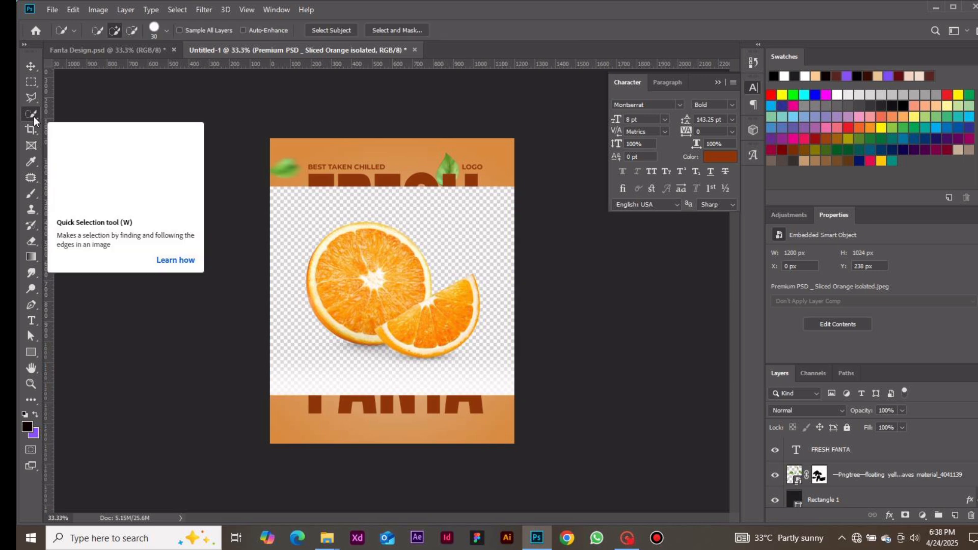
{"action": "right_click", "coordinate": [33, 116]}
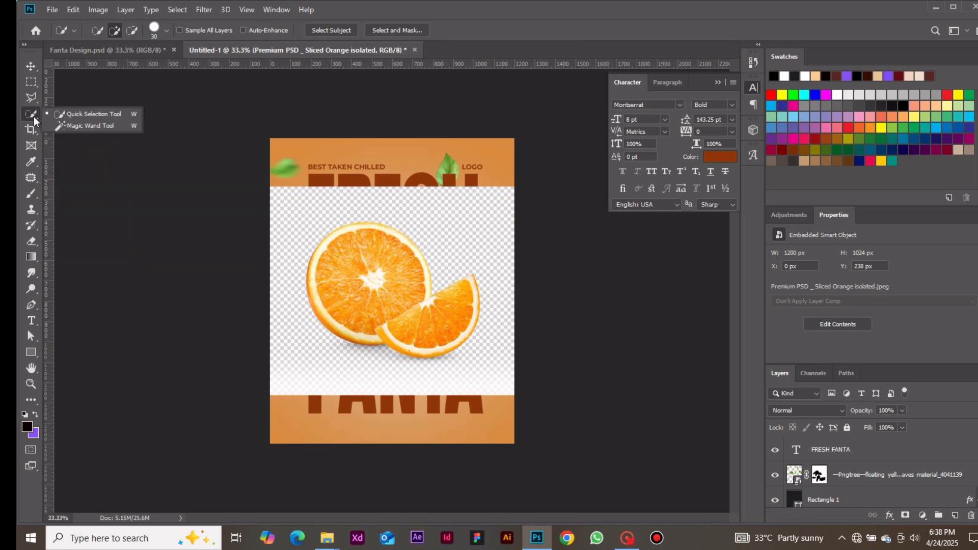
{"action": "left_click", "coordinate": [33, 117]}
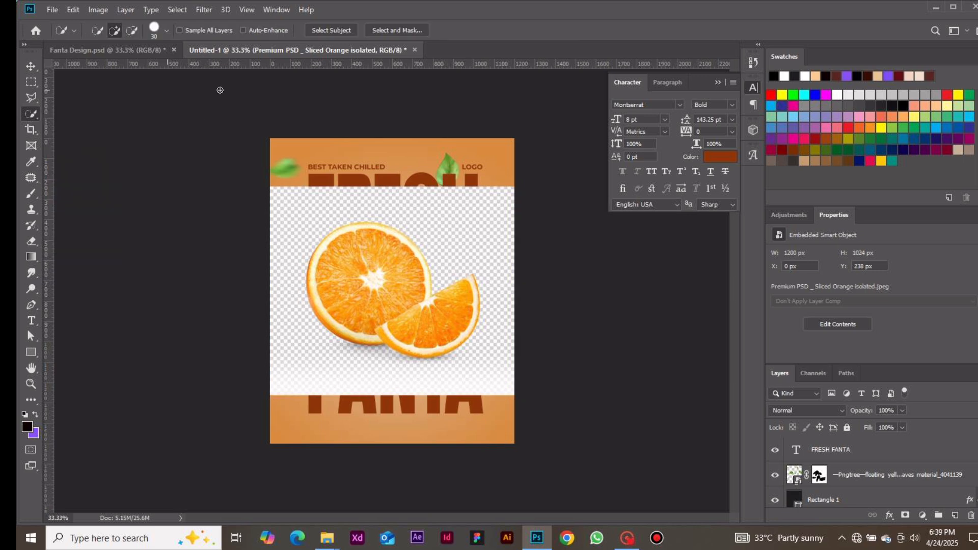
{"action": "left_click", "coordinate": [342, 32]}
{"action": "left_click", "coordinate": [905, 516]}
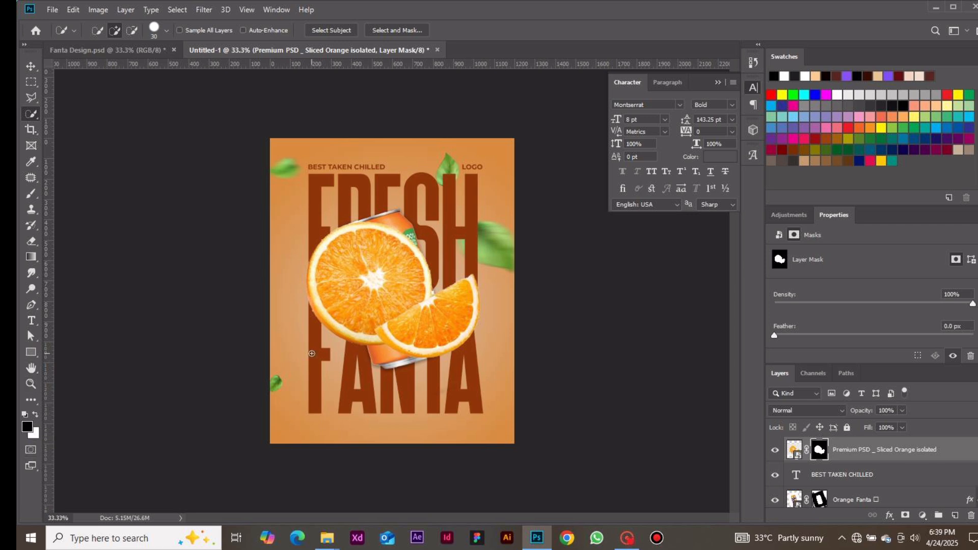
{"action": "left_click", "coordinate": [31, 67]}
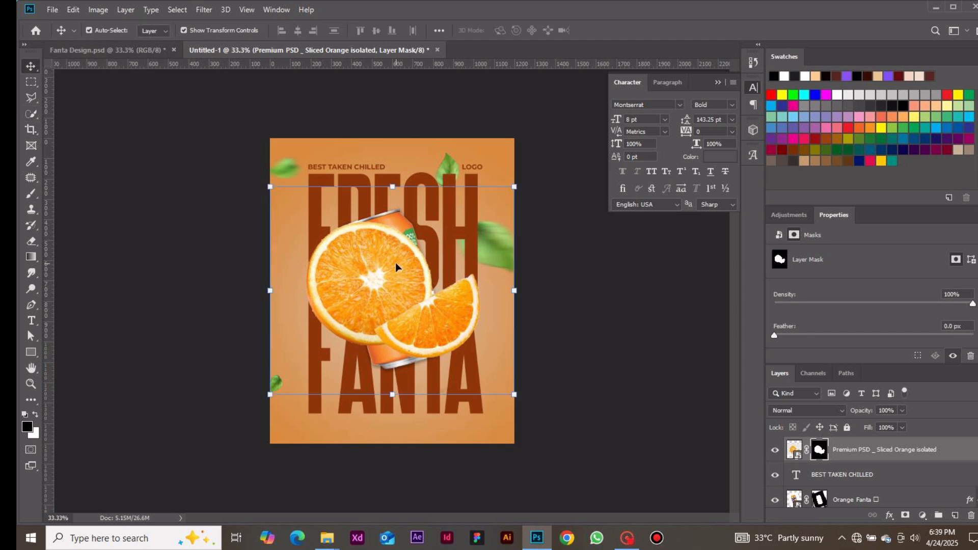
{"action": "mouse_move", "coordinate": [381, 275]}
{"action": "left_mouse_down"}
{"action": "mouse_move", "coordinate": [381, 263]}
{"action": "mouse_move", "coordinate": [376, 284]}
{"action": "left_mouse_up"}
Duplicate the orange layer, hide the original, and shrink the copy to about 39% beside the can's lower left
{"action": "key", "text": "ctrl+j"}
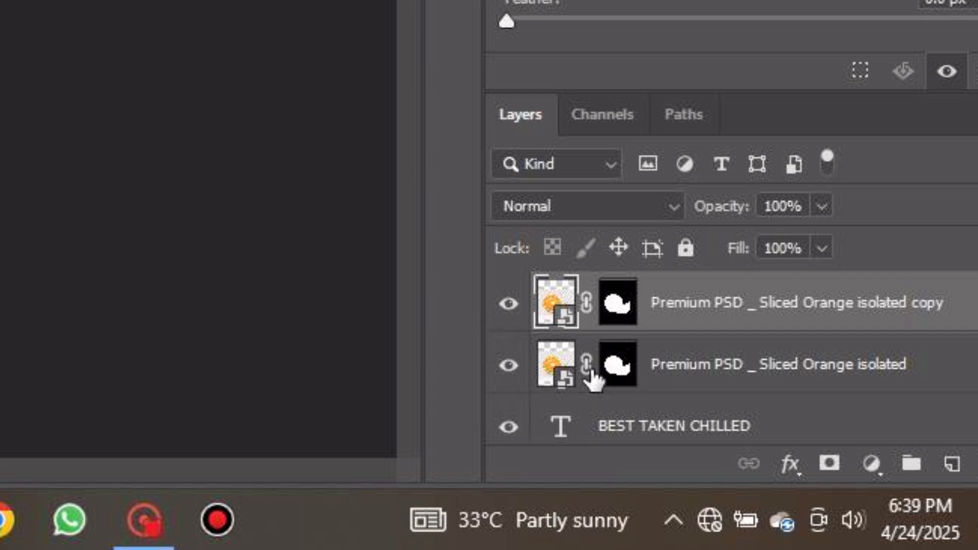
{"action": "left_click", "coordinate": [508, 377]}
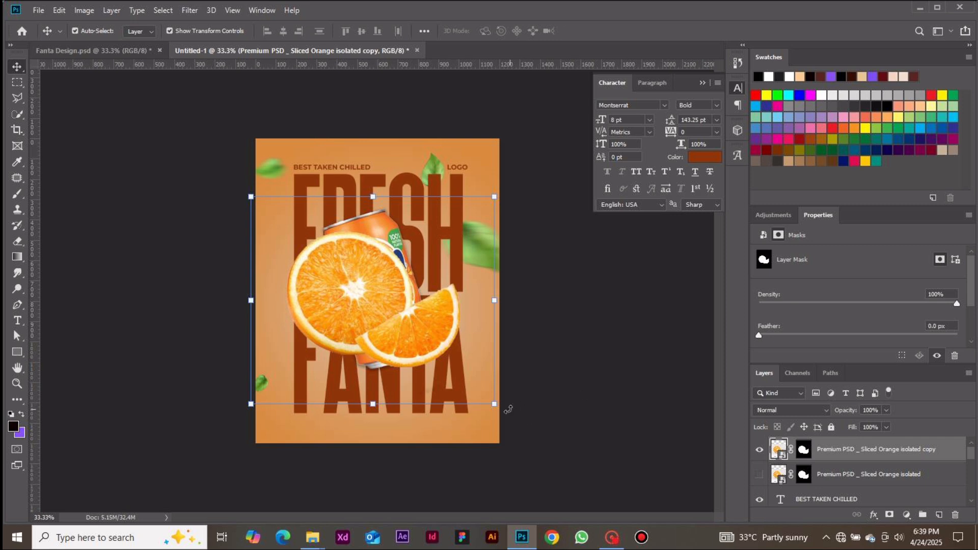
{"action": "key", "text": "ctrl+t"}
{"action": "left_click_drag", "start_coordinate": [495, 403], "coordinate": [348, 271]}
{"action": "left_click_drag", "start_coordinate": [292, 240], "coordinate": [344, 346]}
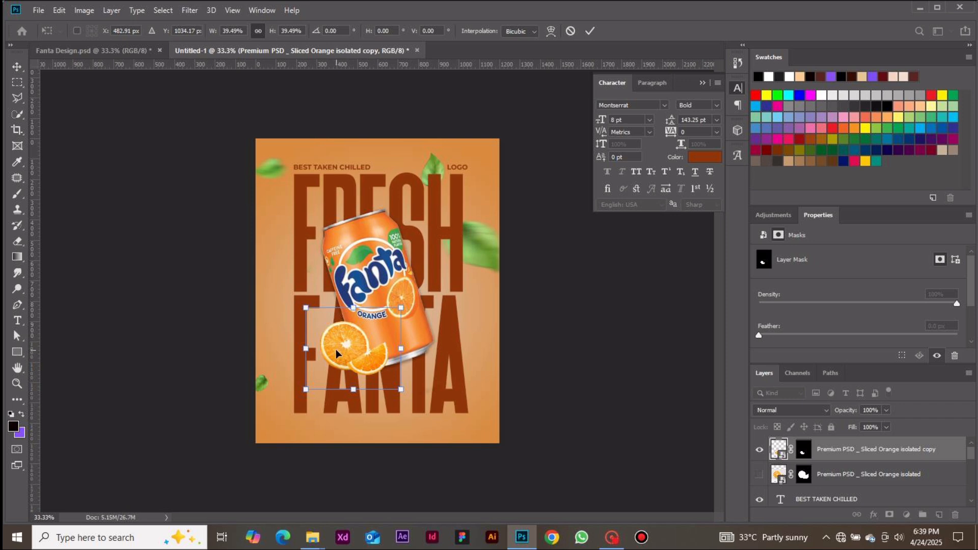
{"action": "left_click_drag", "start_coordinate": [335, 350], "coordinate": [326, 353]}
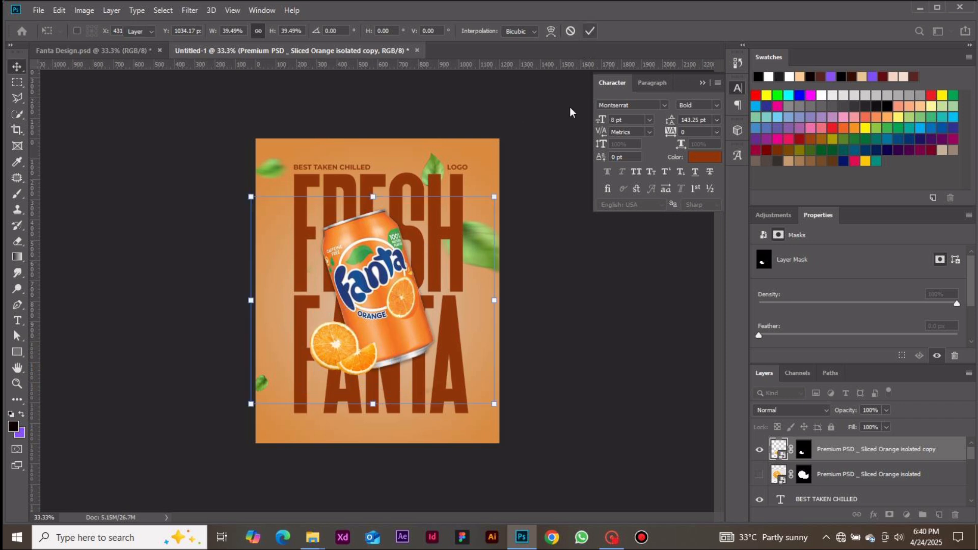
{"action": "key", "text": "Return"}
Show the original orange layer again and move it slightly upward over the can
{"action": "left_click", "coordinate": [838, 474]}
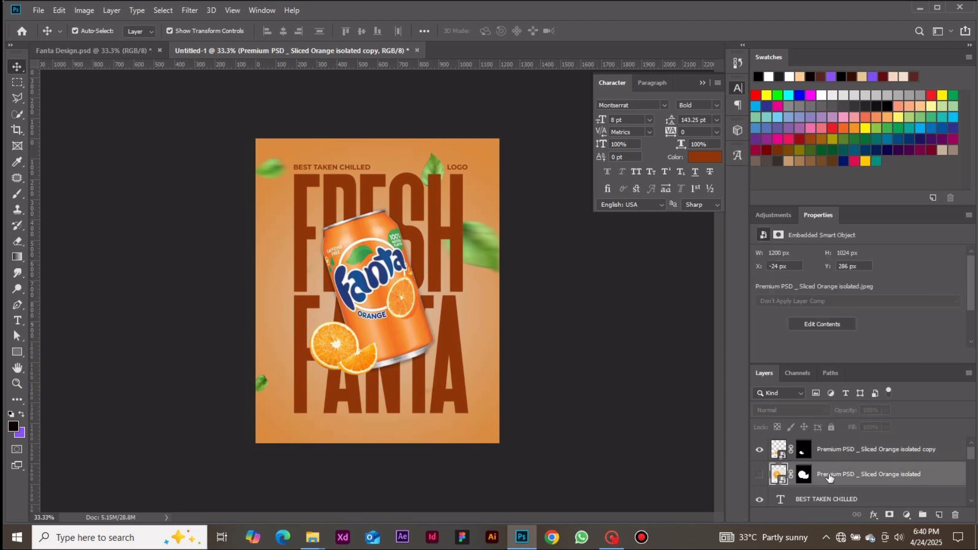
{"action": "left_click", "coordinate": [761, 476]}
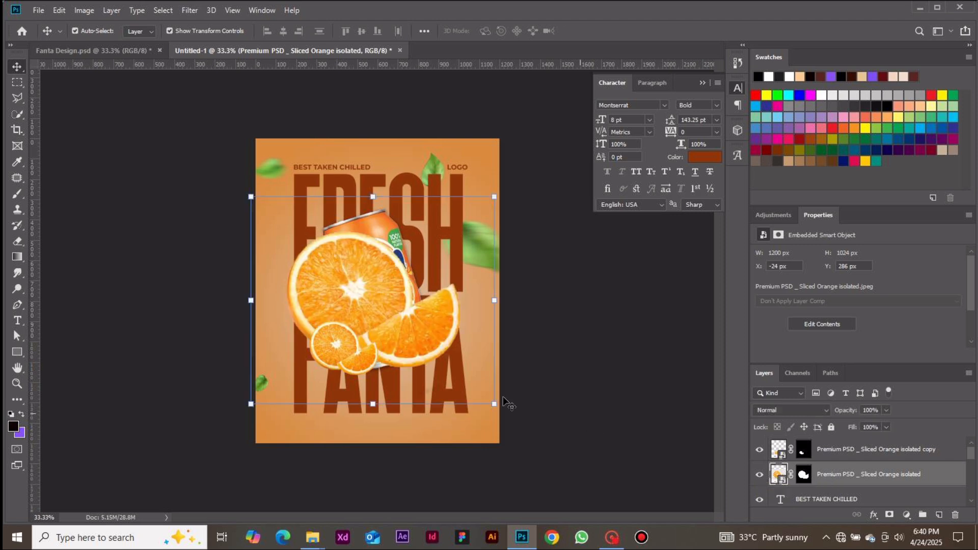
{"action": "left_click_drag", "start_coordinate": [346, 277], "coordinate": [353, 259]}
{"action": "key", "text": "ctrl+plus"}
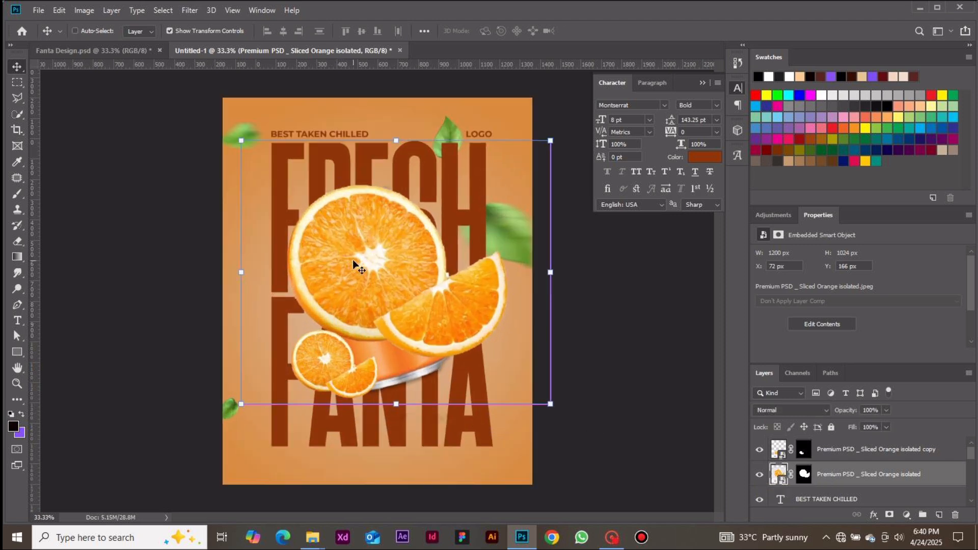
{"action": "key", "text": "ctrl+plus"}
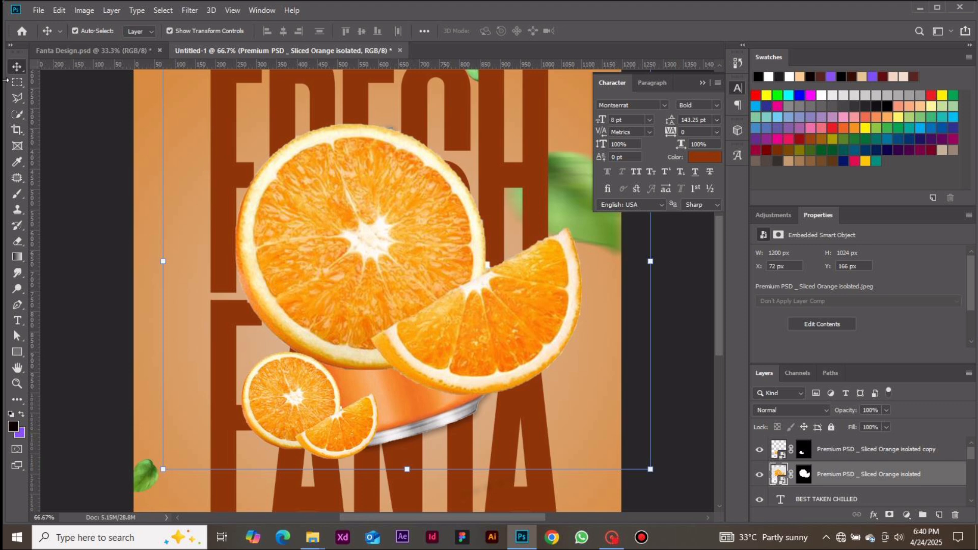
Outline the large whole orange and small slices with the Polygonal Lasso and hide them in the original orange layer's mask, leaving only the wedge
{"action": "left_click", "coordinate": [18, 100]}
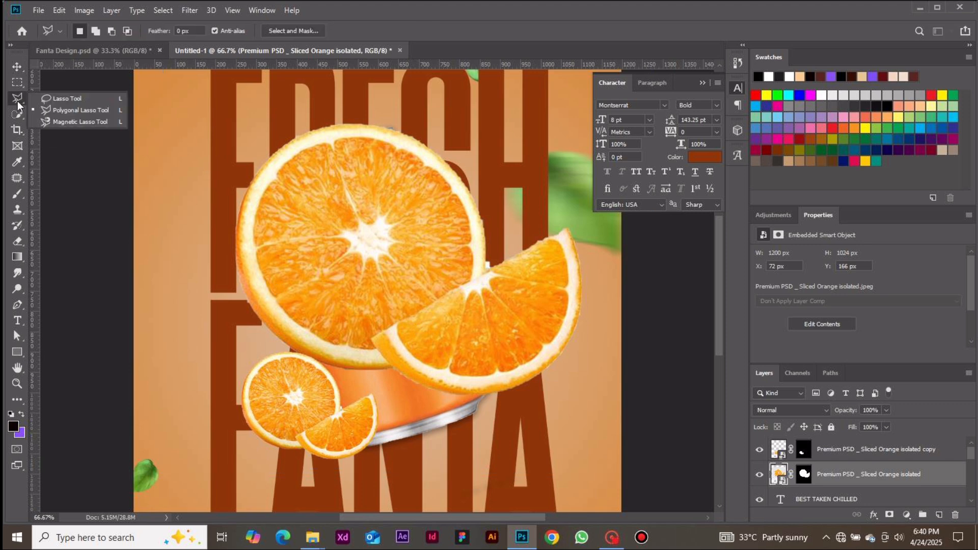
{"action": "left_click", "coordinate": [49, 112]}
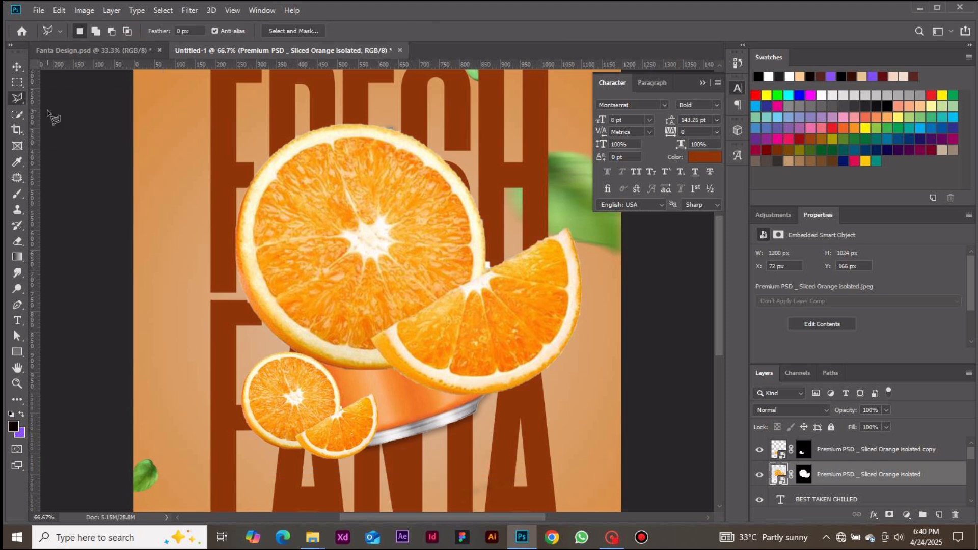
{"action": "left_click", "coordinate": [371, 338]}
{"action": "left_click", "coordinate": [390, 326]}
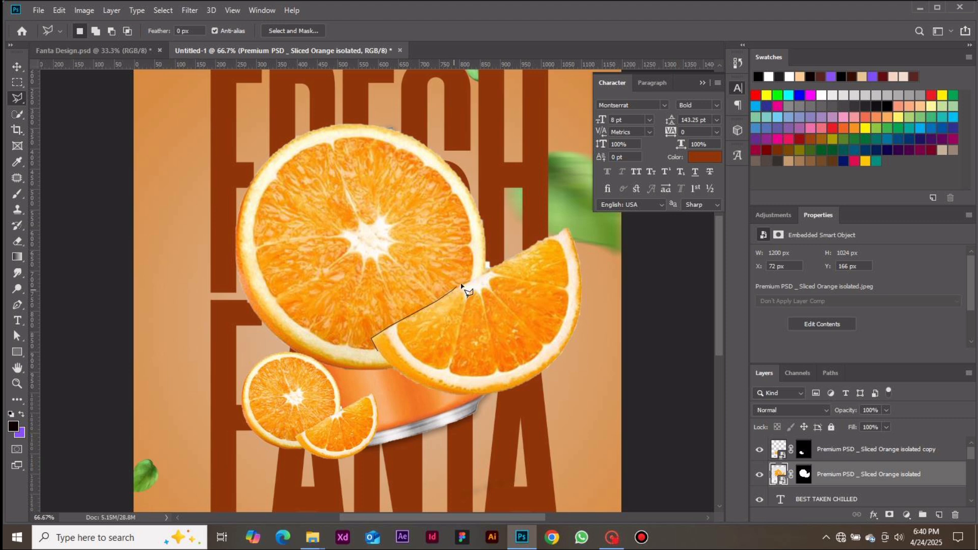
{"action": "left_click", "coordinate": [498, 266]}
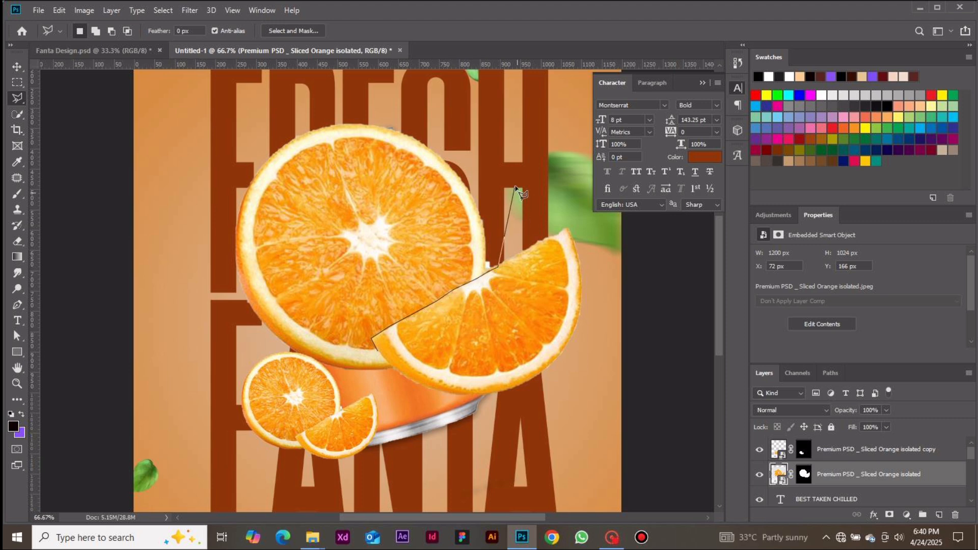
{"action": "left_click", "coordinate": [514, 187]}
{"action": "left_click", "coordinate": [468, 148]}
{"action": "left_click", "coordinate": [382, 90]}
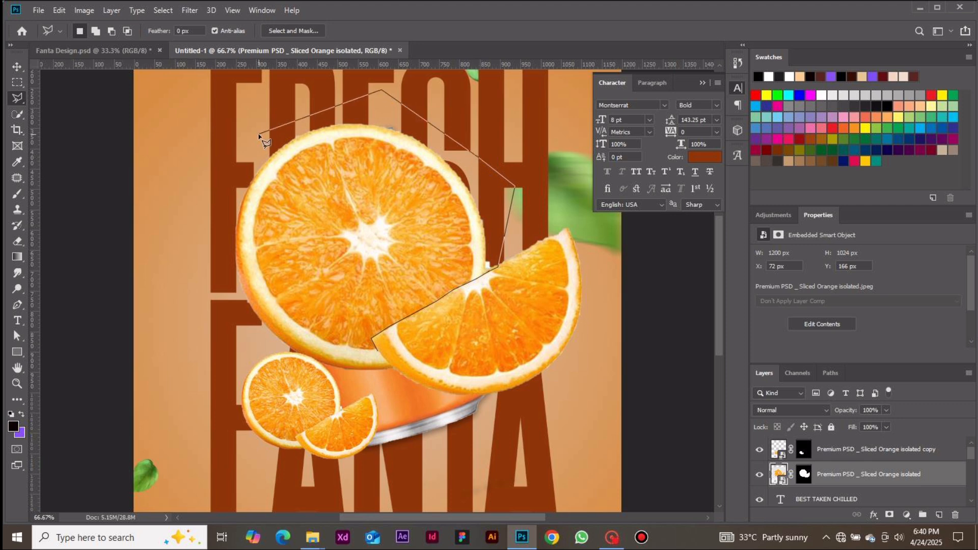
{"action": "left_click", "coordinate": [260, 134]}
{"action": "left_click", "coordinate": [192, 213]}
{"action": "left_click", "coordinate": [210, 284]}
{"action": "left_click", "coordinate": [227, 346]}
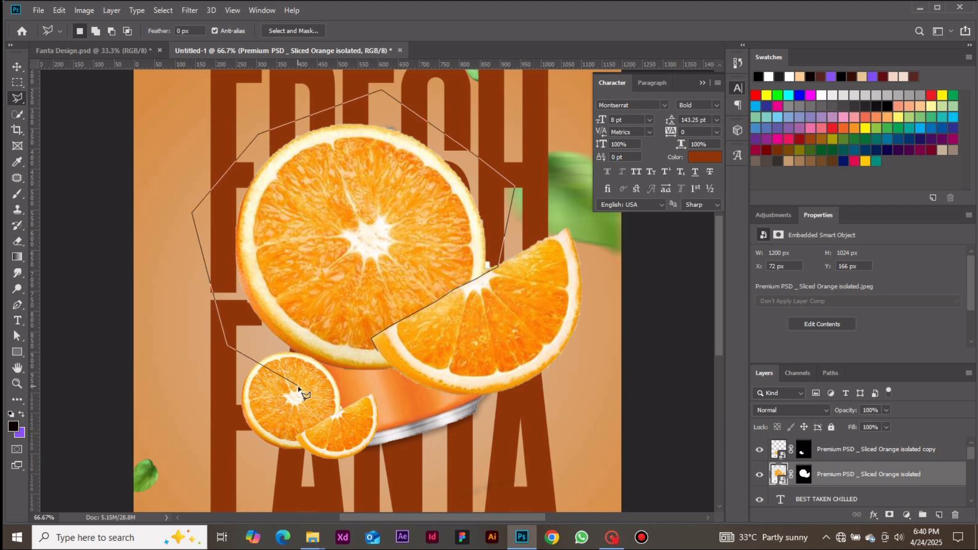
{"action": "left_click", "coordinate": [297, 386]}
{"action": "left_click", "coordinate": [377, 395]}
{"action": "left_click", "coordinate": [395, 386]}
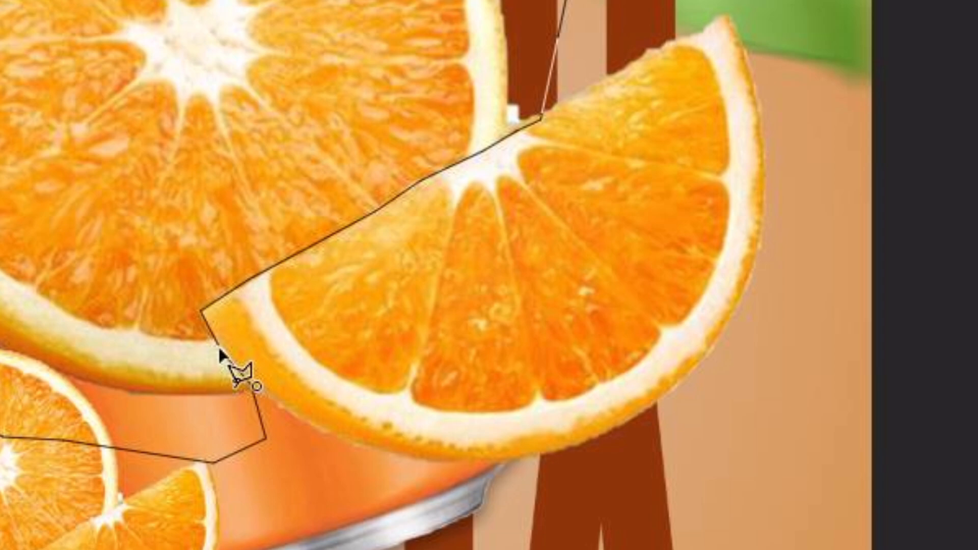
{"action": "left_click", "coordinate": [221, 351]}
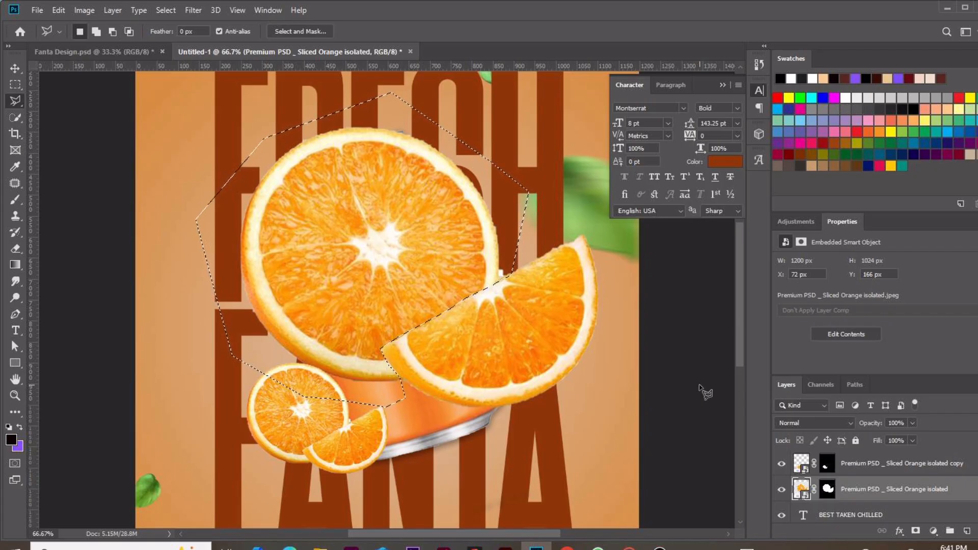
{"action": "left_click", "coordinate": [828, 489]}
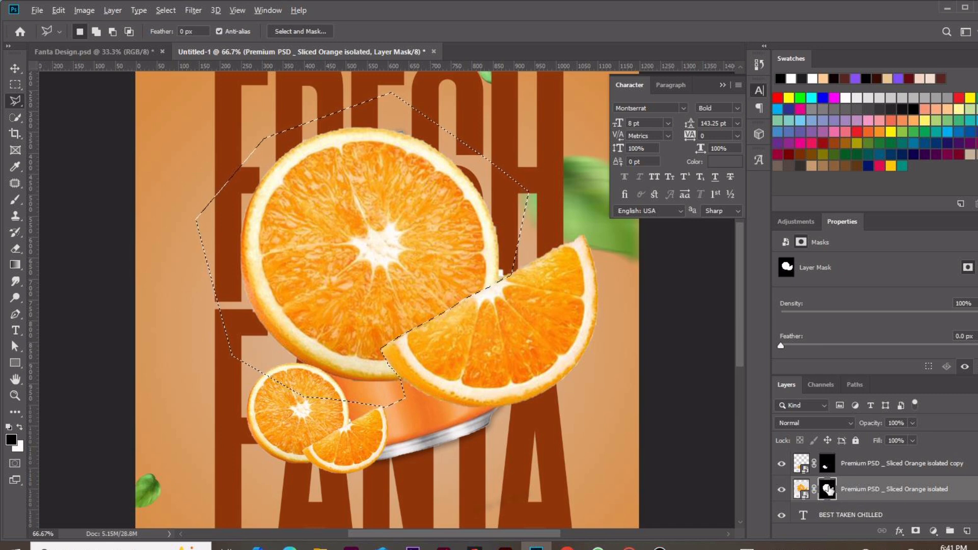
{"action": "key", "text": "alt+BackSpace"}
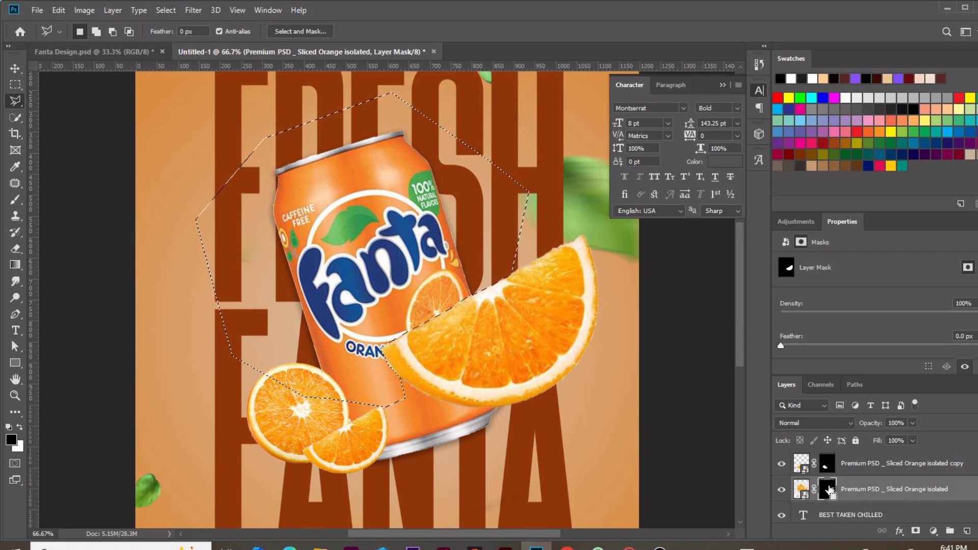
{"action": "key", "text": "ctrl+d"}
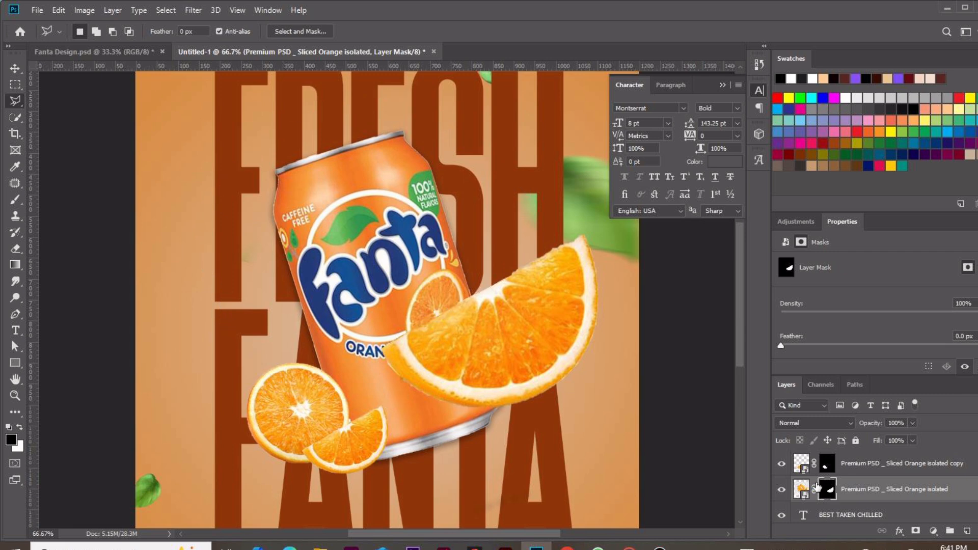
Move the remaining orange wedge to the poster's top-right corner
{"action": "scroll", "coordinate": [401, 275], "scroll_direction": "down", "scroll_amount": 1}
{"action": "scroll", "coordinate": [401, 275], "scroll_direction": "down", "scroll_amount": 1}
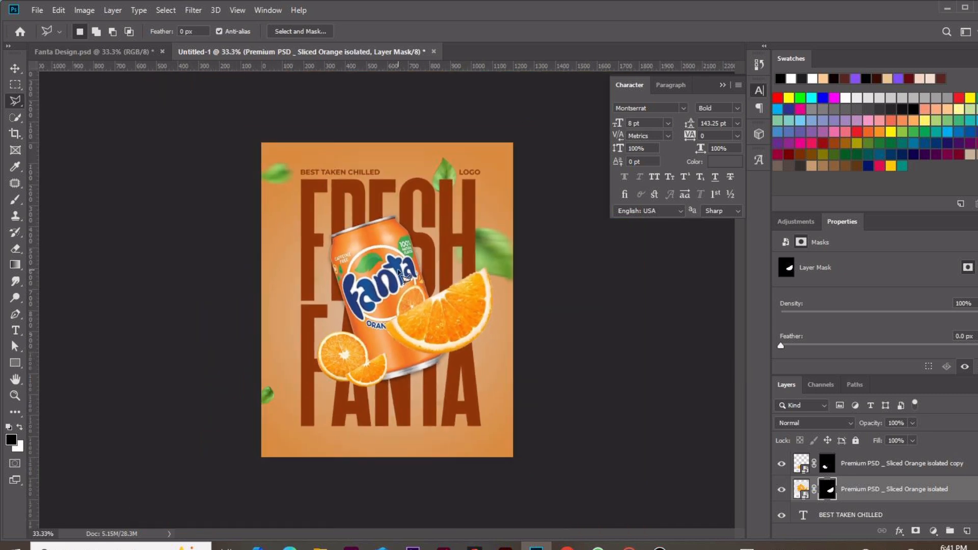
{"action": "key", "text": "v"}
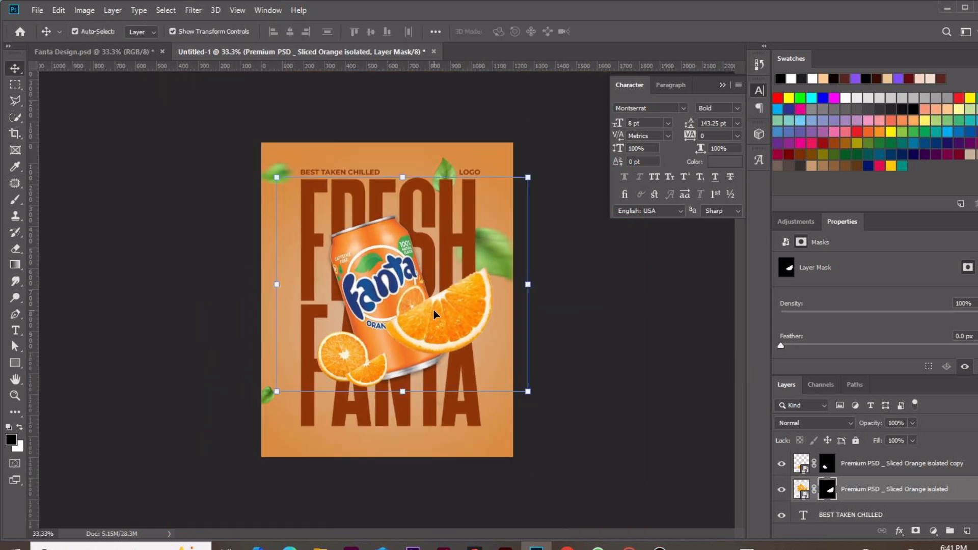
{"action": "left_click_drag", "start_coordinate": [435, 313], "coordinate": [474, 199]}
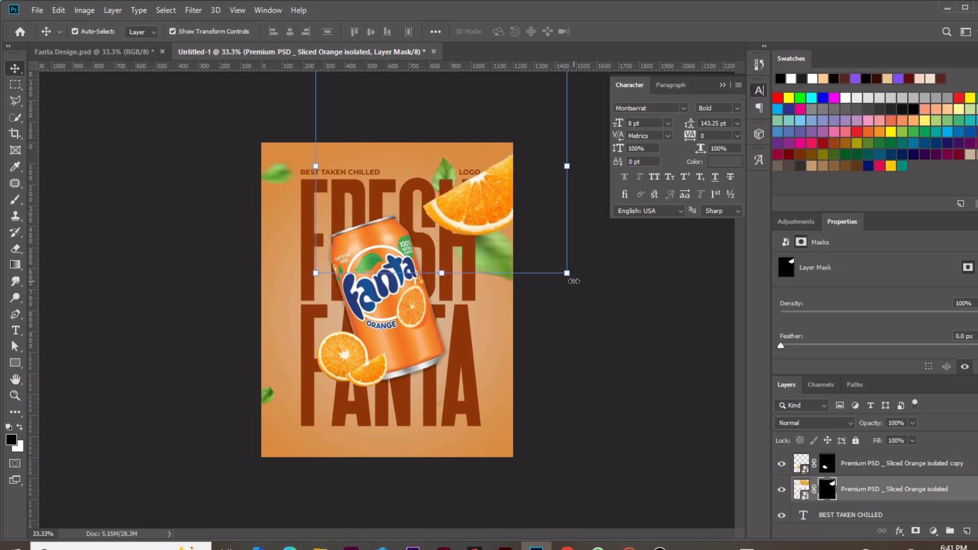
Rotate the top-right wedge about -15.5° and fine-tune its position in the corner
{"action": "left_click_drag", "start_coordinate": [574, 281], "coordinate": [583, 254]}
{"action": "left_click_drag", "start_coordinate": [484, 222], "coordinate": [481, 238]}
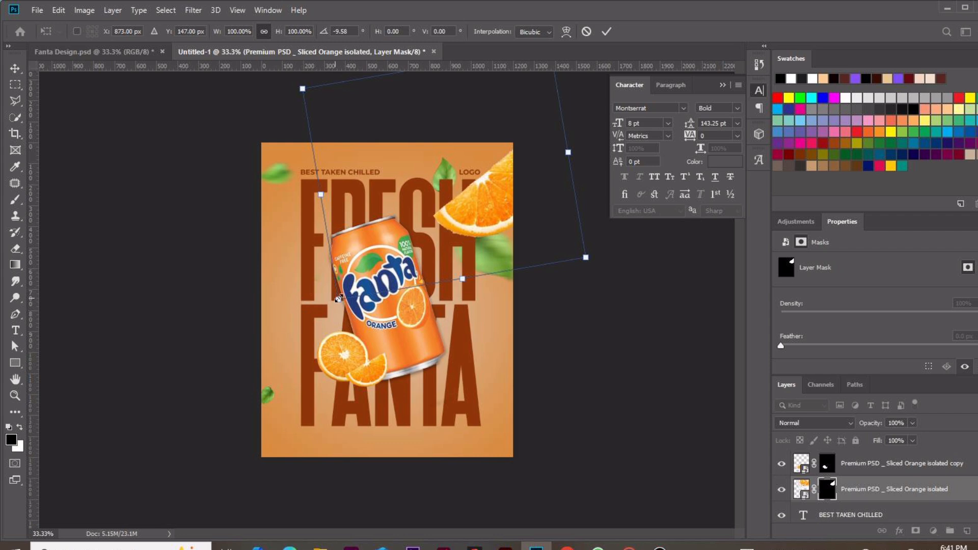
{"action": "left_click_drag", "start_coordinate": [339, 299], "coordinate": [361, 286]}
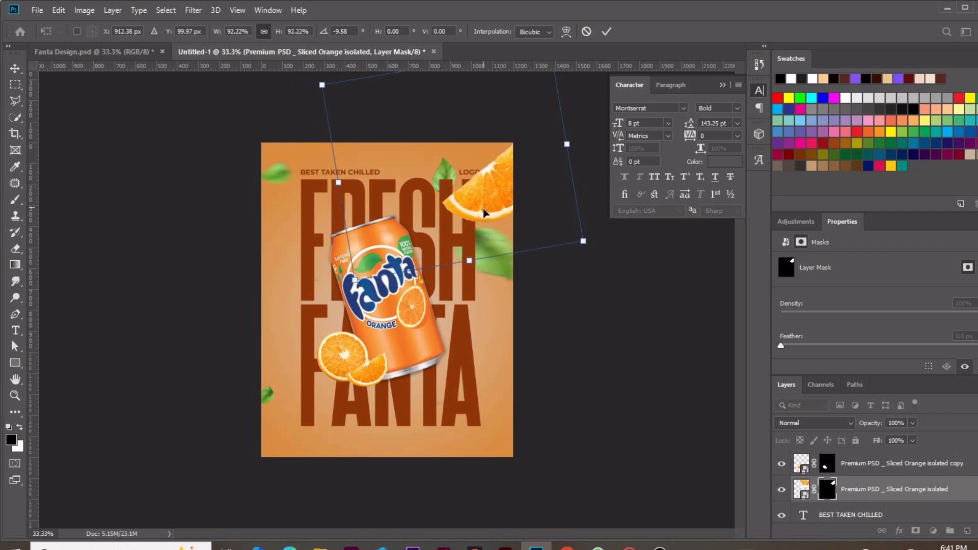
{"action": "left_click_drag", "start_coordinate": [483, 212], "coordinate": [484, 216]}
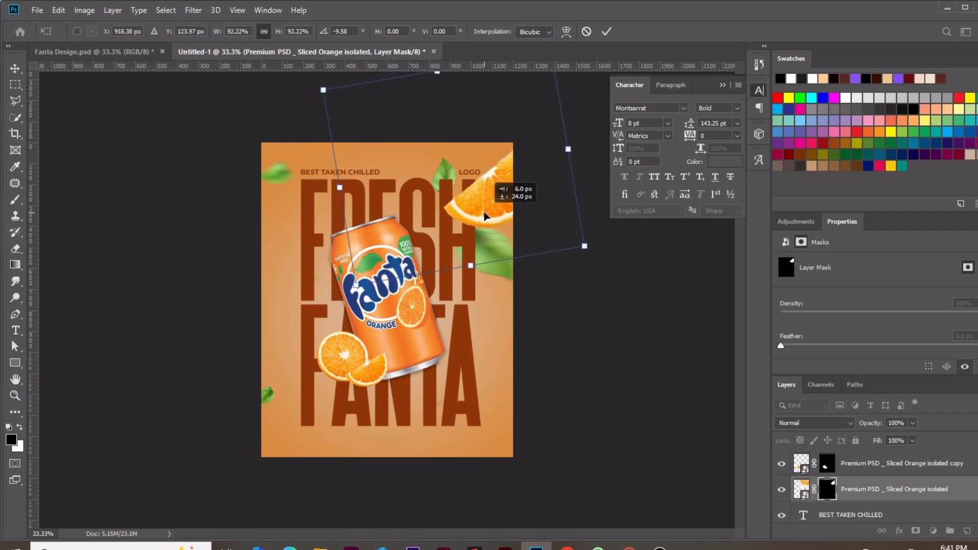
{"action": "left_click_drag", "start_coordinate": [485, 216], "coordinate": [485, 218]}
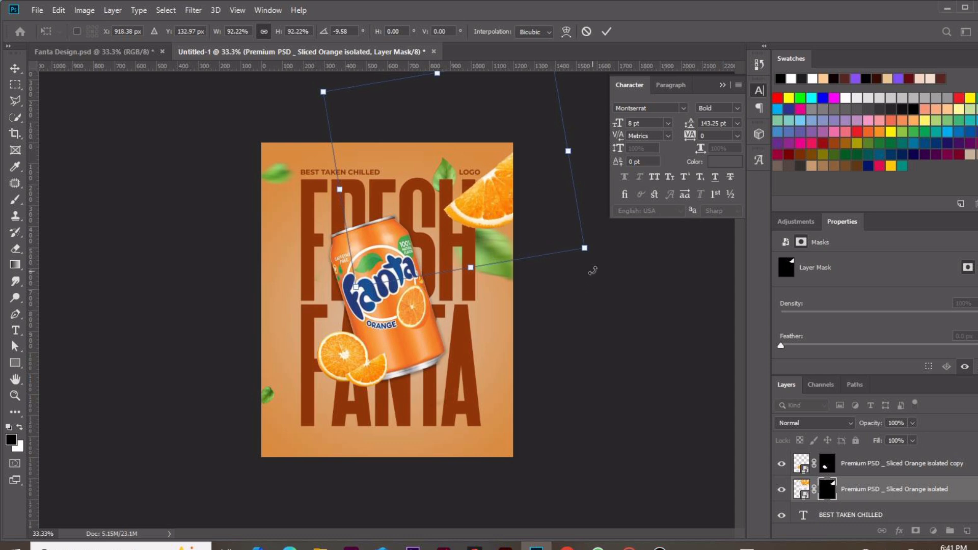
{"action": "left_click_drag", "start_coordinate": [586, 266], "coordinate": [596, 266]}
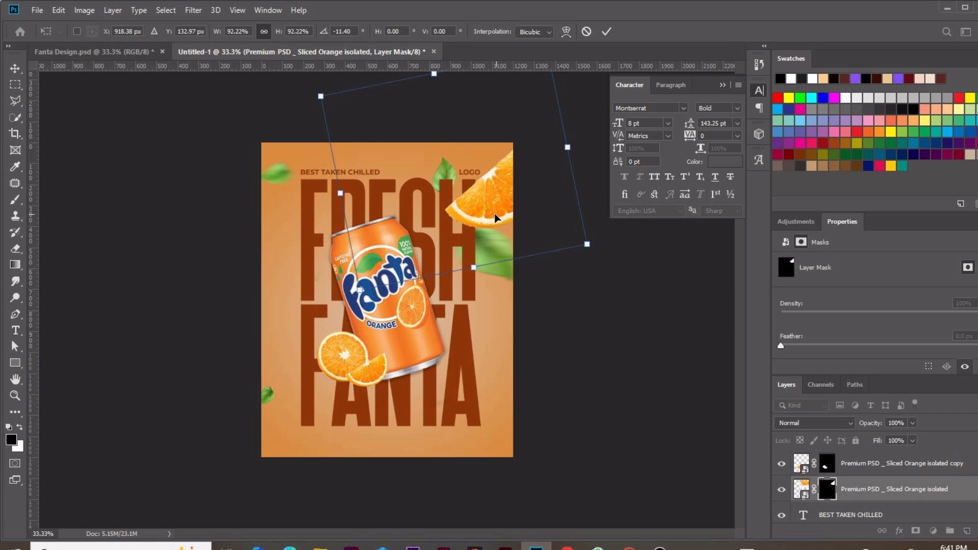
{"action": "left_click_drag", "start_coordinate": [495, 218], "coordinate": [489, 223]}
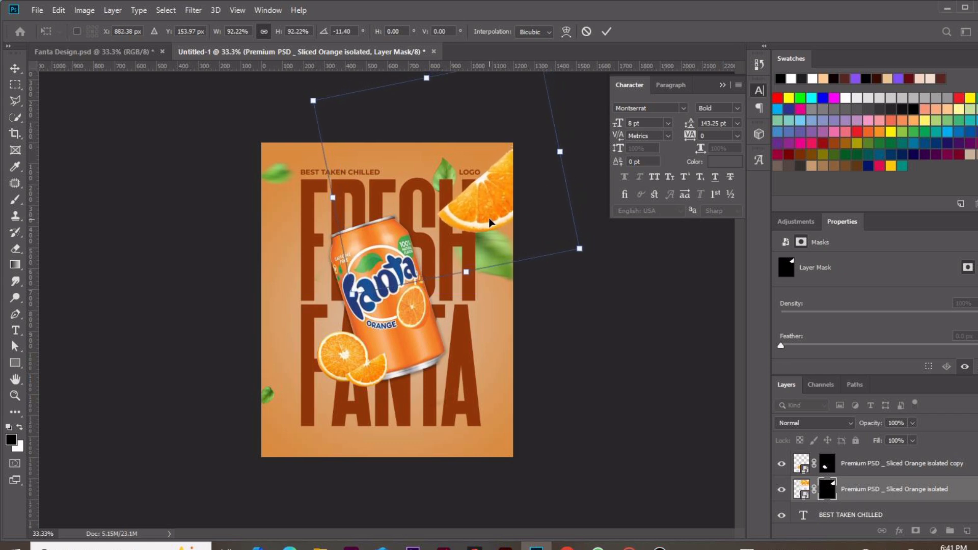
{"action": "key", "text": "ctrl+minus"}
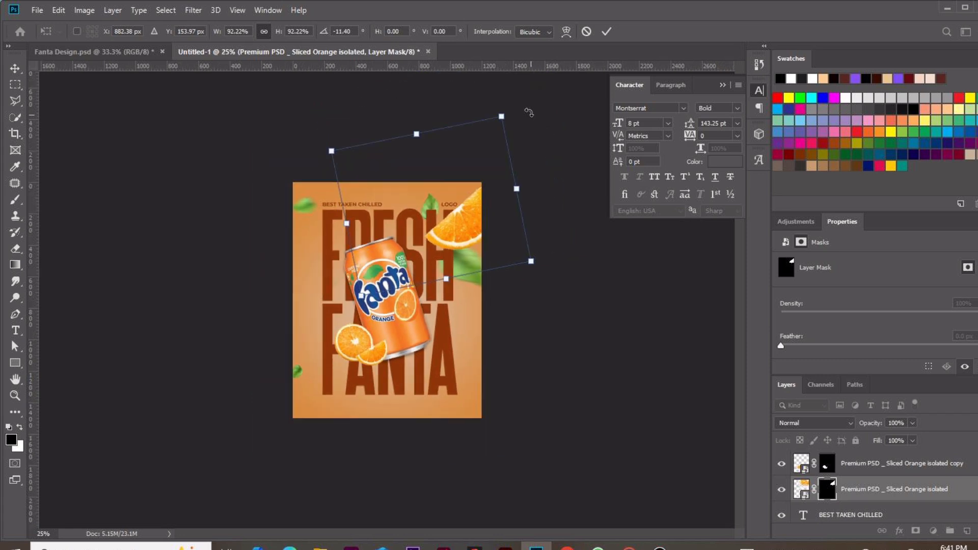
{"action": "left_click_drag", "start_coordinate": [533, 116], "coordinate": [527, 109]}
{"action": "key", "text": "ctrl+plus"}
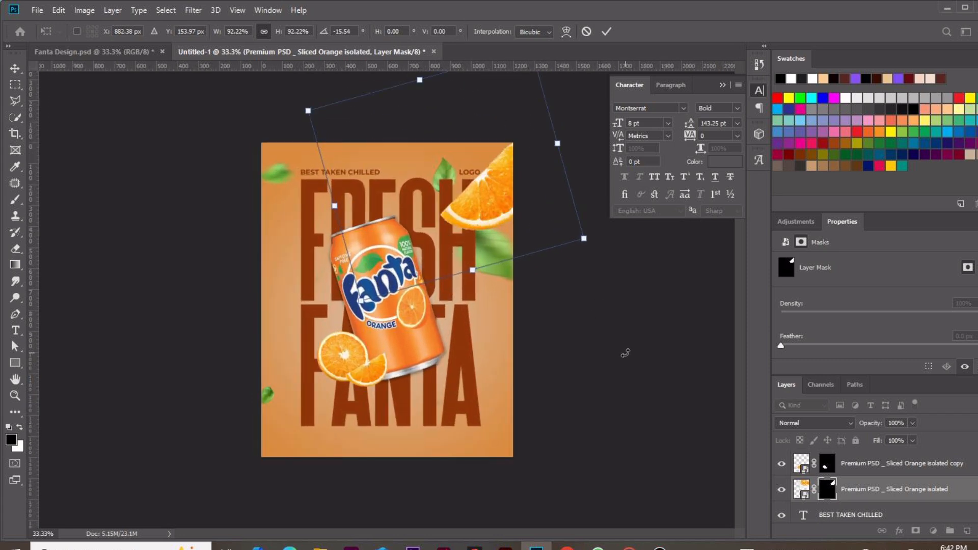
{"action": "key", "text": "Return"}
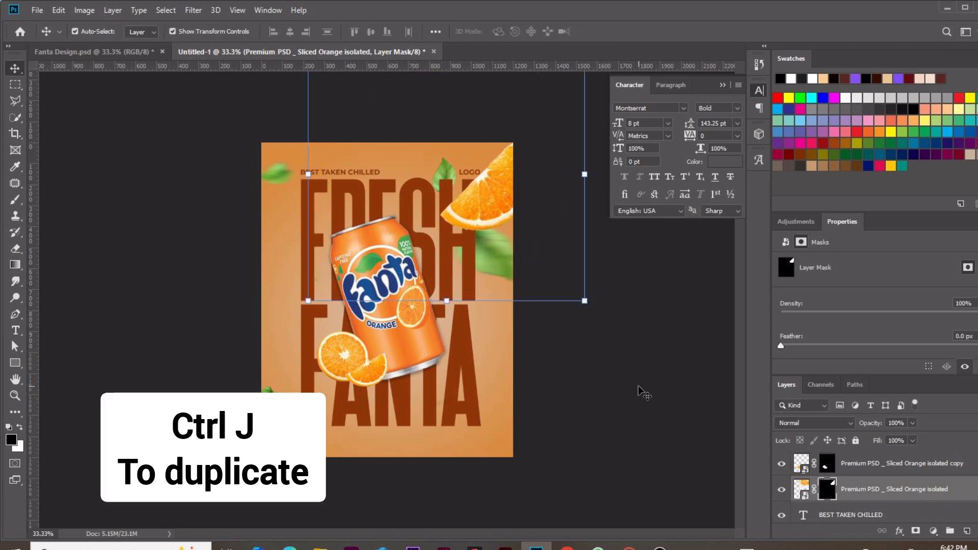
Duplicate the wedge, move the copy to the poster's left edge, and rotate it about -8°
{"action": "left_click", "coordinate": [554, 265]}
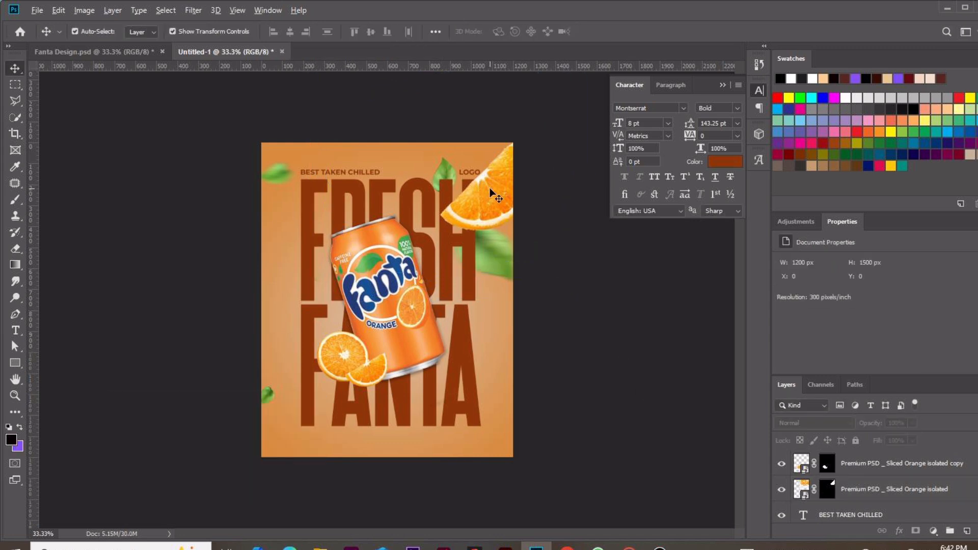
{"action": "left_click_drag", "start_coordinate": [493, 195], "coordinate": [262, 340]}
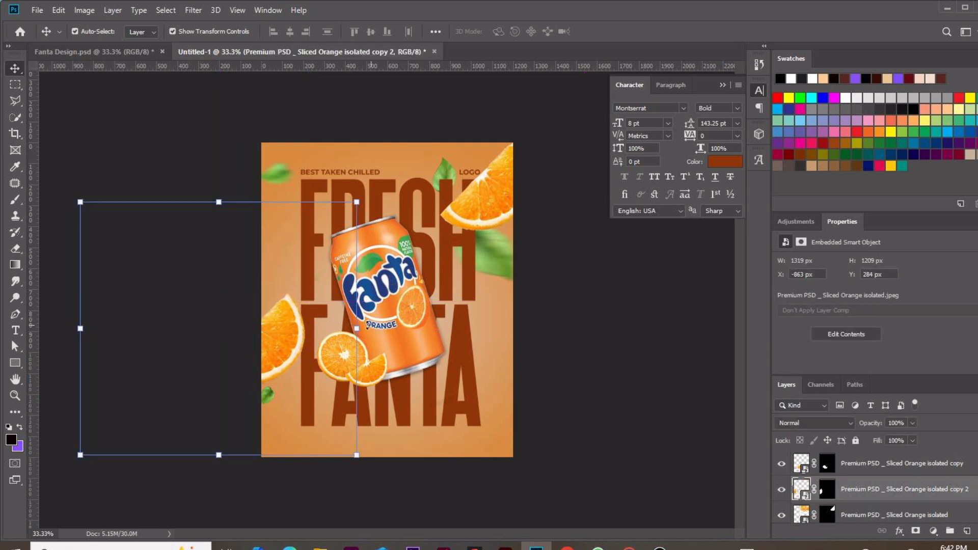
{"action": "left_click_drag", "start_coordinate": [367, 324], "coordinate": [348, 319]}
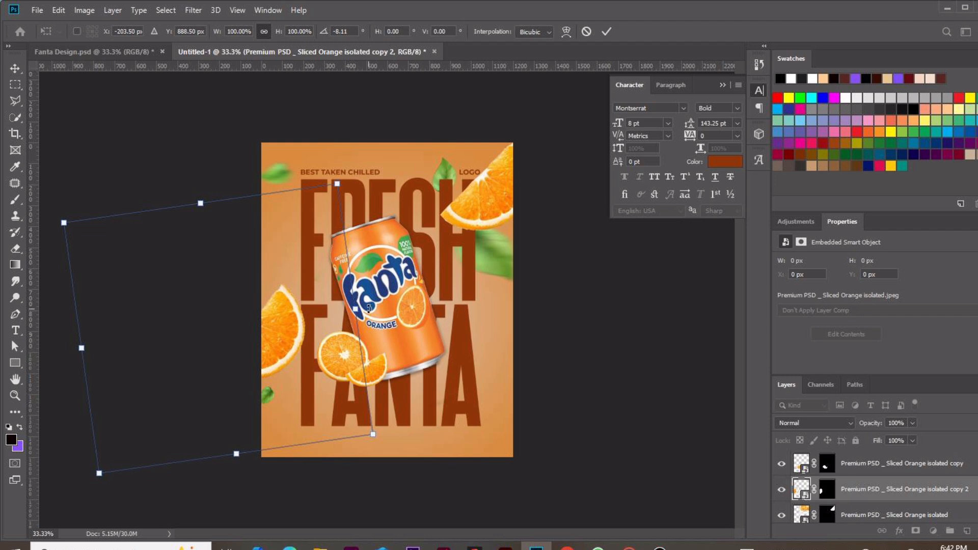
{"action": "left_click_drag", "start_coordinate": [369, 307], "coordinate": [367, 300]}
{"action": "mouse_move", "coordinate": [282, 319]}
{"action": "left_mouse_down"}
{"action": "mouse_move", "coordinate": [273, 311]}
{"action": "mouse_move", "coordinate": [276, 323]}
{"action": "left_mouse_up"}
{"action": "key", "text": "Return"}
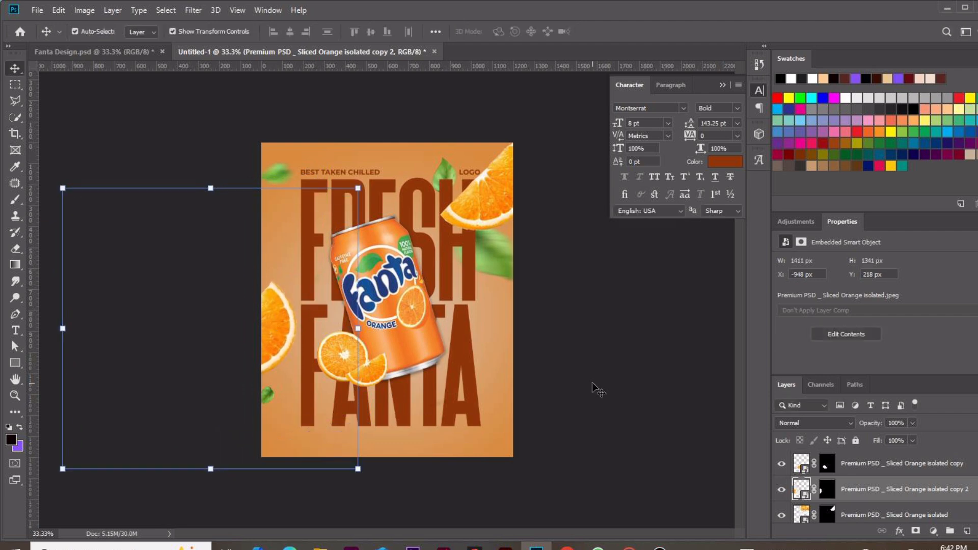
Convert the top-right orange wedge layer to a smart object
{"action": "left_click", "coordinate": [634, 371]}
{"action": "left_click", "coordinate": [501, 208]}
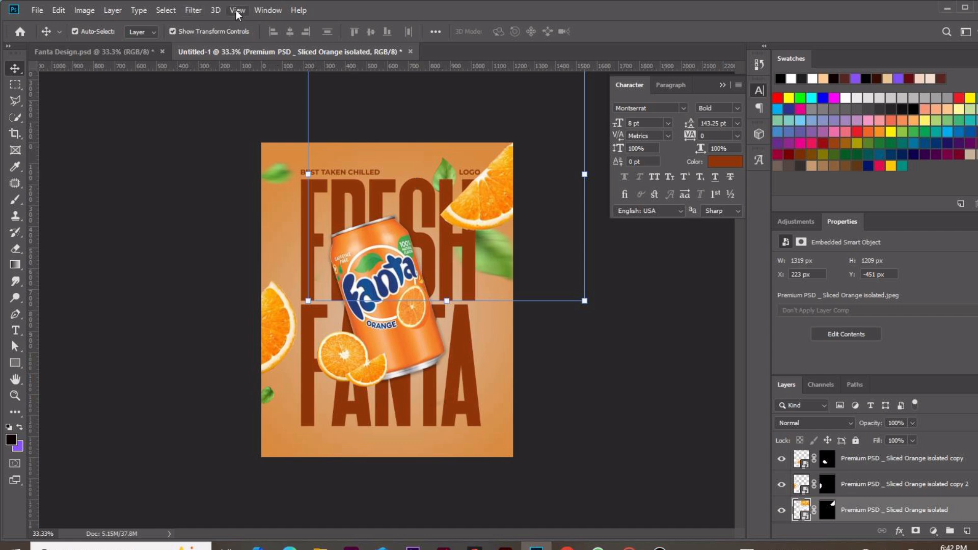
{"action": "left_click", "coordinate": [202, 11]}
{"action": "right_click", "coordinate": [894, 509]}
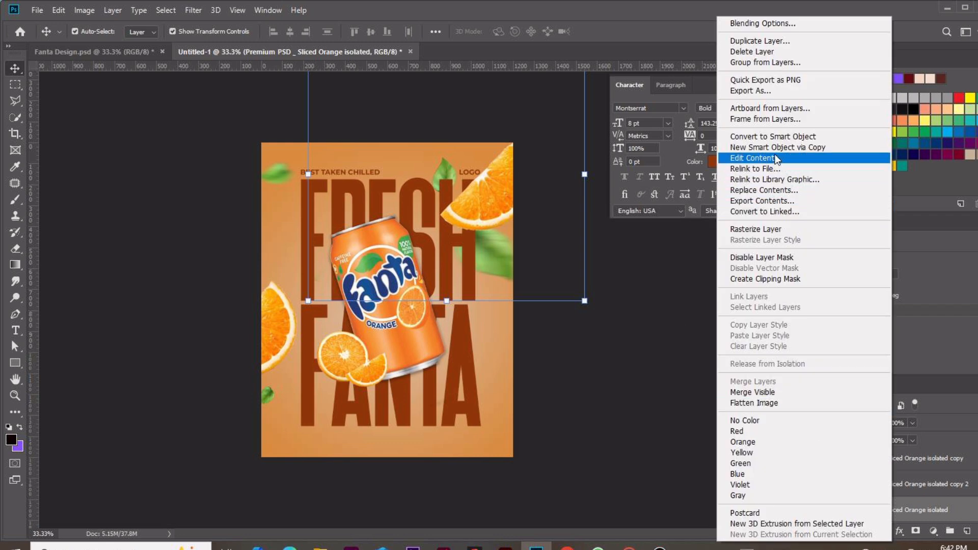
{"action": "left_click", "coordinate": [767, 136]}
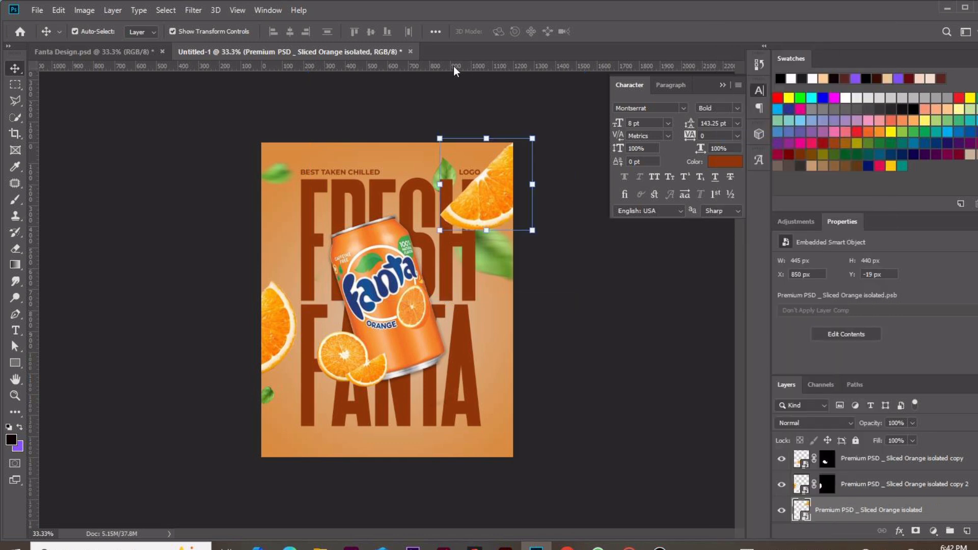
Apply a Gaussian Blur with a 4.3-pixel radius to the top-right orange wedge
{"action": "left_click", "coordinate": [192, 11]}
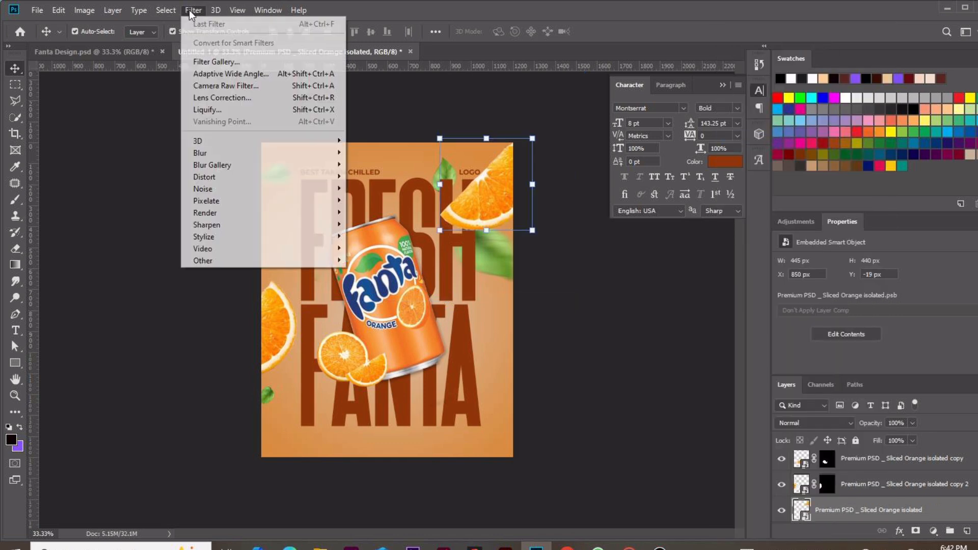
{"action": "mouse_move", "coordinate": [300, 154]}
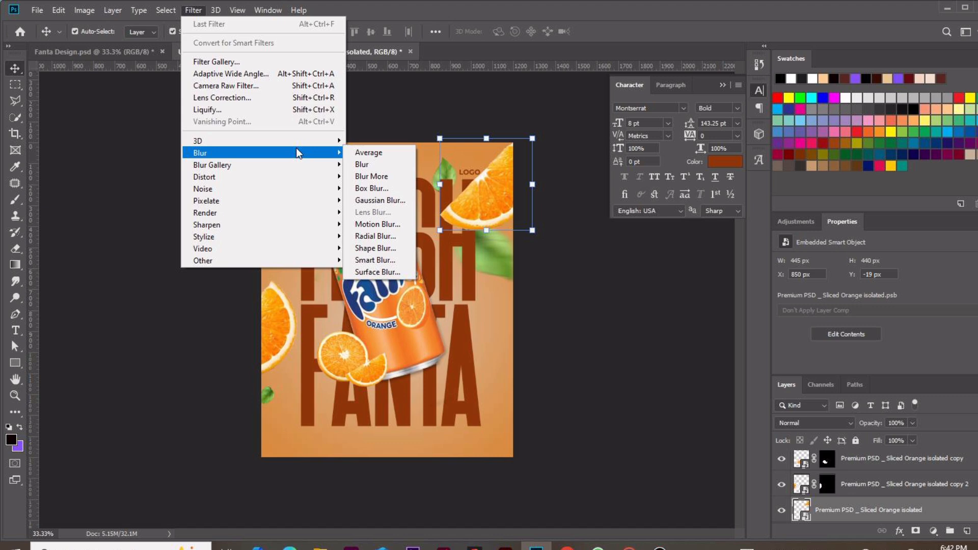
{"action": "left_click", "coordinate": [399, 204]}
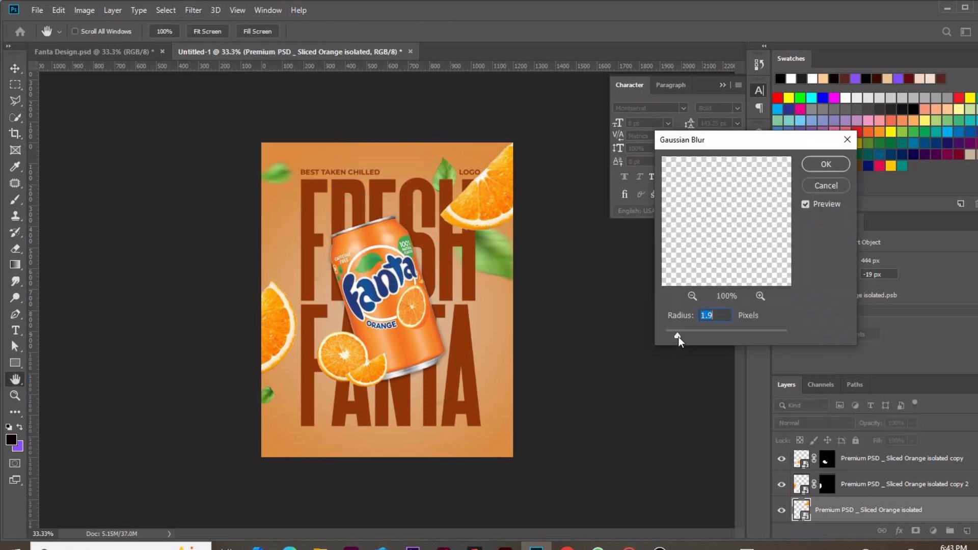
{"action": "left_click_drag", "start_coordinate": [678, 337], "coordinate": [751, 337]}
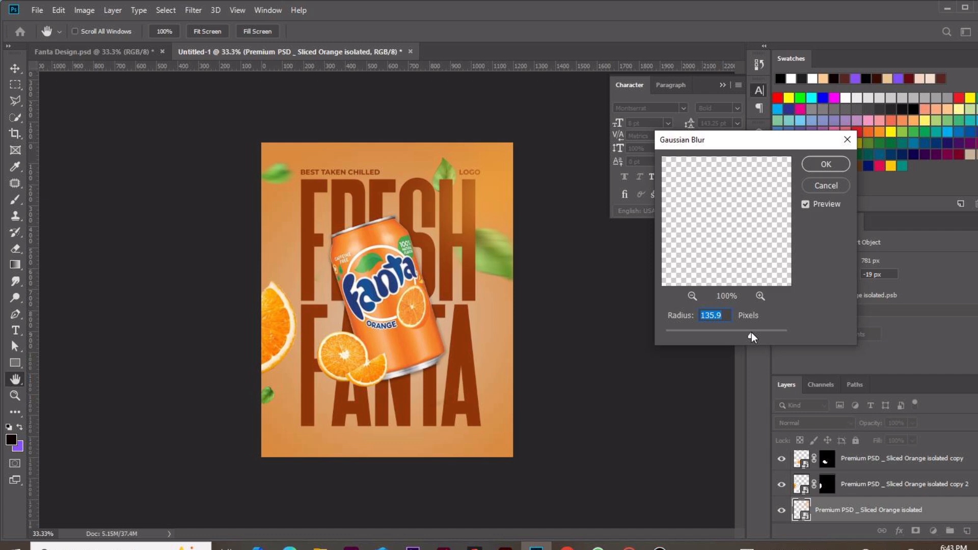
{"action": "left_click_drag", "start_coordinate": [752, 337], "coordinate": [694, 336]}
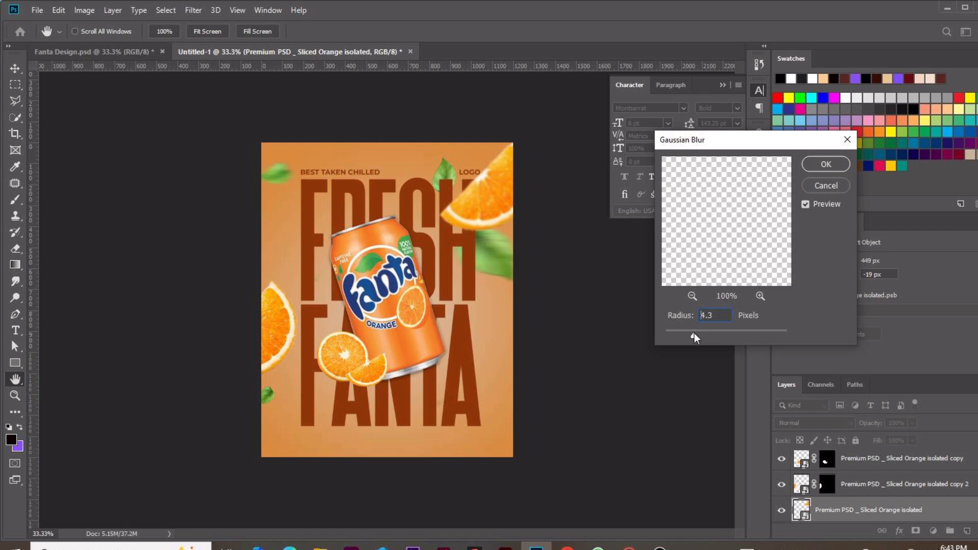
{"action": "left_click", "coordinate": [825, 166]}
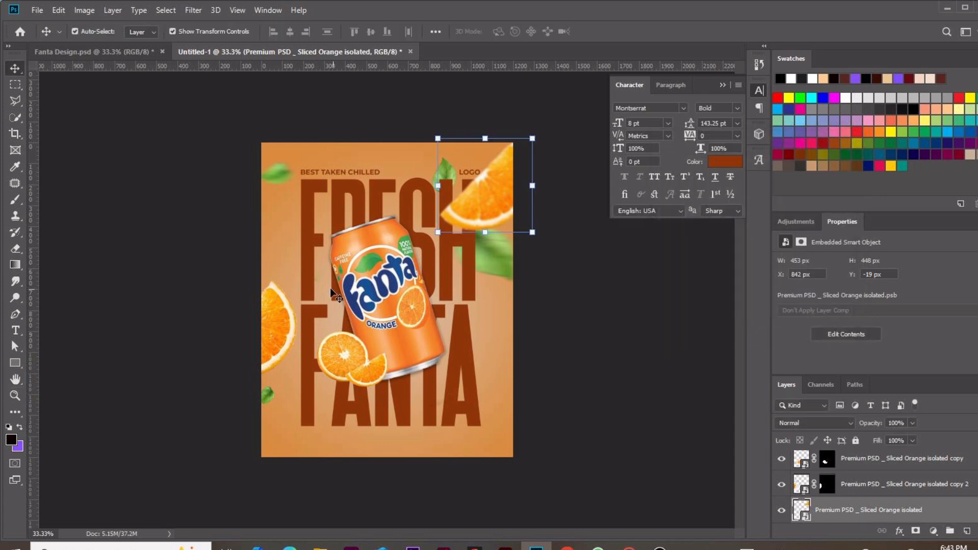
Convert the left-edge orange wedge layer to a smart object and apply the same 4.3-pixel Gaussian Blur to it
{"action": "left_click", "coordinate": [293, 316]}
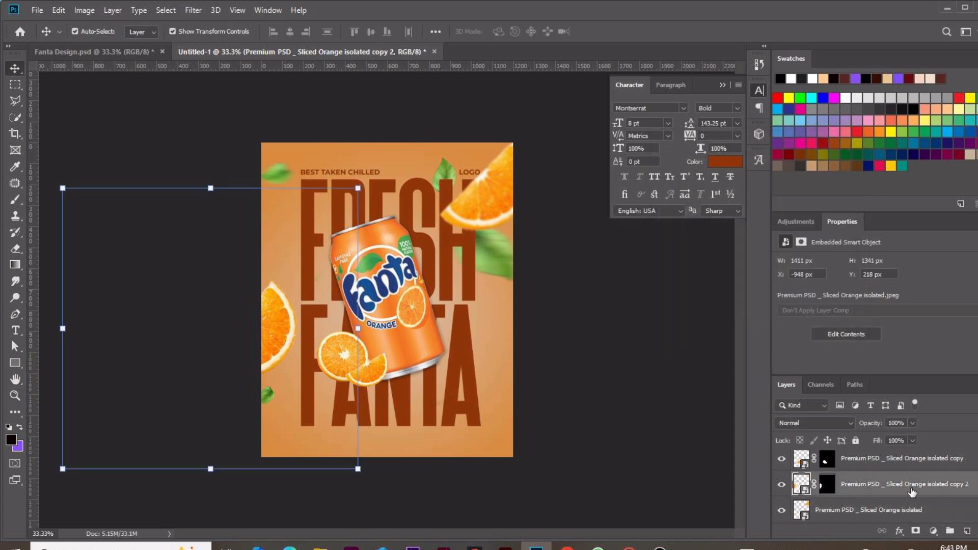
{"action": "right_click", "coordinate": [912, 490]}
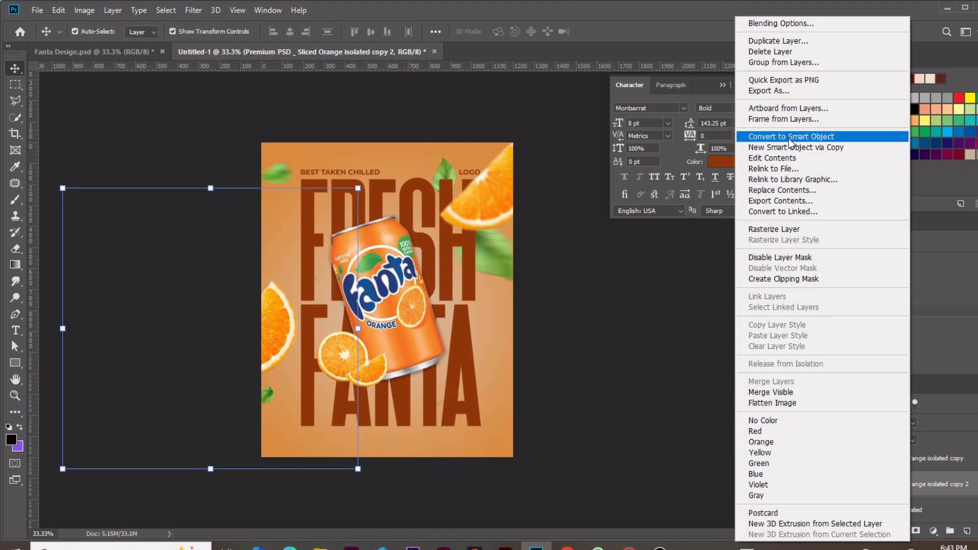
{"action": "left_click", "coordinate": [792, 134]}
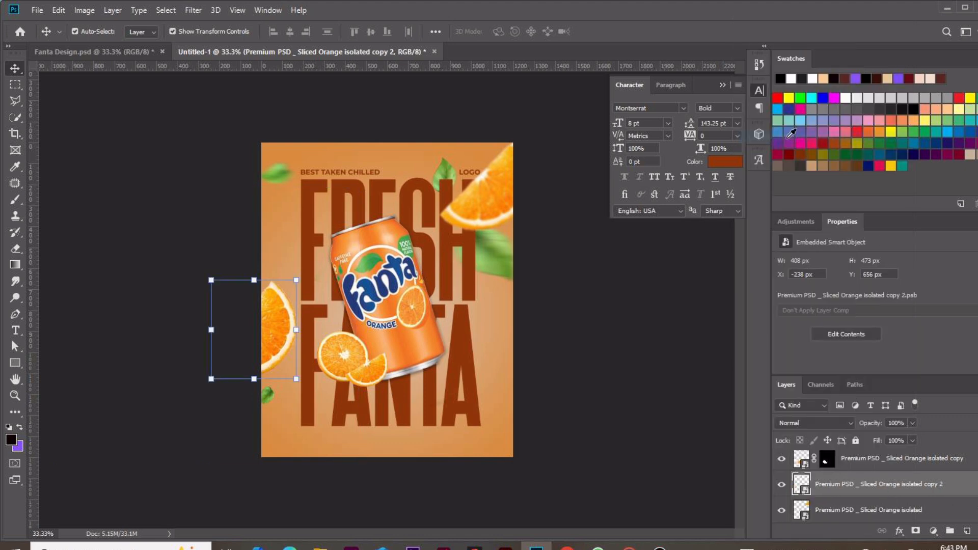
{"action": "left_click", "coordinate": [193, 11]}
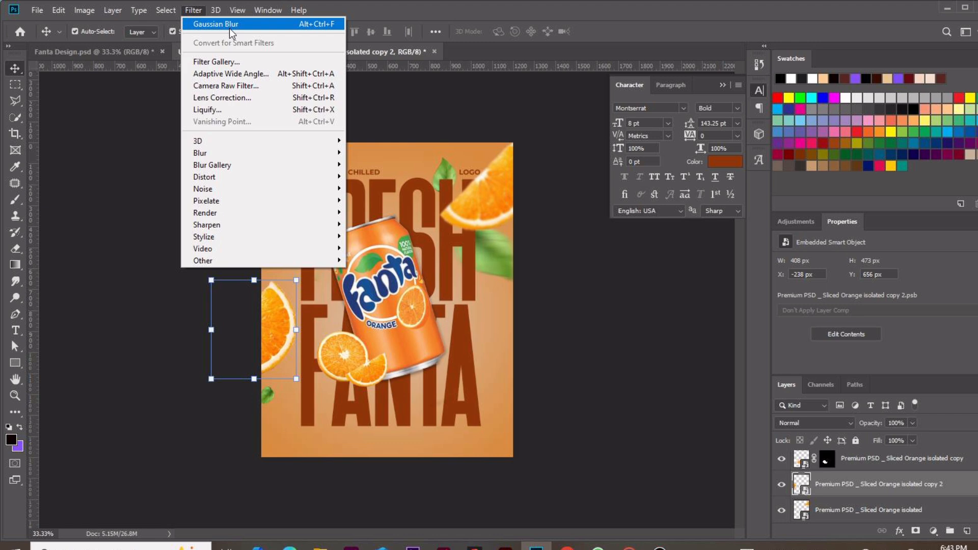
{"action": "left_click", "coordinate": [230, 29]}
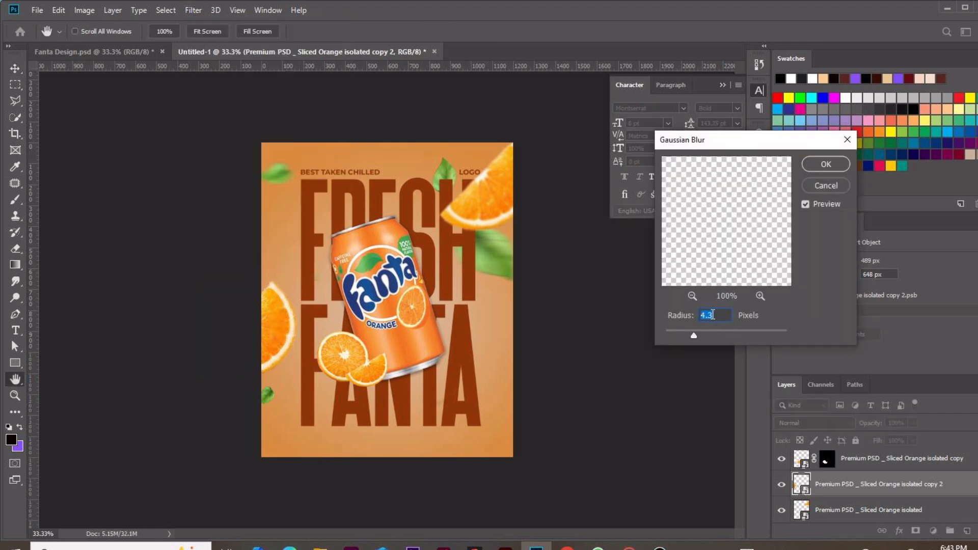
{"action": "left_click", "coordinate": [826, 164]}
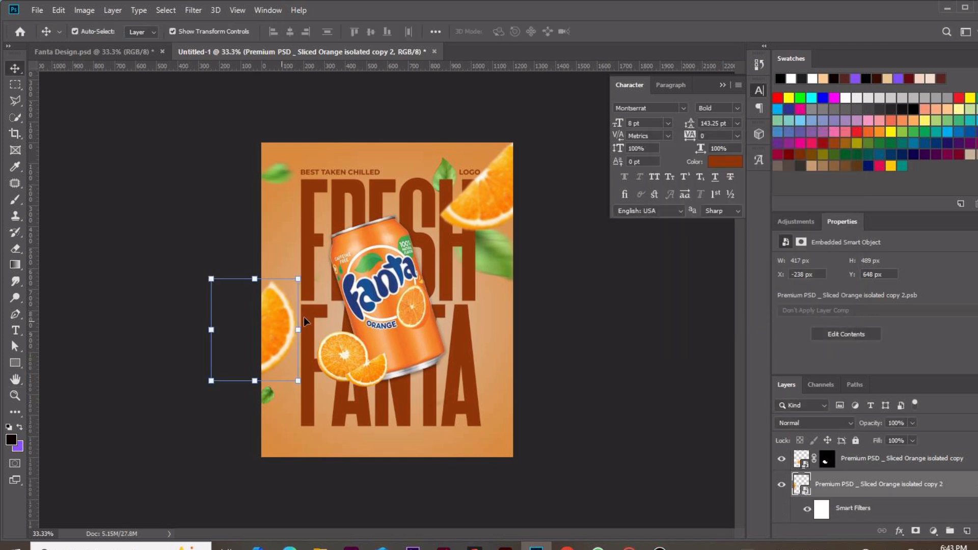
{"action": "left_click", "coordinate": [617, 284]}
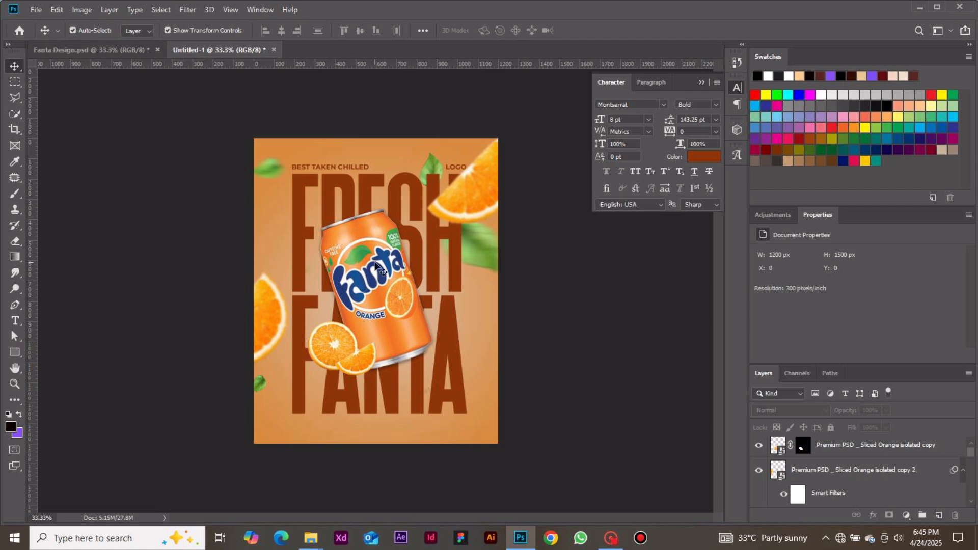
{"action": "left_click", "coordinate": [37, 11]}
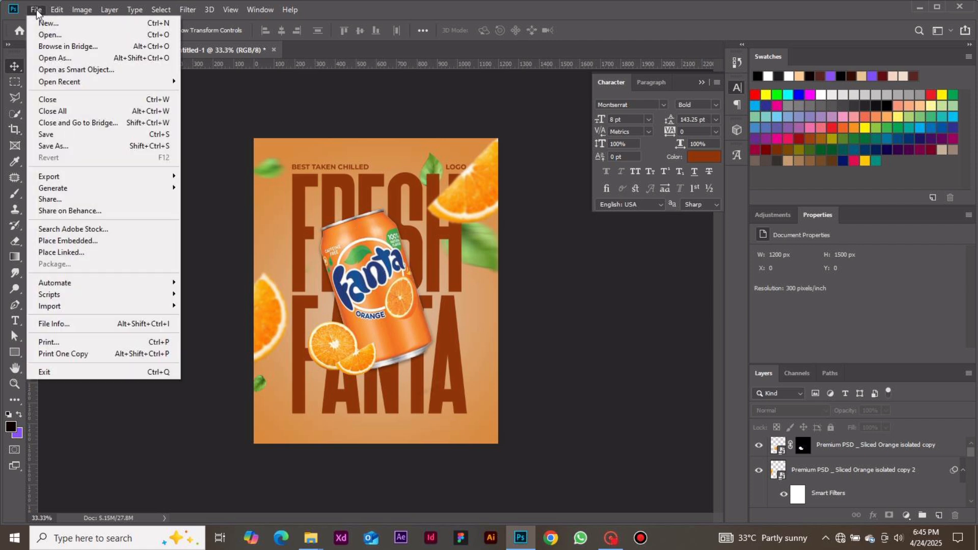
{"action": "left_click", "coordinate": [213, 193]}
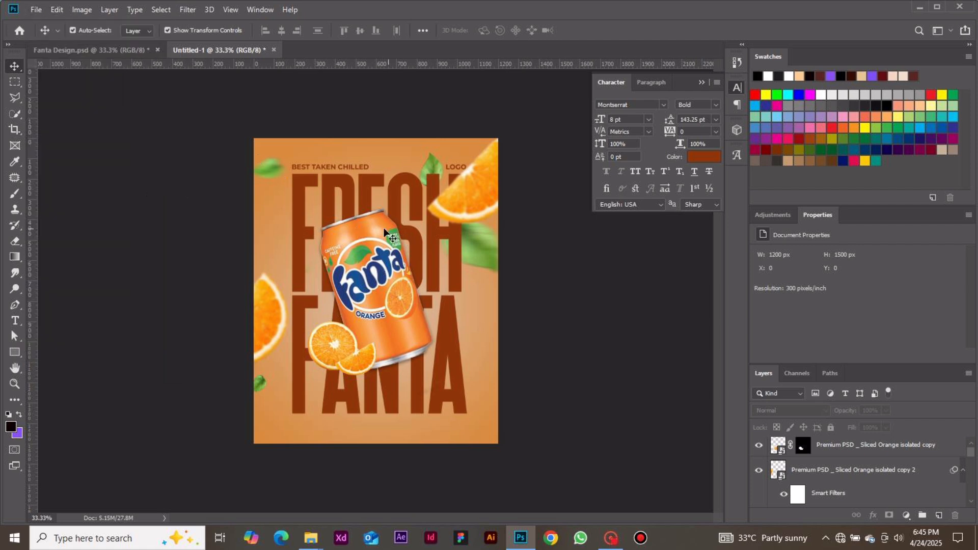
Place the download (1) water-droplet image over the can, scaled to about 80% and rotated about -20°
{"action": "key", "text": "ctrl+plus"}
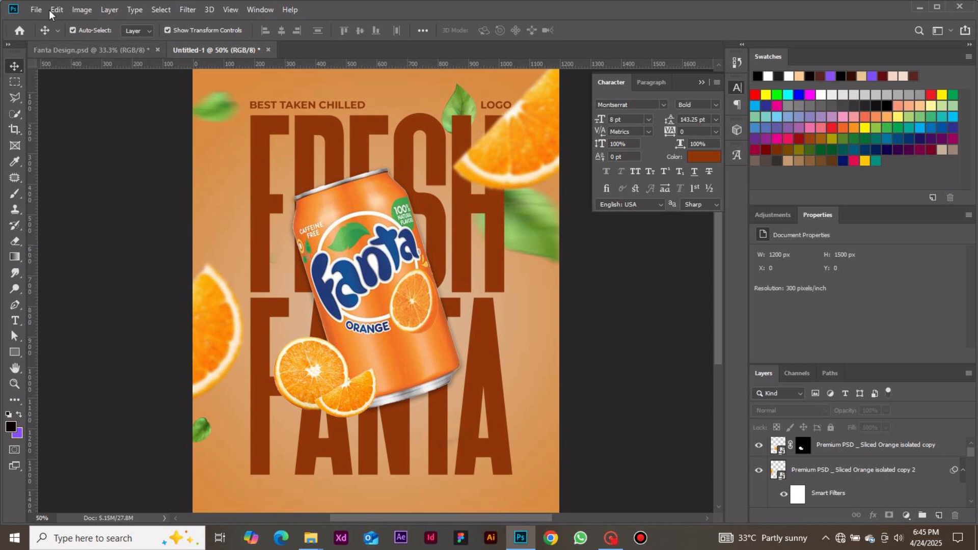
{"action": "left_click", "coordinate": [37, 11]}
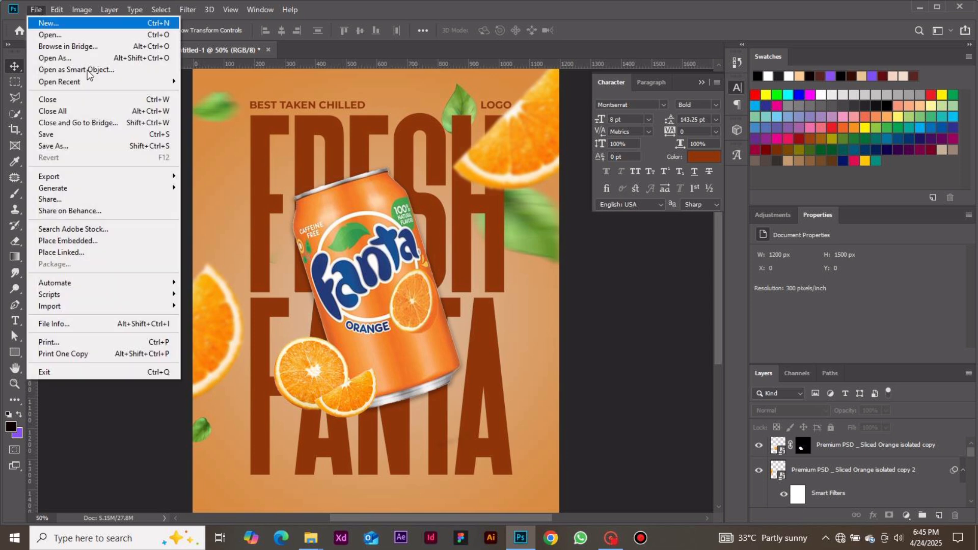
{"action": "left_click", "coordinate": [103, 241]}
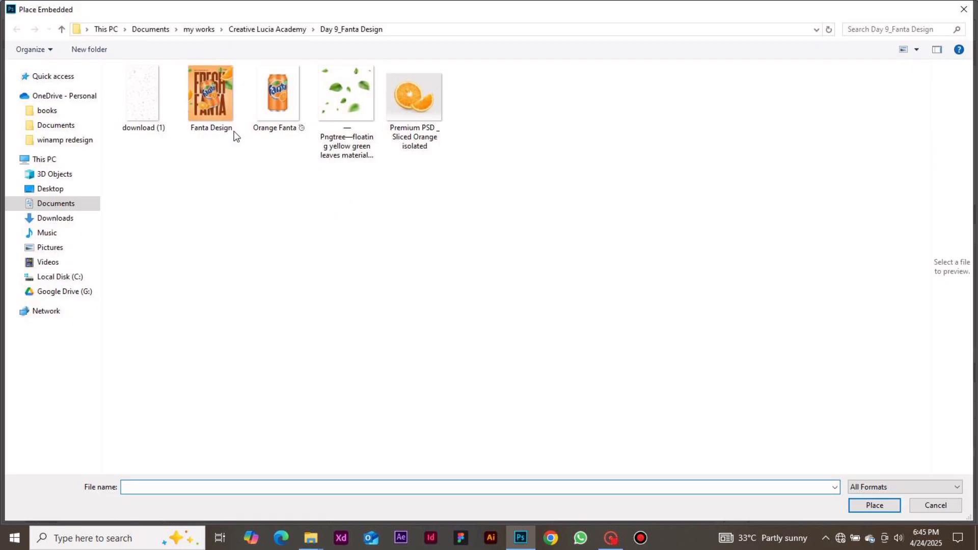
{"action": "double_click", "coordinate": [150, 102]}
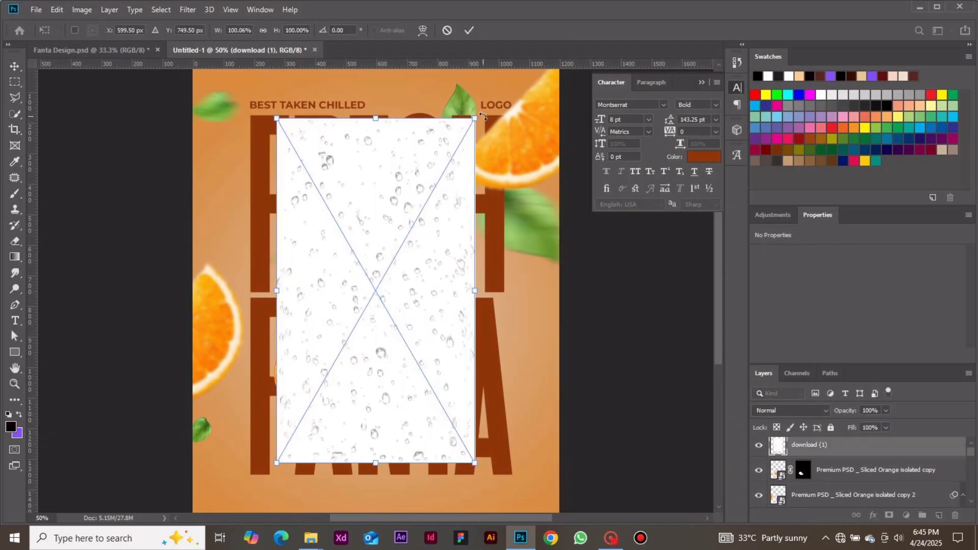
{"action": "left_click_drag", "start_coordinate": [479, 116], "coordinate": [376, 159]}
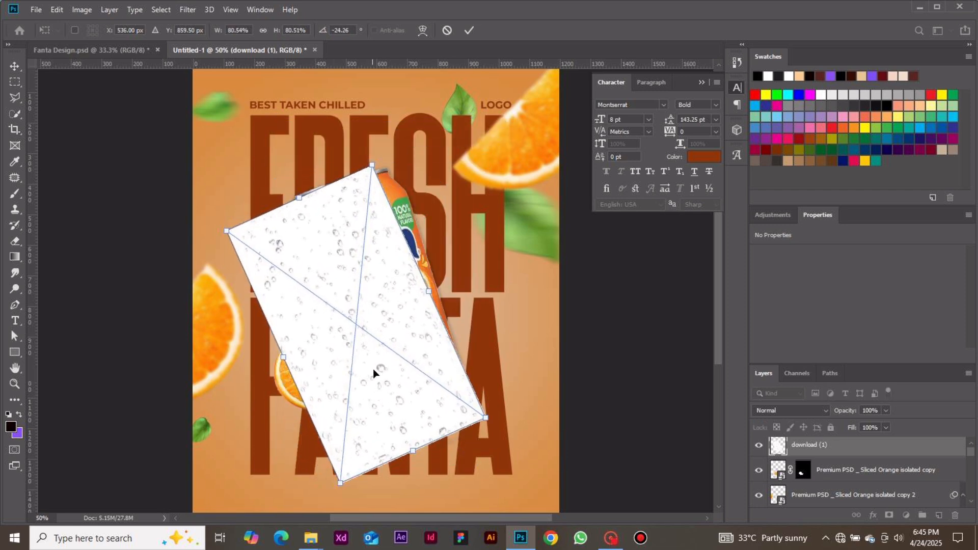
{"action": "left_click_drag", "start_coordinate": [375, 371], "coordinate": [388, 366]}
{"action": "left_click_drag", "start_coordinate": [387, 146], "coordinate": [399, 150]}
{"action": "left_click_drag", "start_coordinate": [359, 242], "coordinate": [361, 243]}
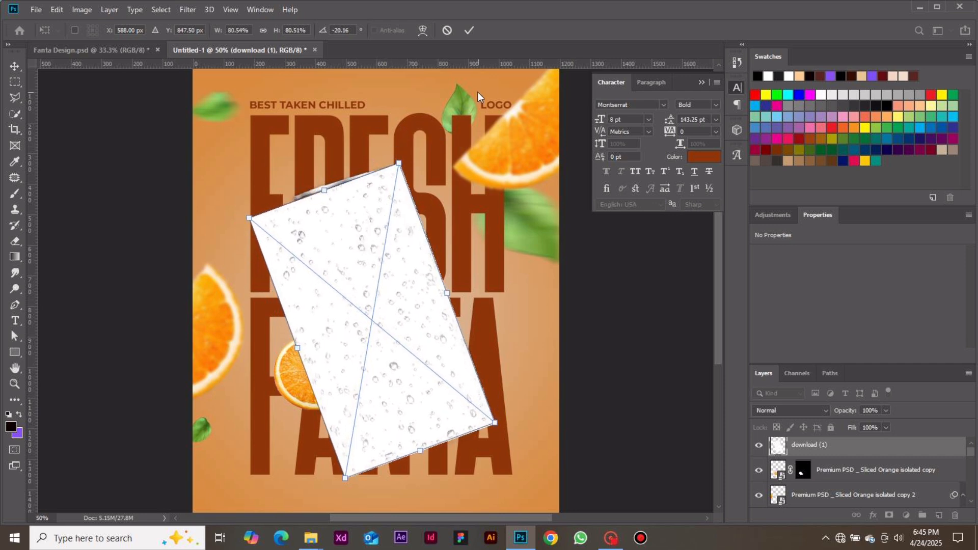
{"action": "left_click", "coordinate": [469, 30]}
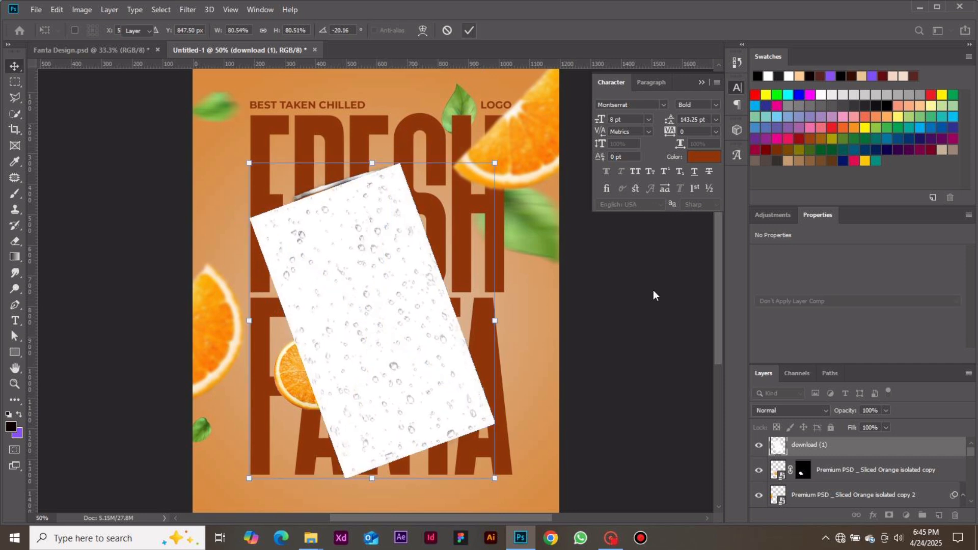
Set the droplet layer's blend mode to Linear Burn and add a layer mask to it
{"action": "left_click", "coordinate": [797, 410]}
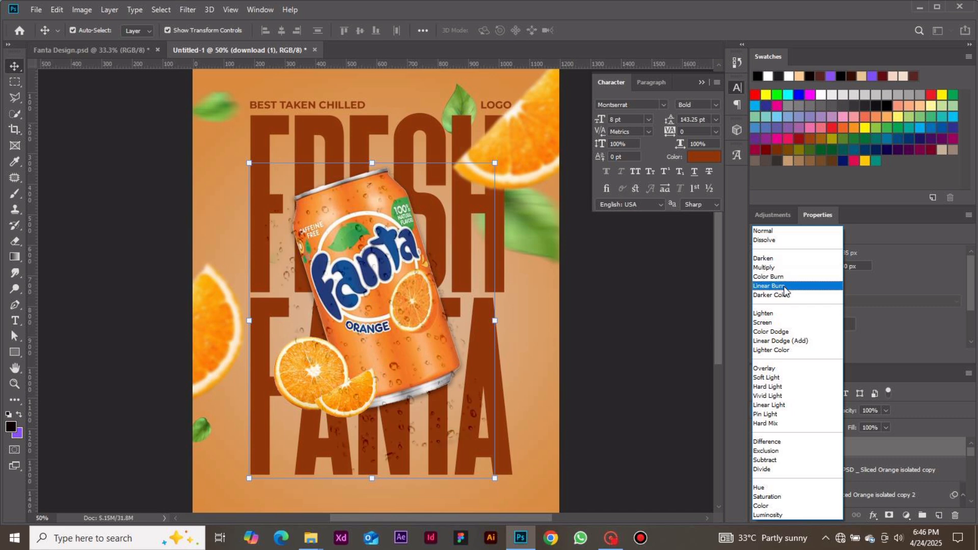
{"action": "left_click", "coordinate": [782, 289]}
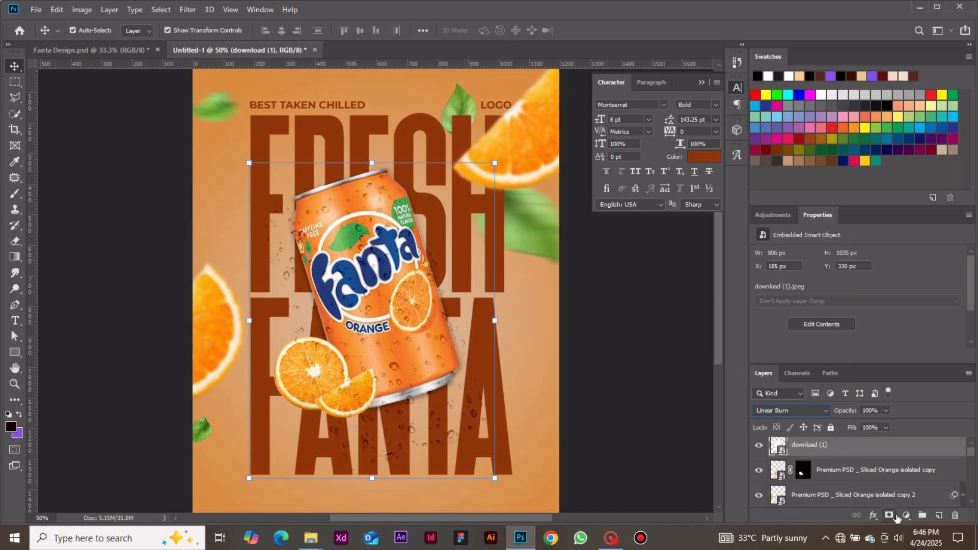
{"action": "left_click", "coordinate": [889, 515]}
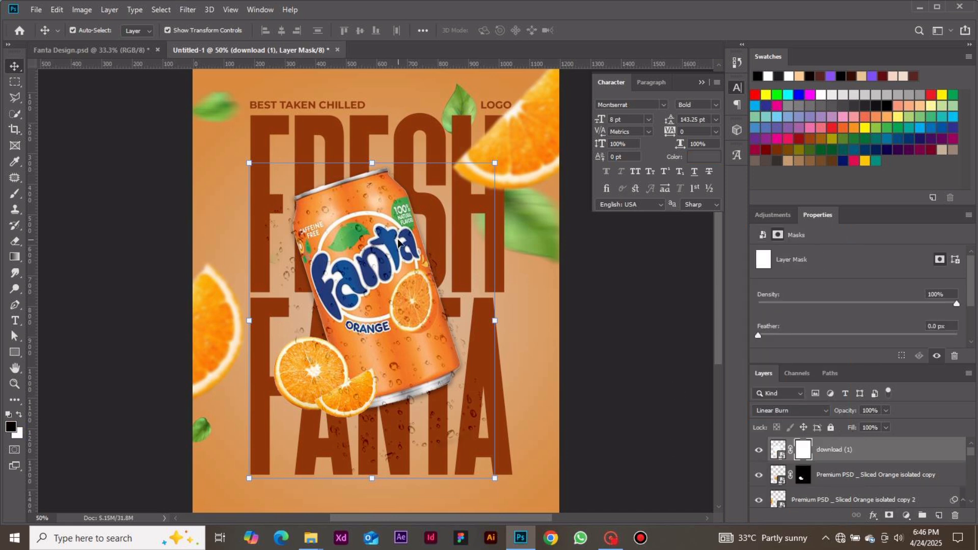
Paint on the droplet layer's mask with the Brush to hide droplets along the can's right edge
{"action": "key", "text": "b"}
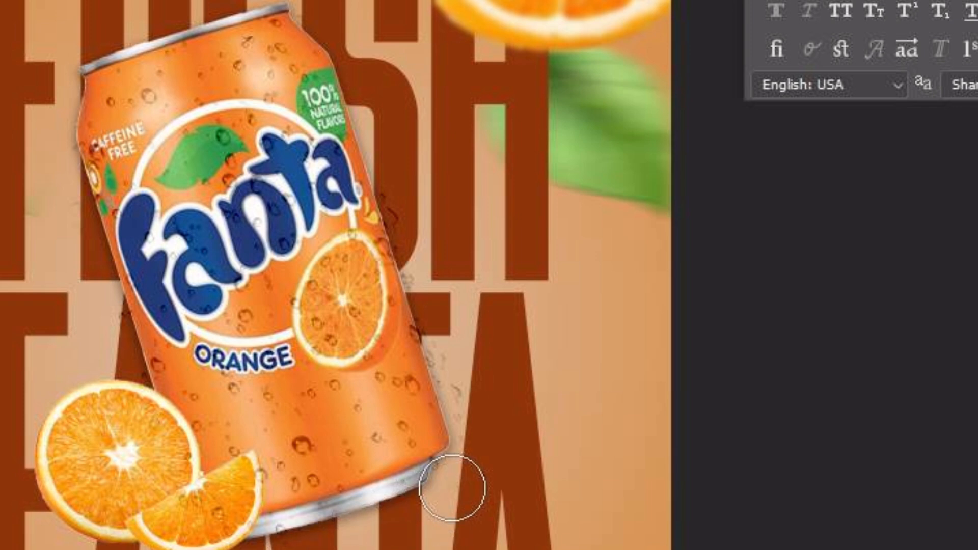
{"action": "mouse_move", "coordinate": [453, 488]}
{"action": "left_mouse_down"}
{"action": "mouse_move", "coordinate": [468, 442]}
{"action": "mouse_move", "coordinate": [461, 330]}
{"action": "mouse_move", "coordinate": [400, 136]}
{"action": "left_mouse_up"}
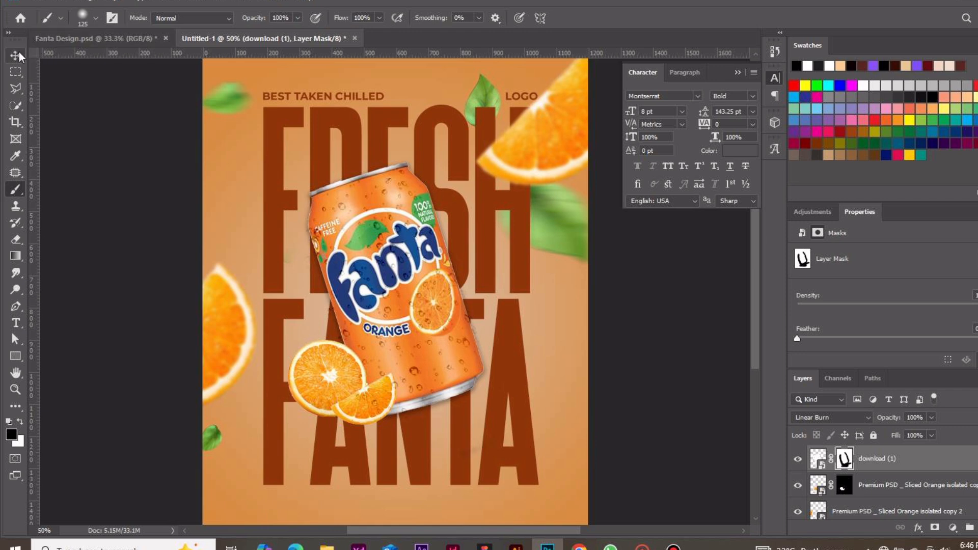
{"action": "left_click", "coordinate": [16, 55]}
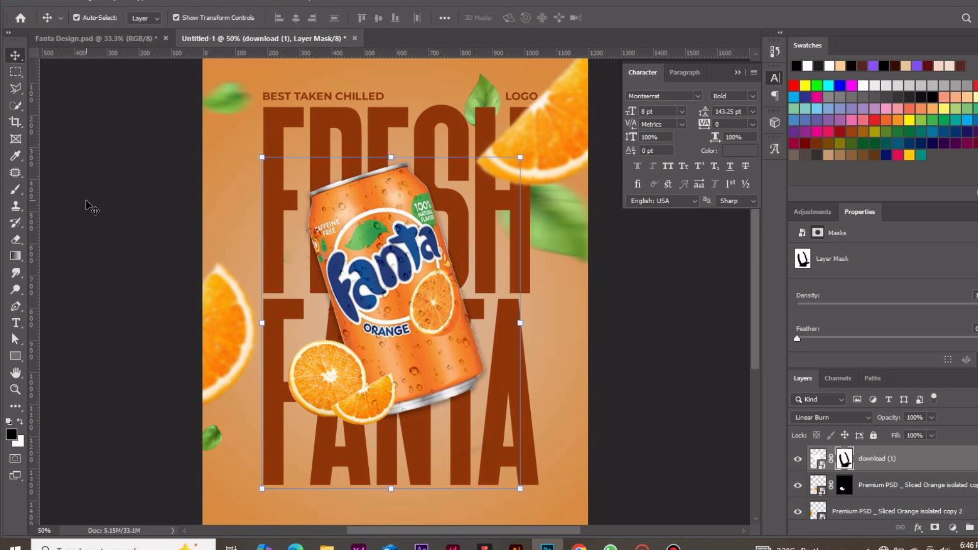
{"action": "left_click", "coordinate": [86, 201]}
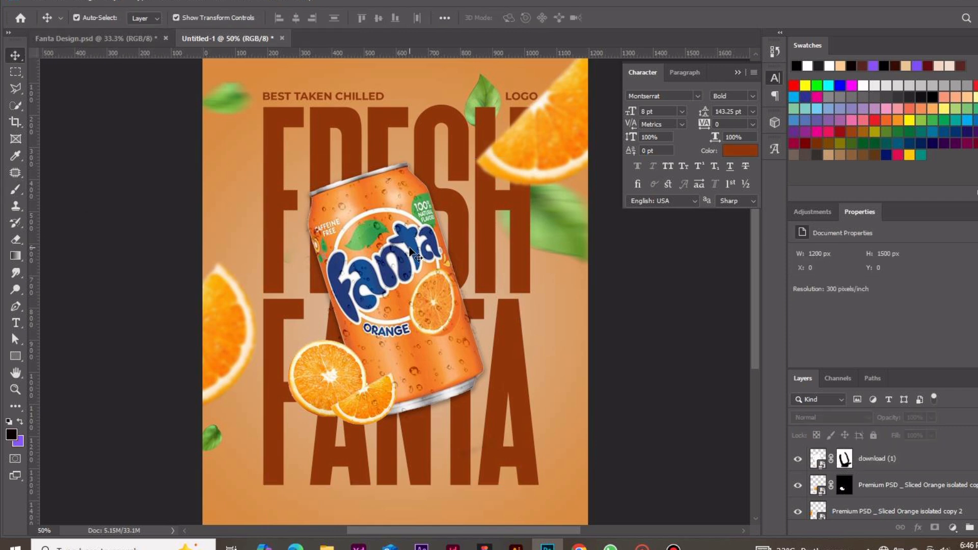
{"action": "left_click", "coordinate": [403, 266]}
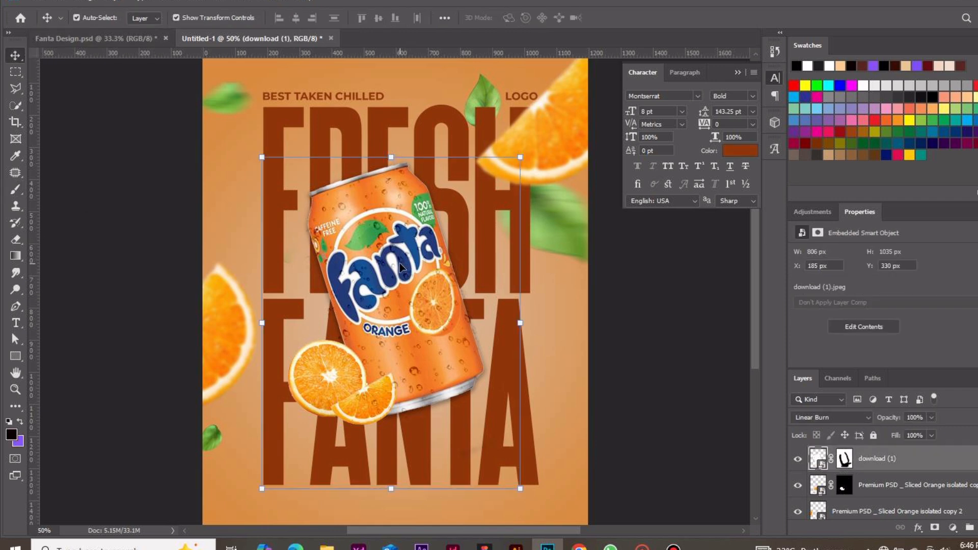